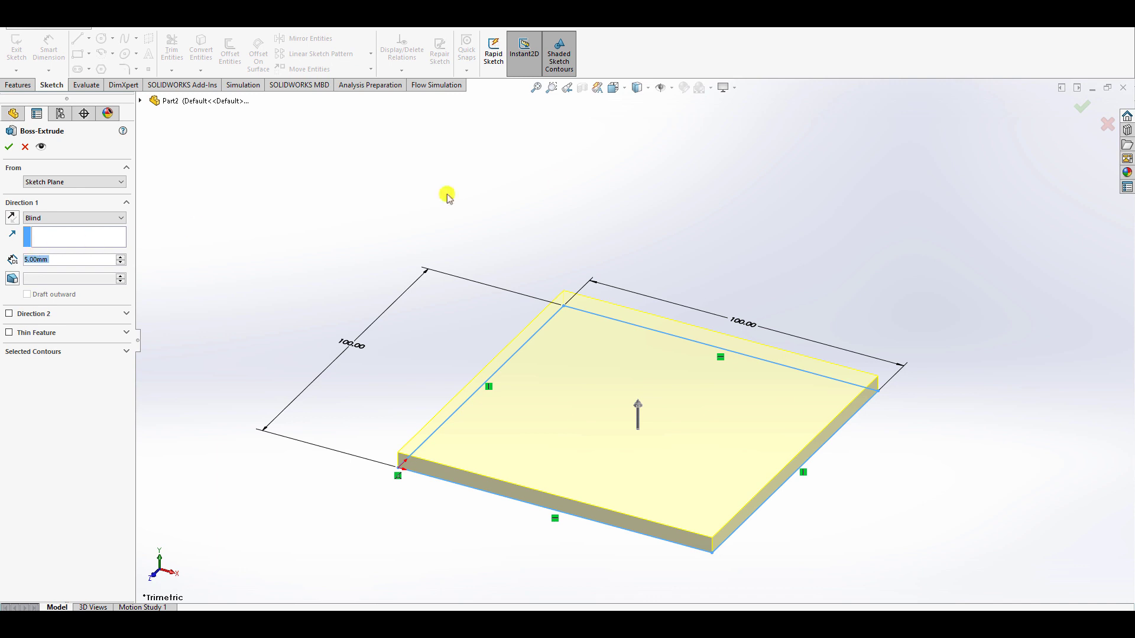
# - Extrude the 100 mm square sketch 5 mm blind to form the base plate
pyautogui.click(1081, 109)
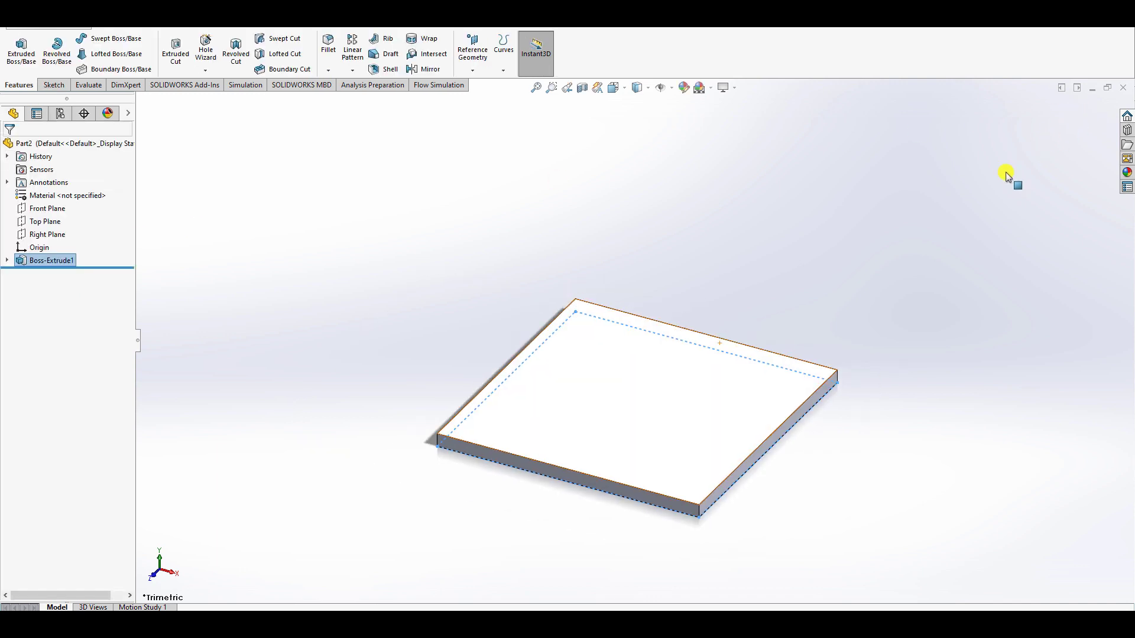
pyautogui.click(554, 556)
pyautogui.scroll(-5, 554, 556)
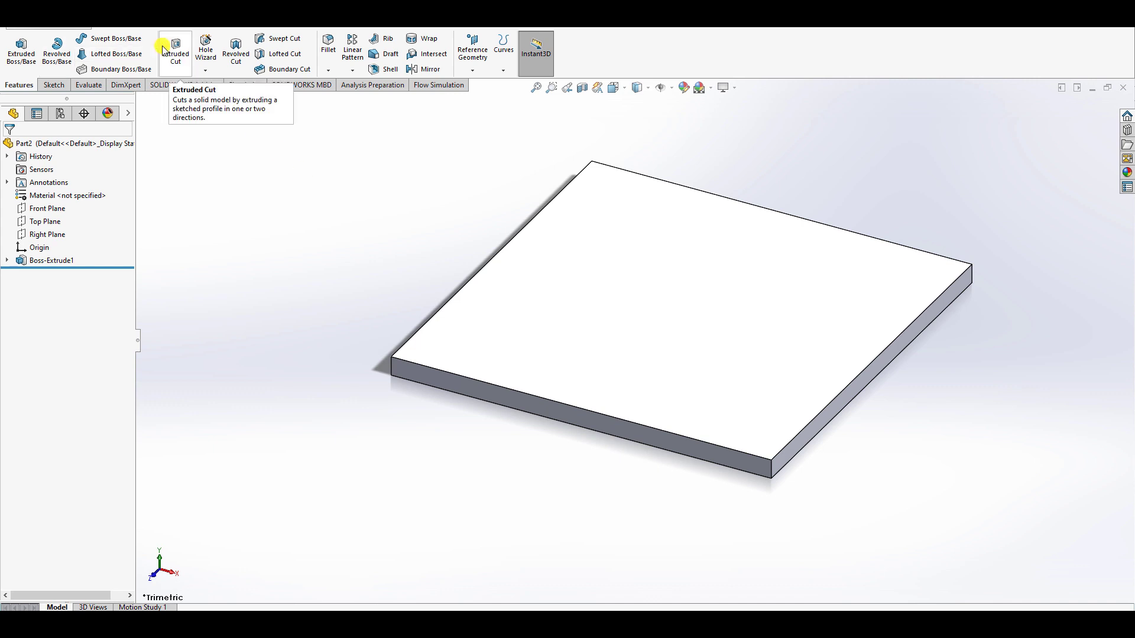
# - For a new boss extrude, sketch a full-length corner rectangle about 2.06 mm wide on the plate's top face, along the edge at the origin
pyautogui.click(21, 48)
pyautogui.click(544, 245)
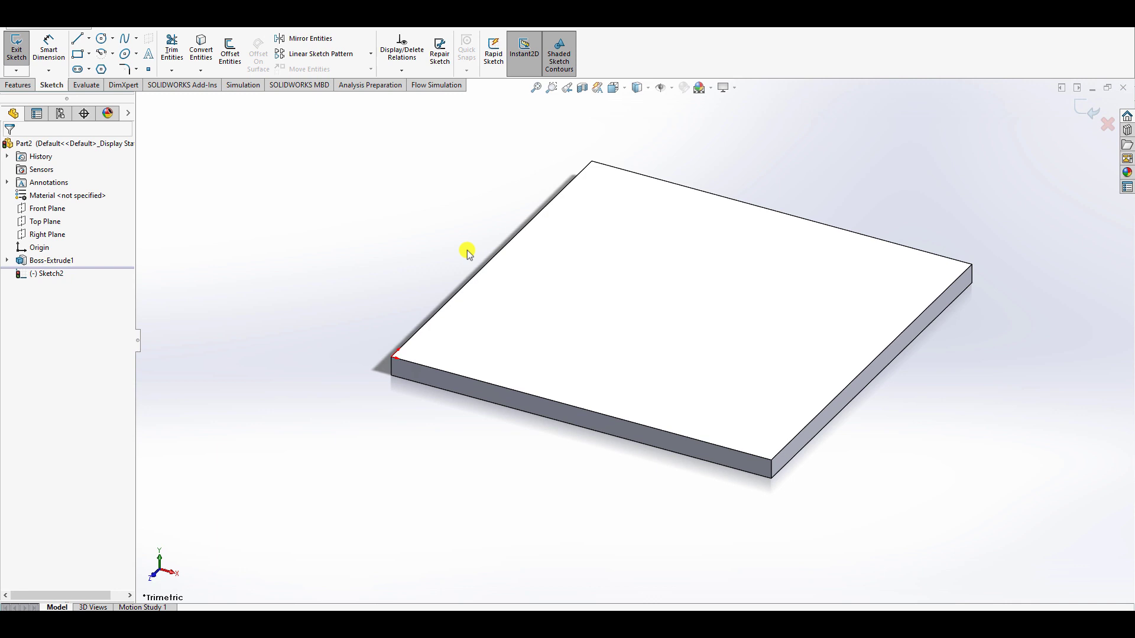
pyautogui.click(62, 273)
pyautogui.click(77, 261)
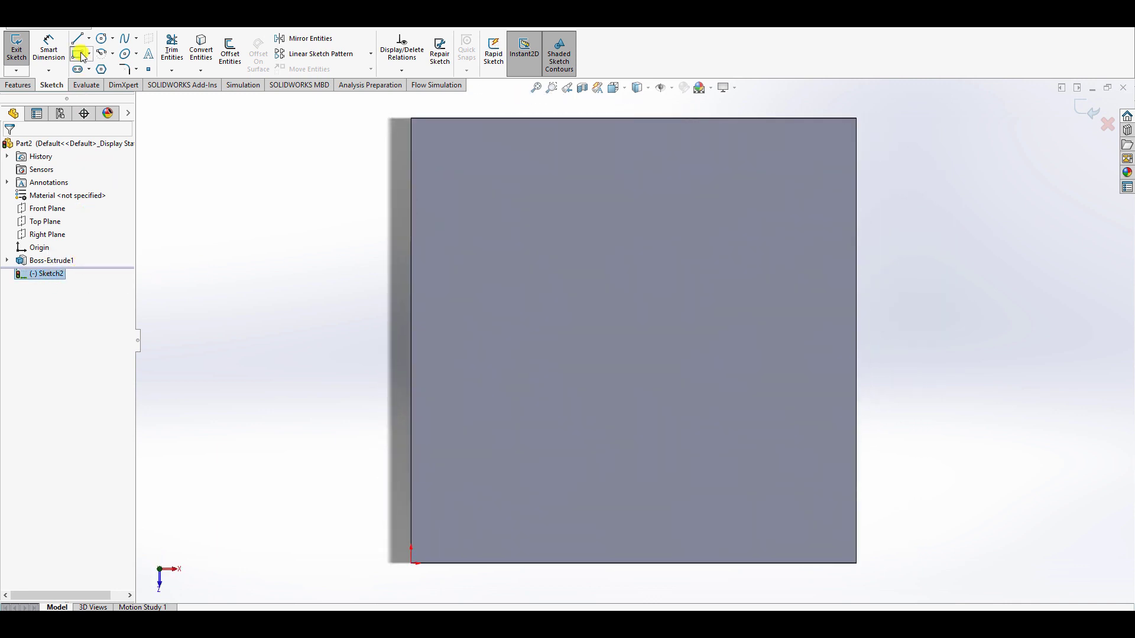
pyautogui.click(81, 55)
pyautogui.click(412, 119)
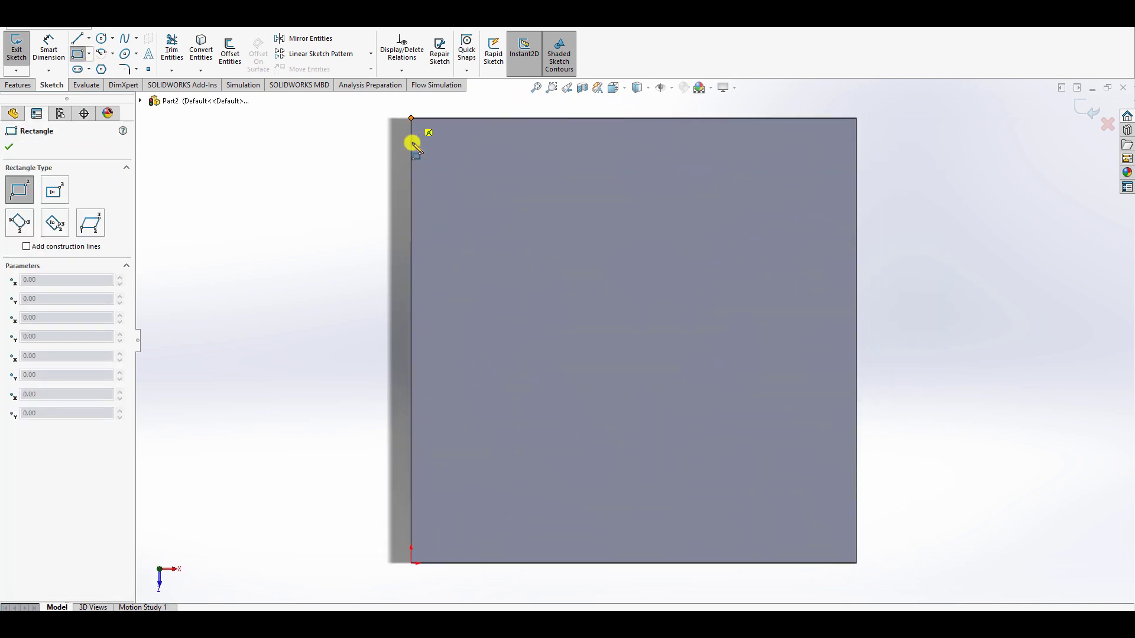
pyautogui.click(420, 564)
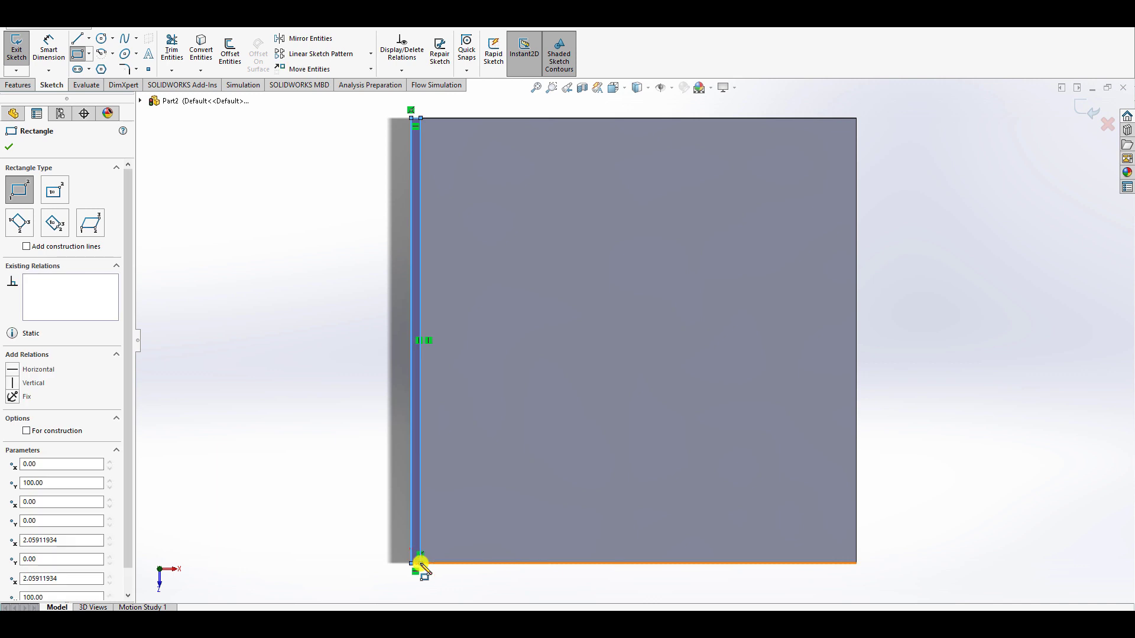
# - Dimension the narrow rectangle's width and set it to 2 mm
pyautogui.click(52, 54)
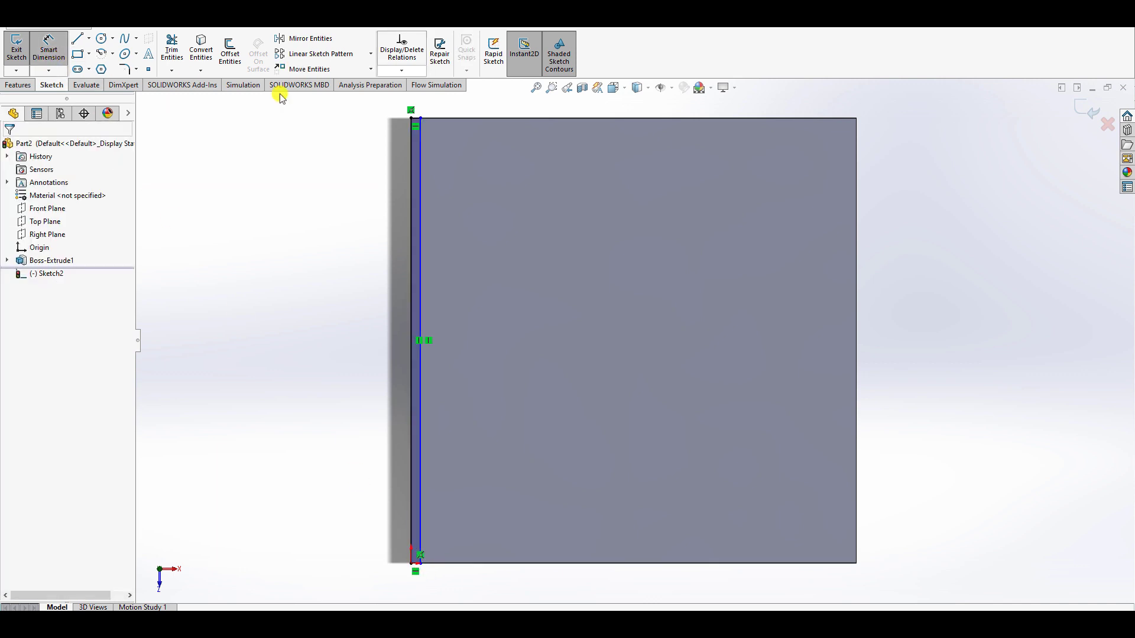
pyautogui.click(416, 121)
pyautogui.click(383, 112)
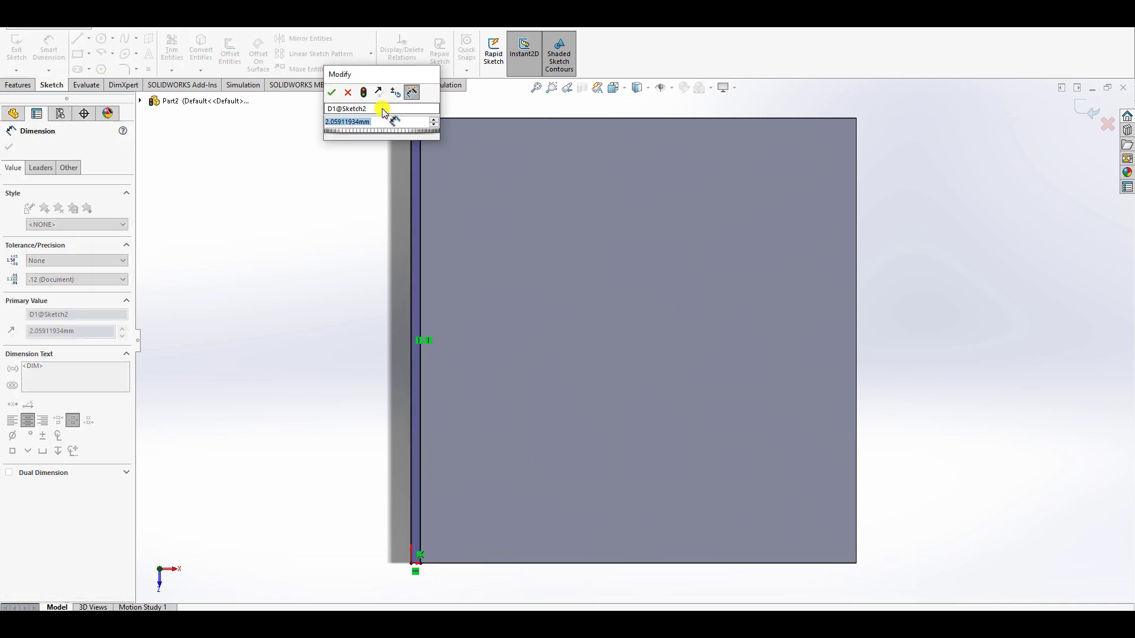
pyautogui.write('2')
pyautogui.press('Return')
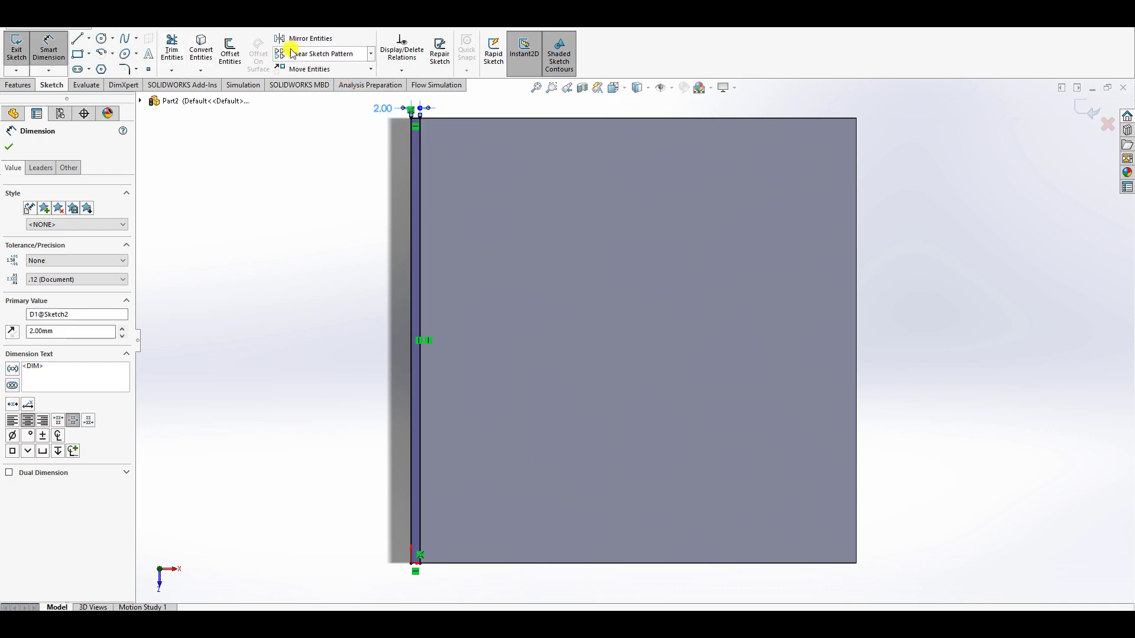
# - Create a linear sketch pattern of the rectangle's four lines along the X-axis with 4 mm spacing and 25 instances
pyautogui.click(314, 54)
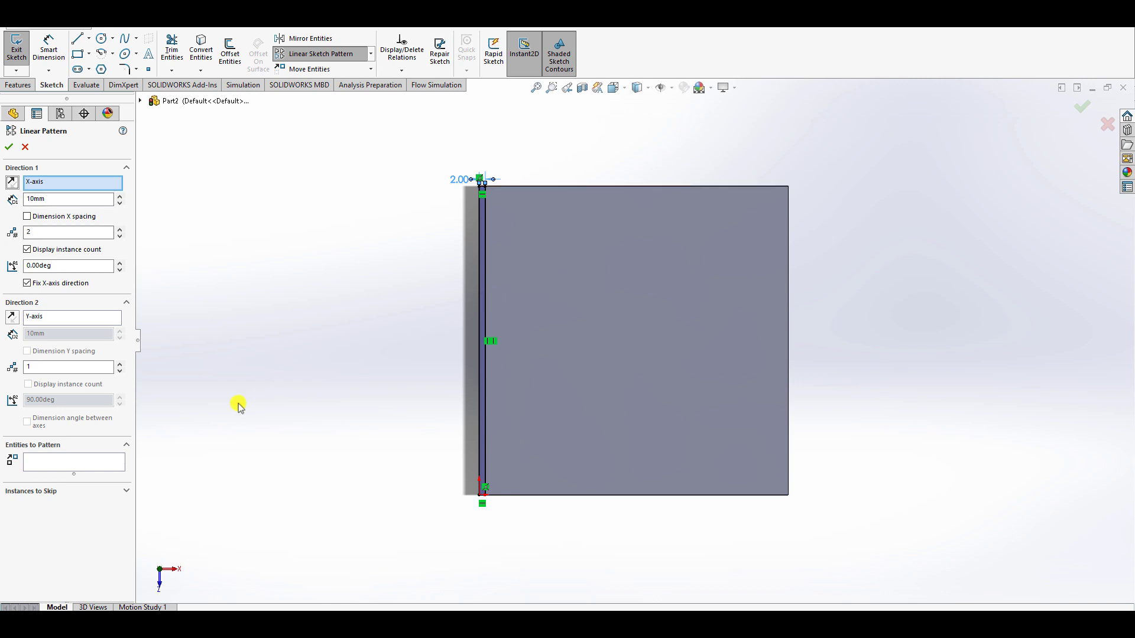
pyautogui.click(86, 463)
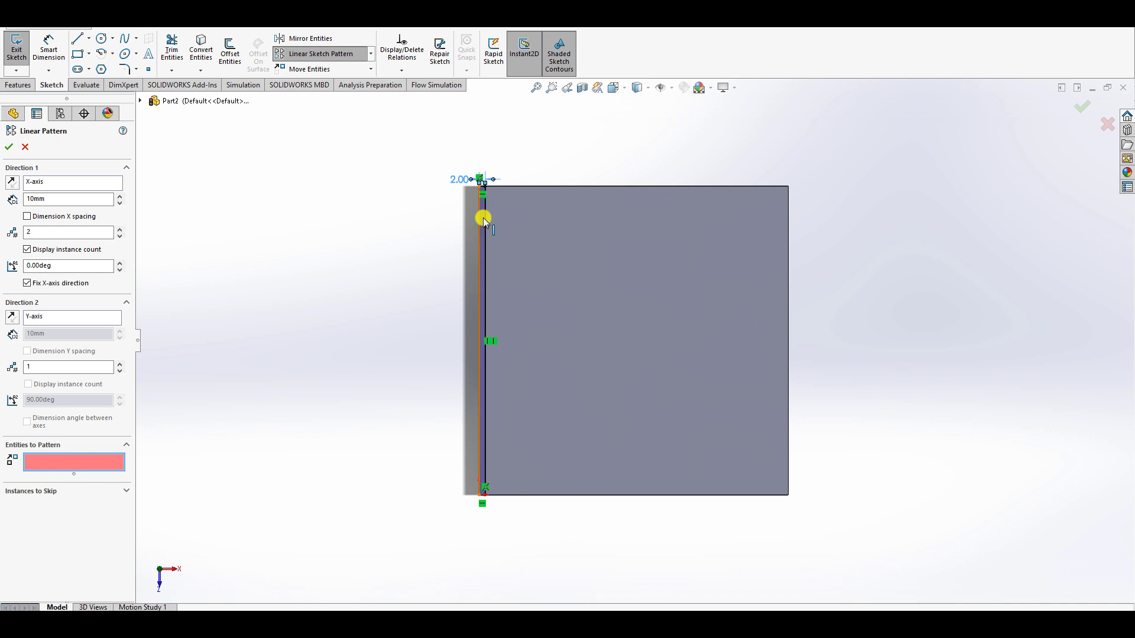
pyautogui.scroll(-5, 483, 217)
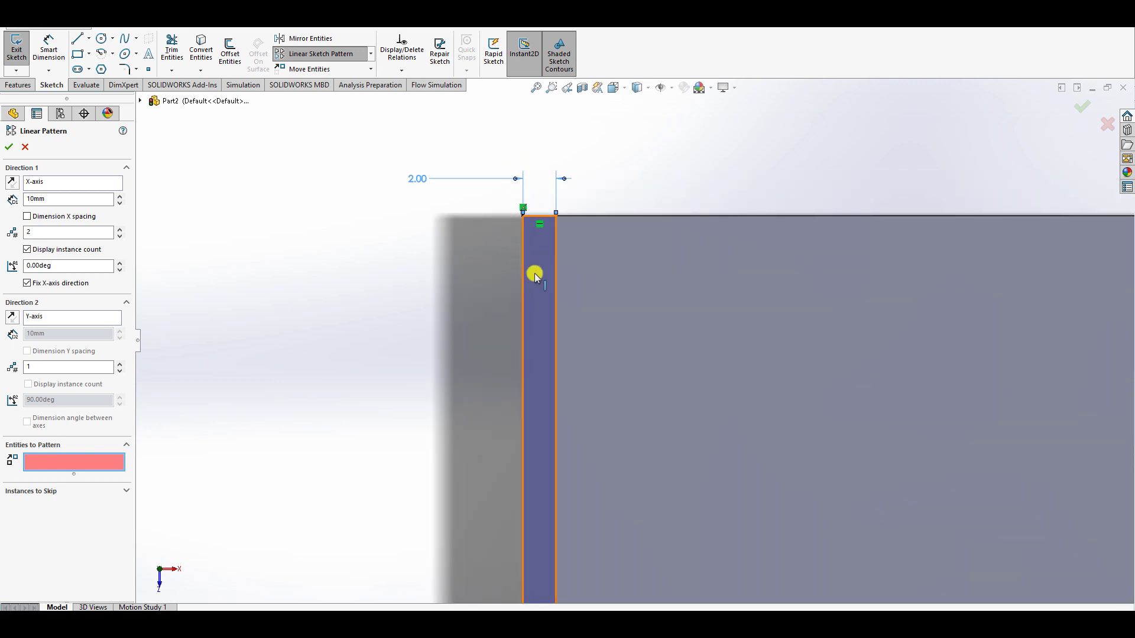
pyautogui.click(534, 273)
pyautogui.scroll(5, 534, 275)
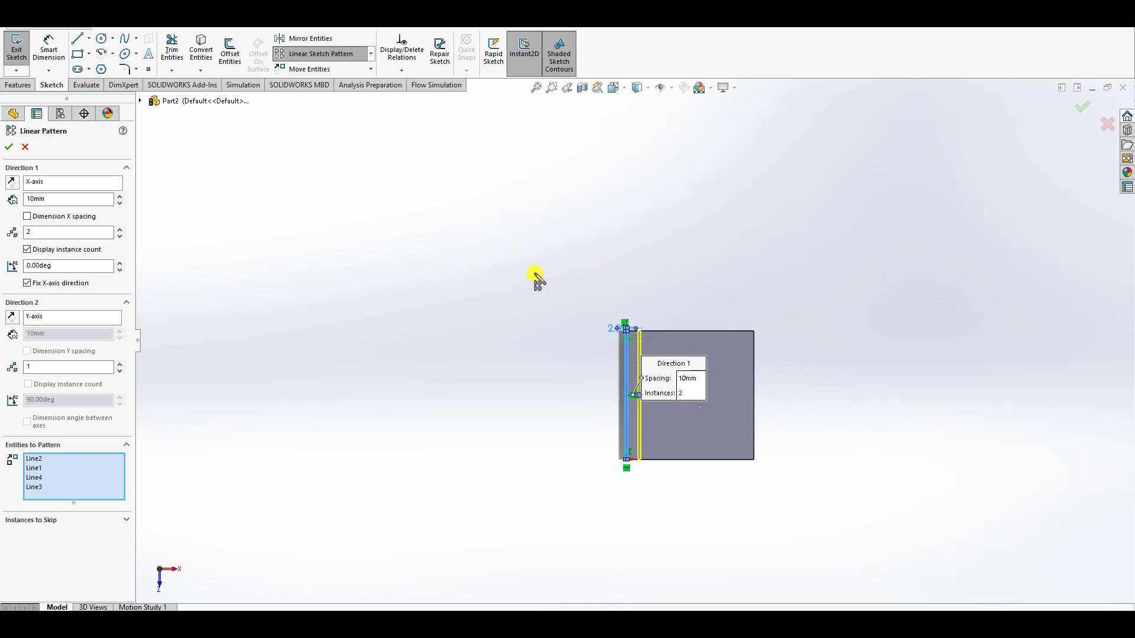
pyautogui.scroll(1, 535, 275)
pyautogui.scroll(-3, 541, 280)
pyautogui.click(599, 319)
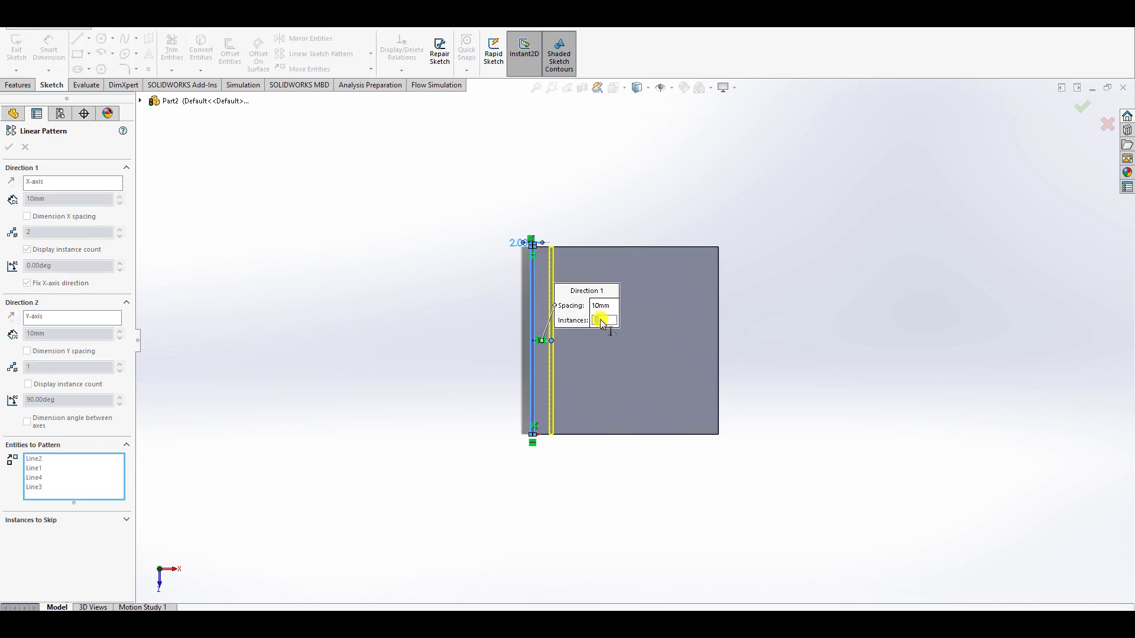
pyautogui.click(607, 306)
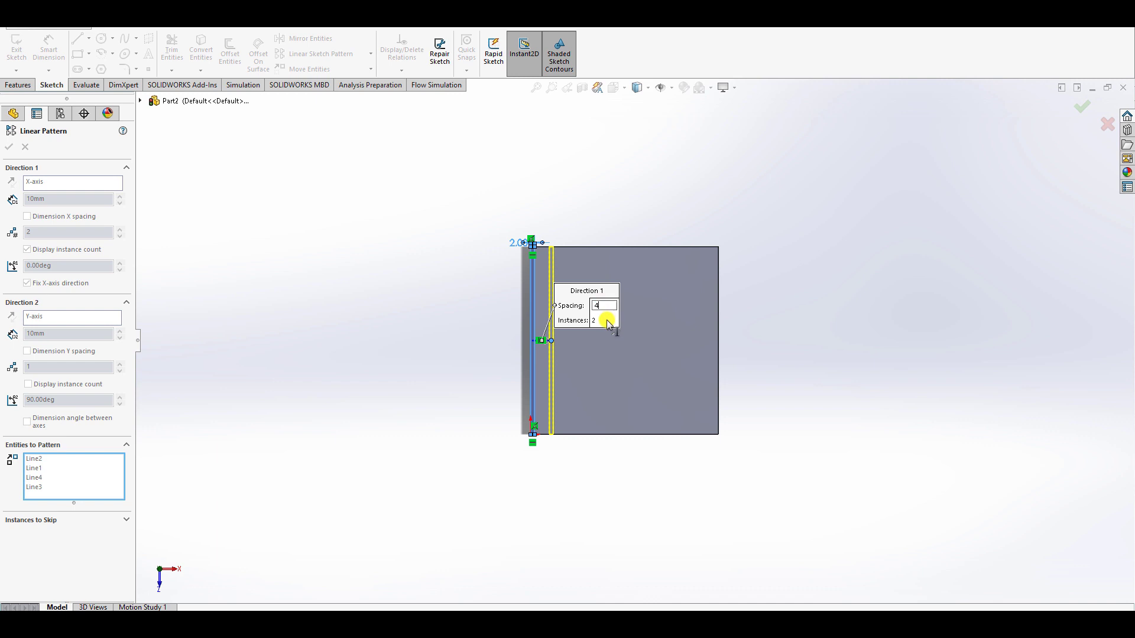
pyautogui.write('4')
pyautogui.press('Return')
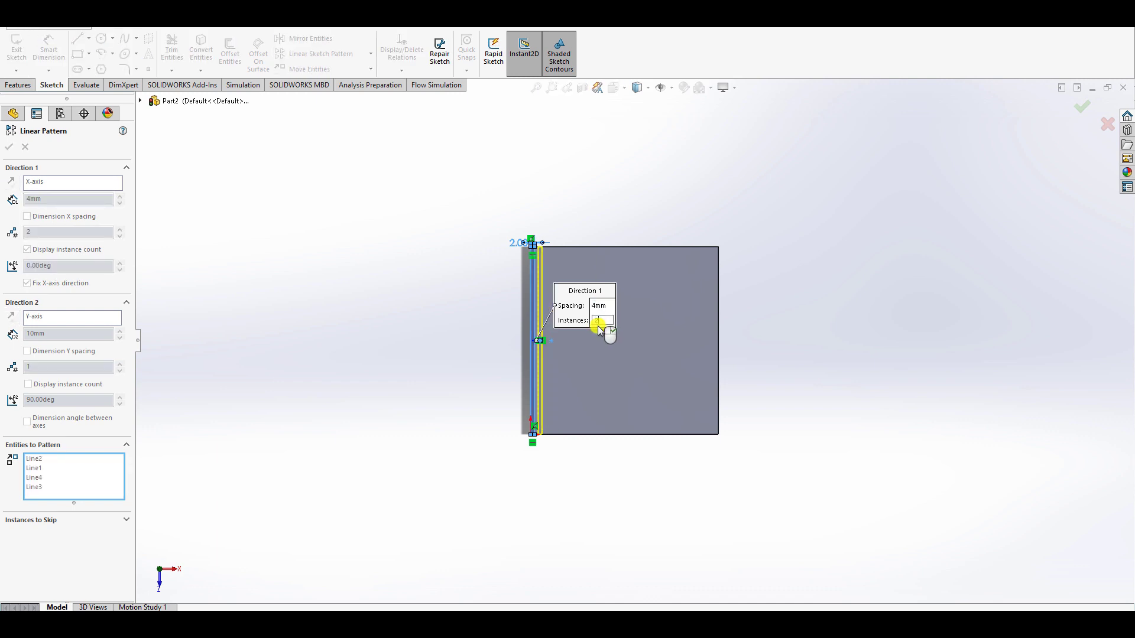
pyautogui.write('25')
pyautogui.press('Return')
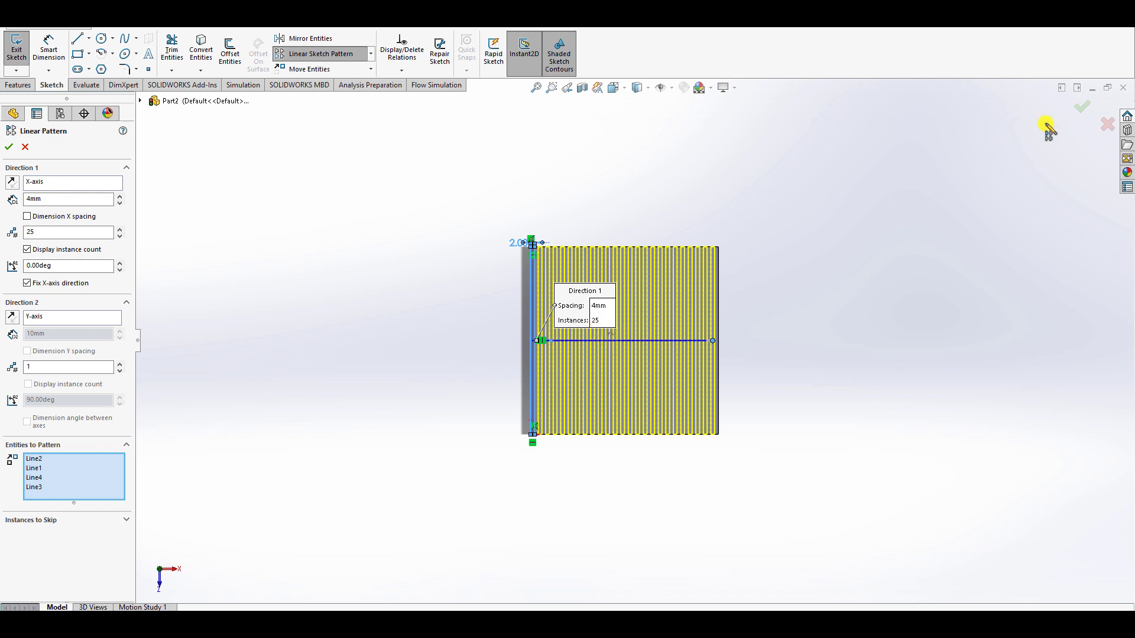
pyautogui.click(1082, 107)
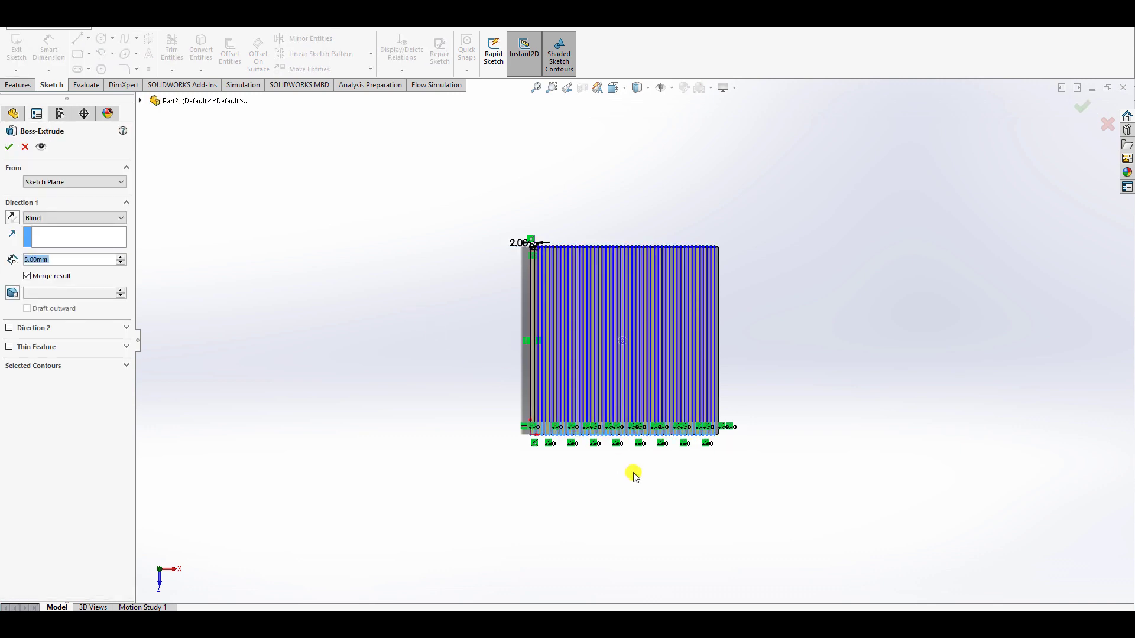
# - Extrude the patterned rectangles 50 mm upward from the plate as fins, merged with the base
pyautogui.scroll(-1, 633, 473)
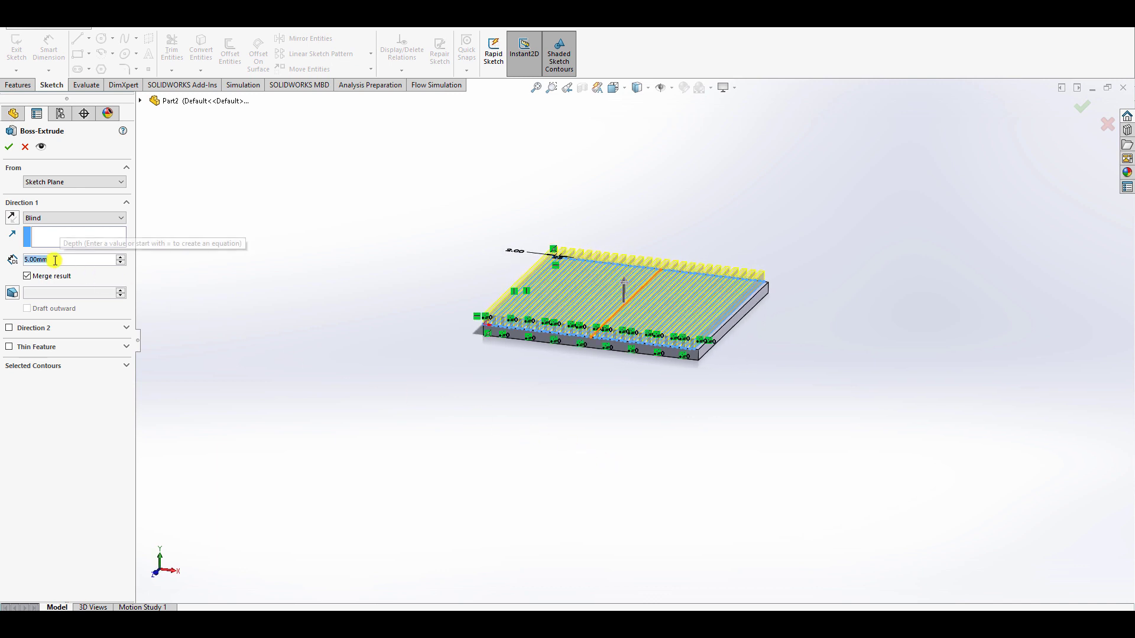
pyautogui.write('50')
pyautogui.press('Return')
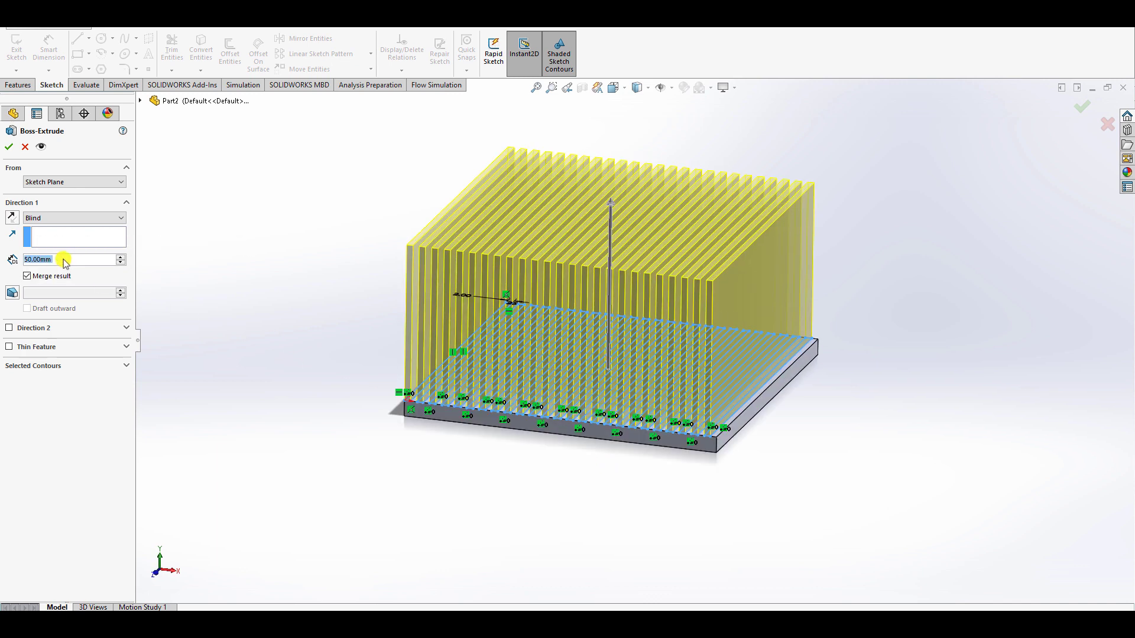
pyautogui.click(1084, 109)
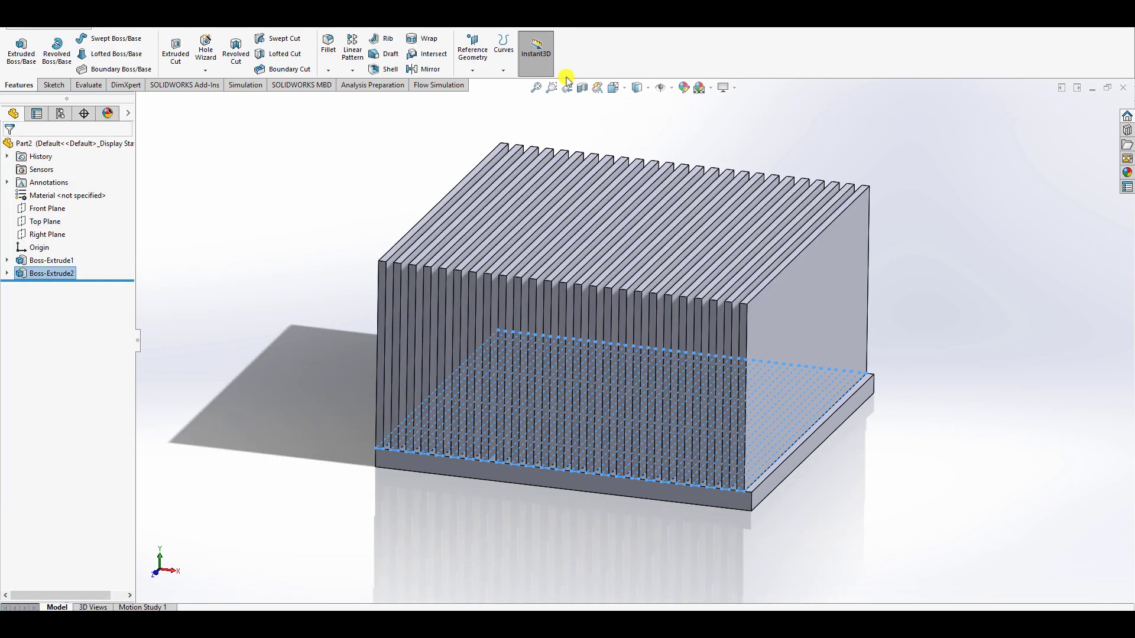
# - Start an extruded cut sketch on the base plate's side face that protrudes beyond the last fin, viewed normal to it
pyautogui.click(176, 50)
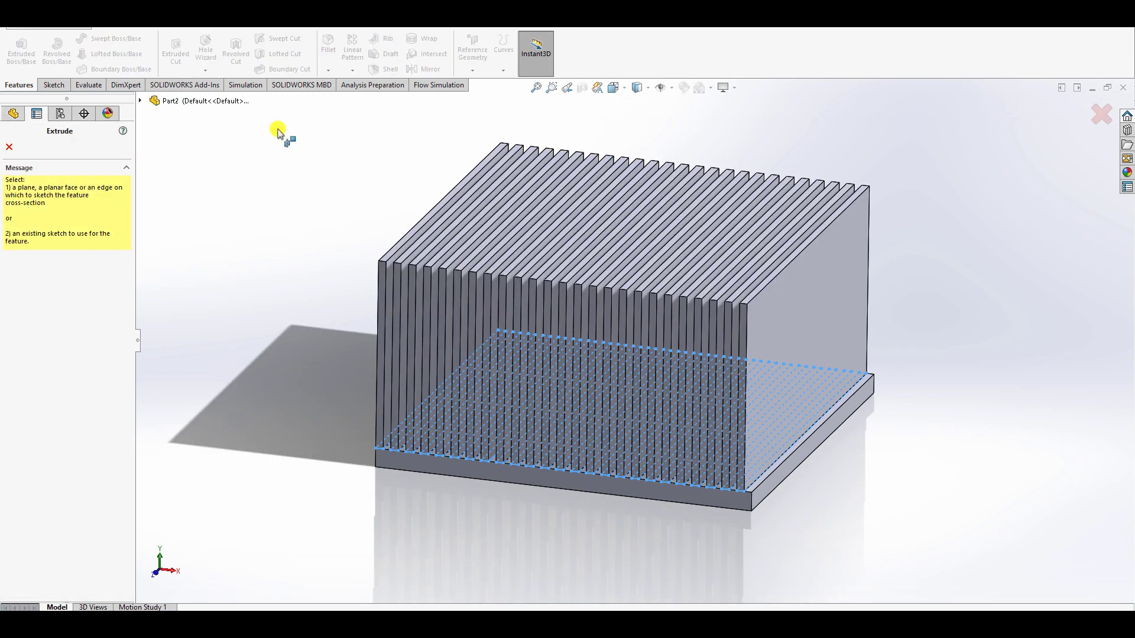
pyautogui.click(768, 493)
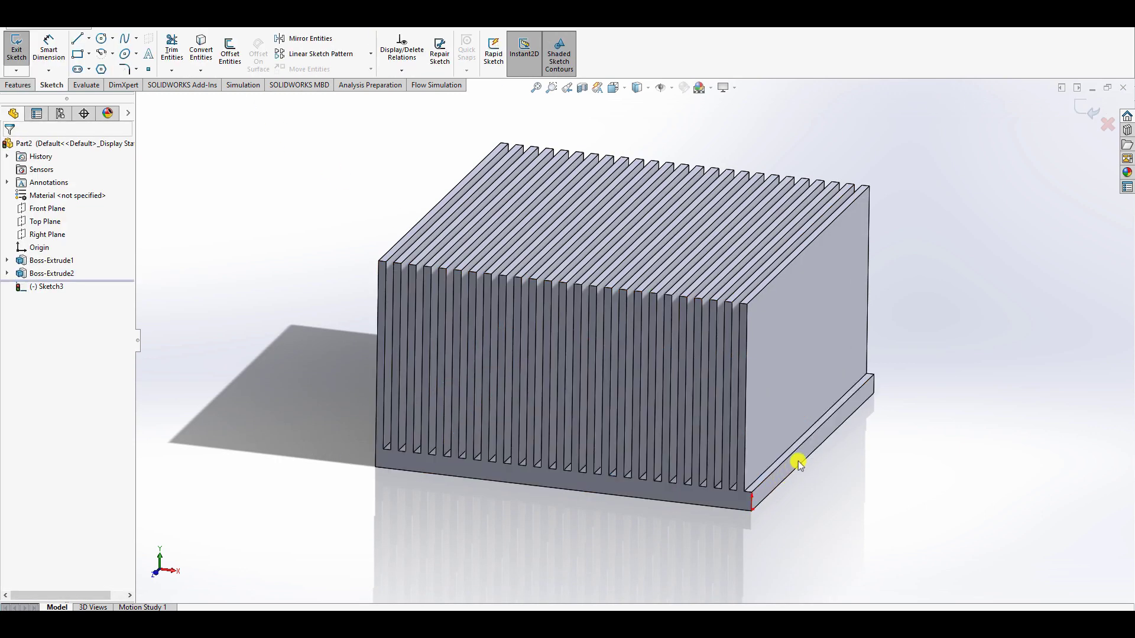
pyautogui.click(861, 400)
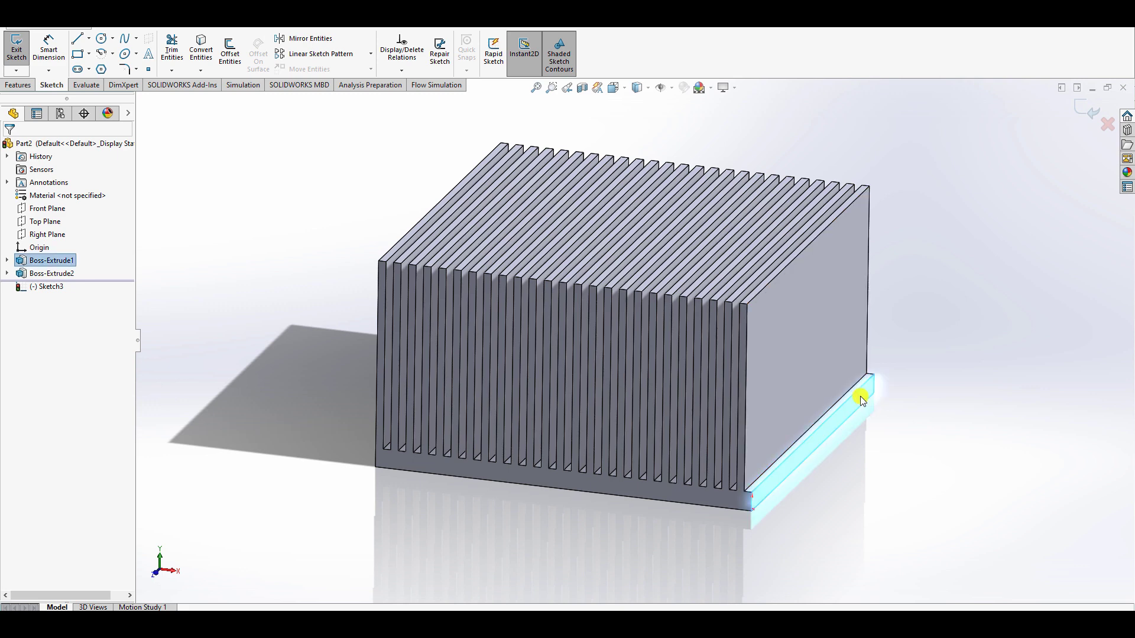
pyautogui.click(58, 287)
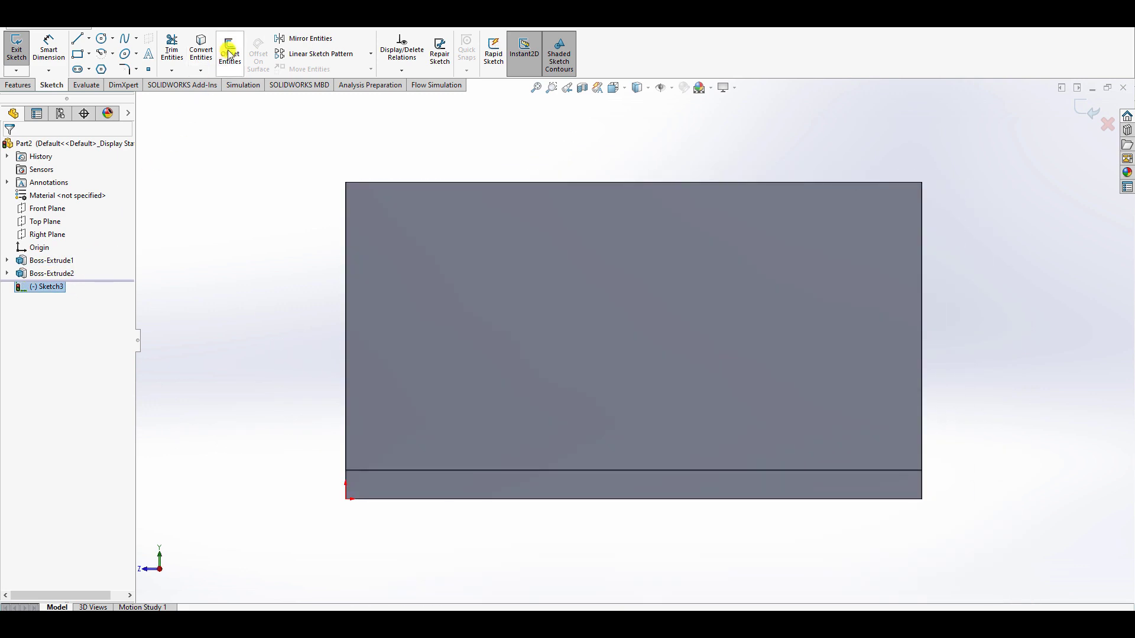
pyautogui.click(230, 53)
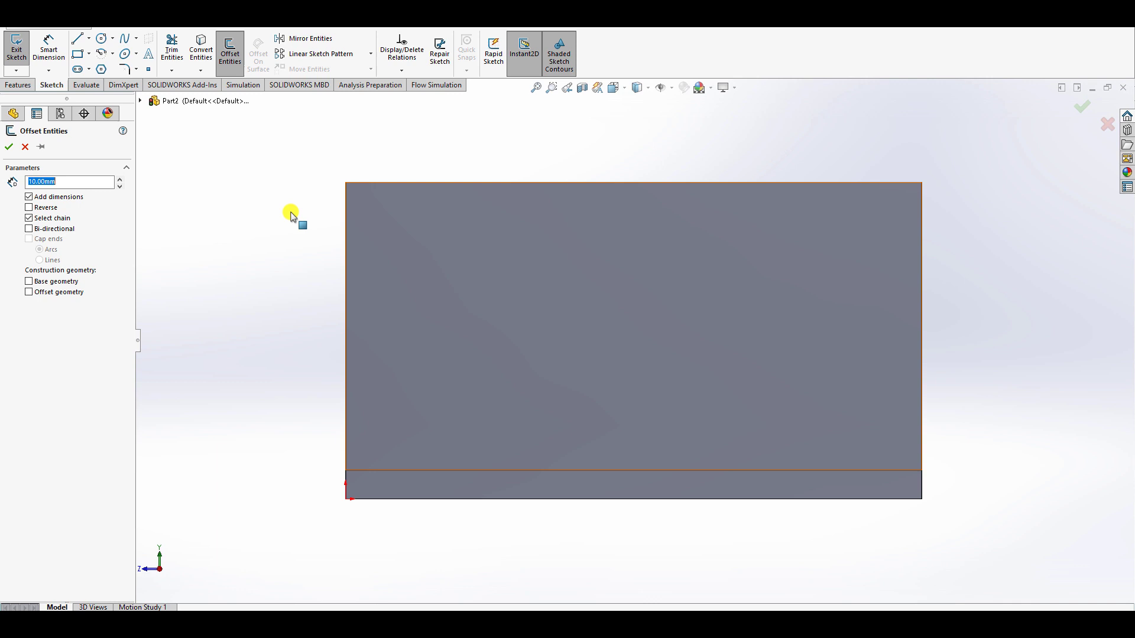
pyautogui.click(395, 481)
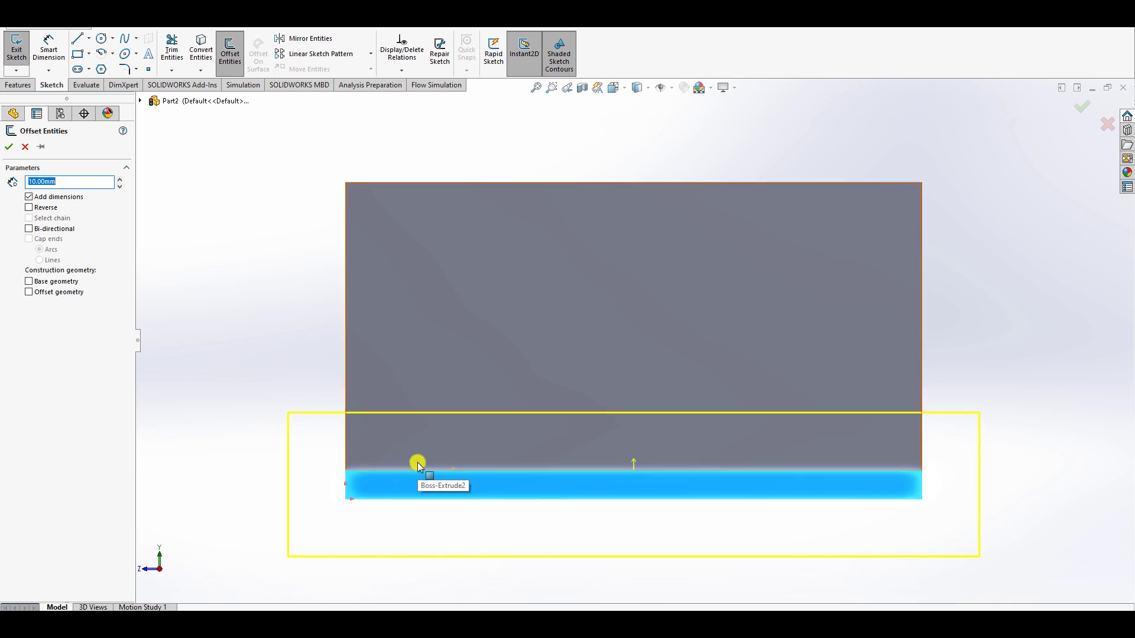
pyautogui.click(418, 462)
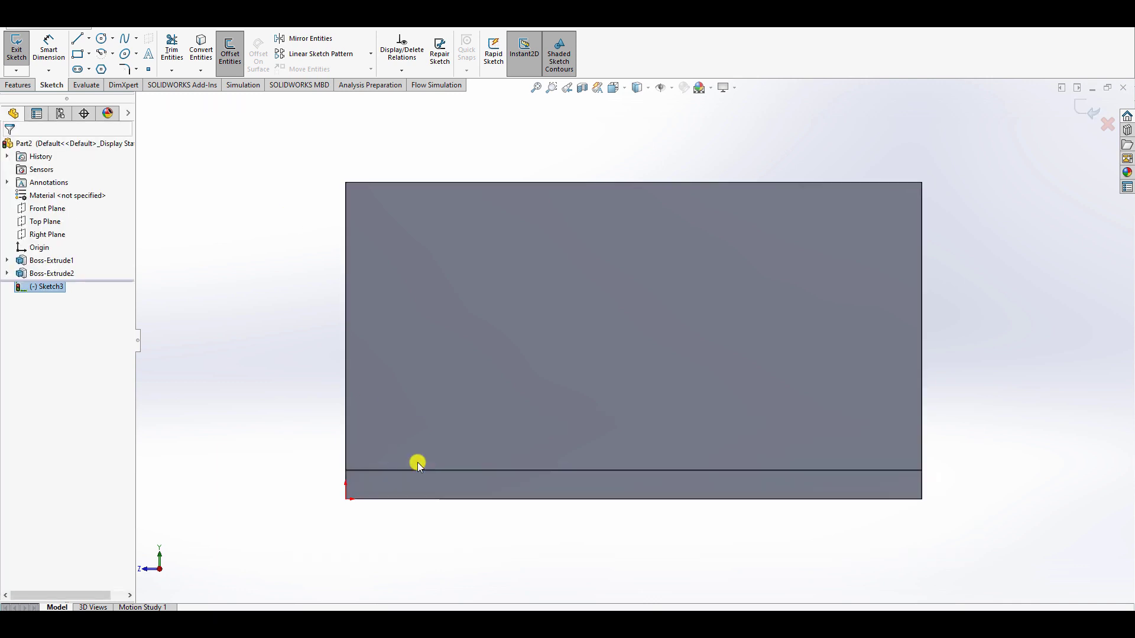
# - Convert the outline of the base plate's protruding side face into sketch entities
pyautogui.click(199, 57)
pyautogui.click(449, 481)
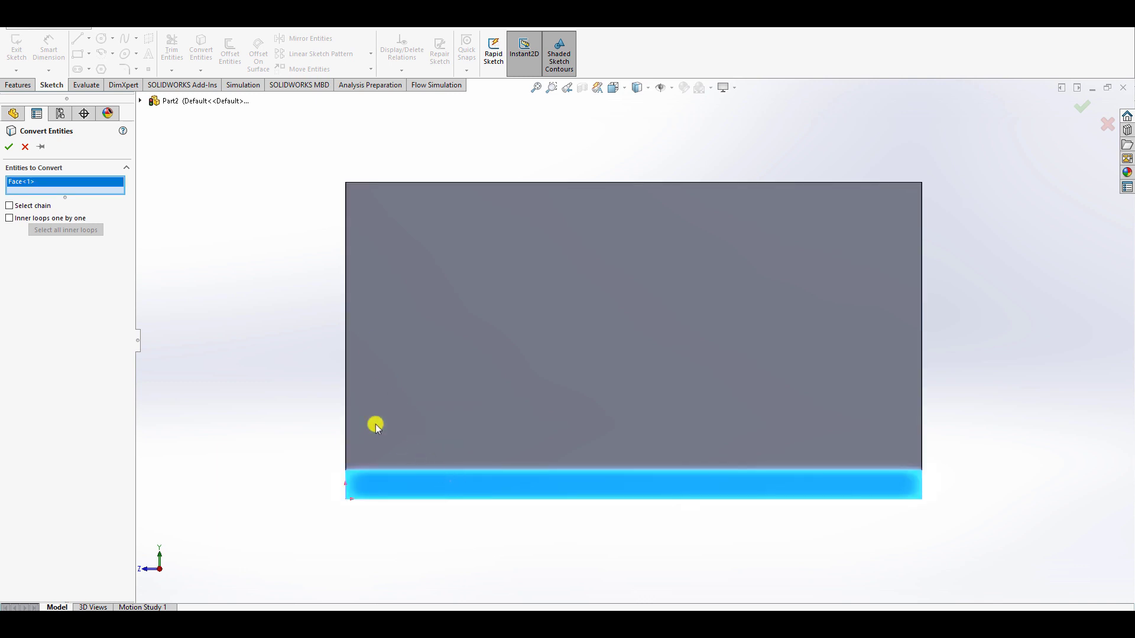
pyautogui.click(10, 146)
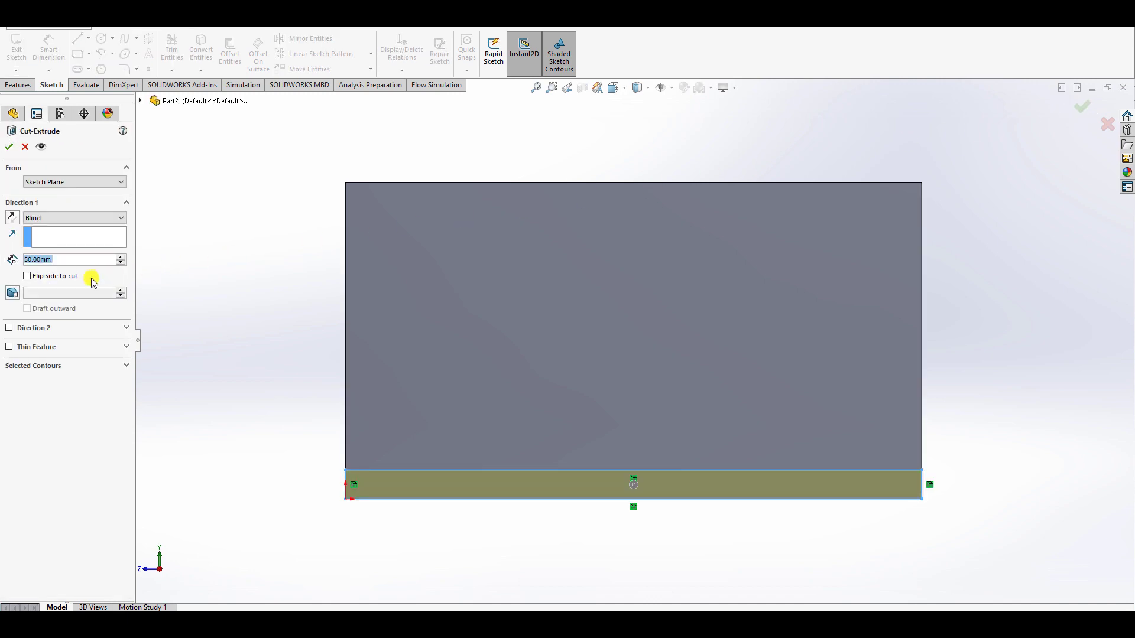
# - Cut the converted side profile 2 mm blind into the base plate to trim it flush with the last fin
pyautogui.write('2')
pyautogui.press('Return')
pyautogui.moveTo(367, 330); pyautogui.dragTo(824, 415, button='middle')
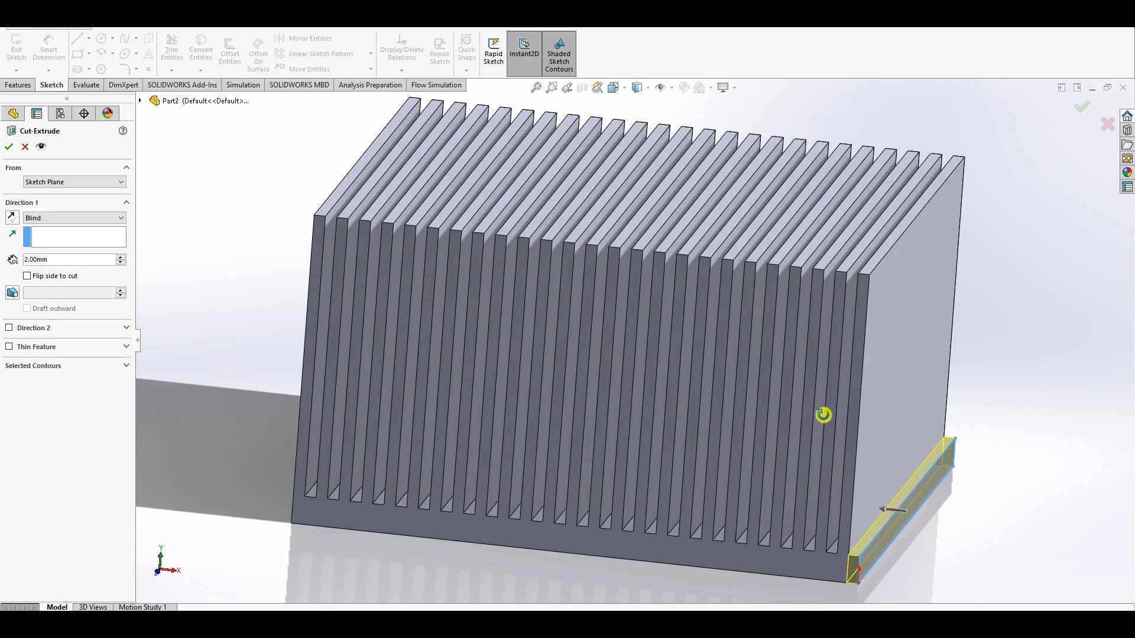
pyautogui.click(1079, 109)
pyautogui.press('f')
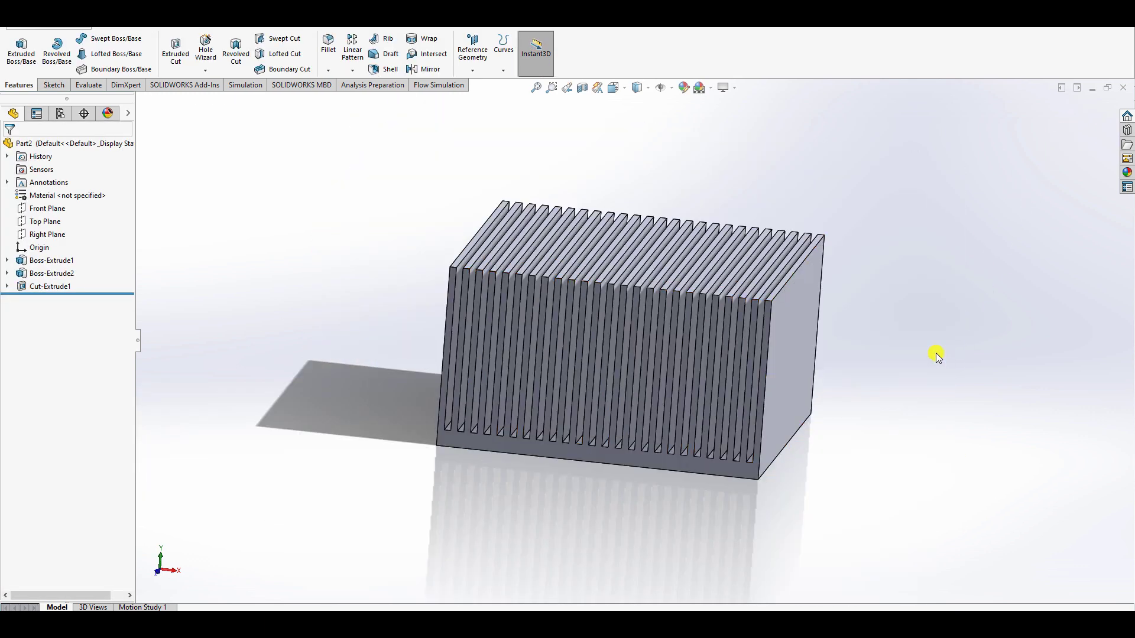
# - Create a new Thermal simulation study for the finished heat sink
pyautogui.moveTo(936, 353); pyautogui.dragTo(829, 550, button='middle')
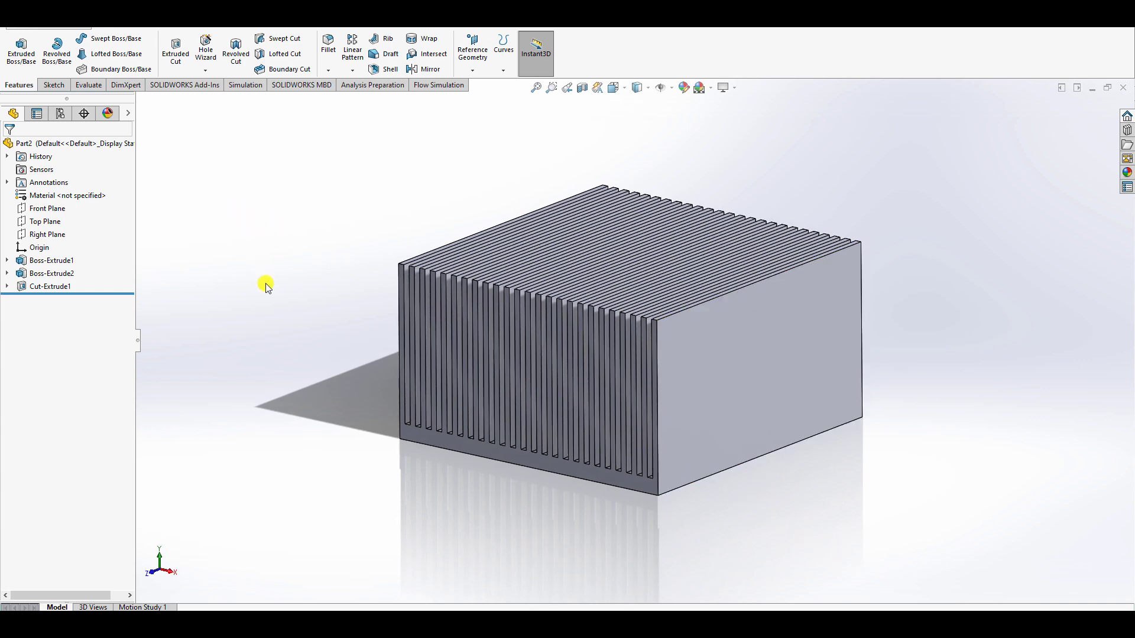
pyautogui.click(258, 86)
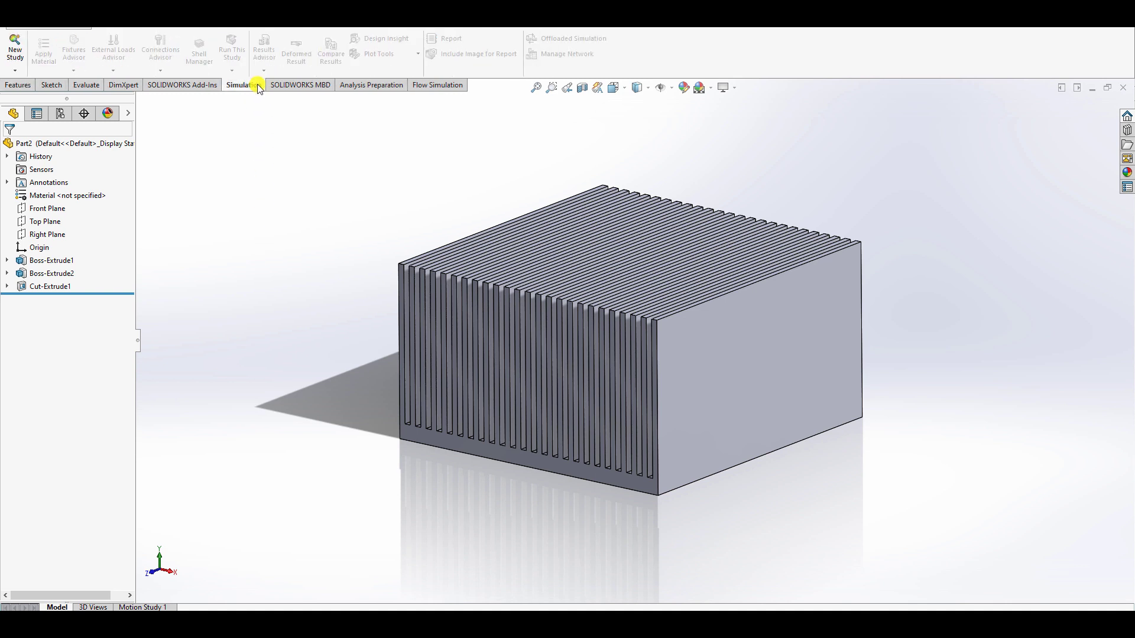
pyautogui.click(14, 48)
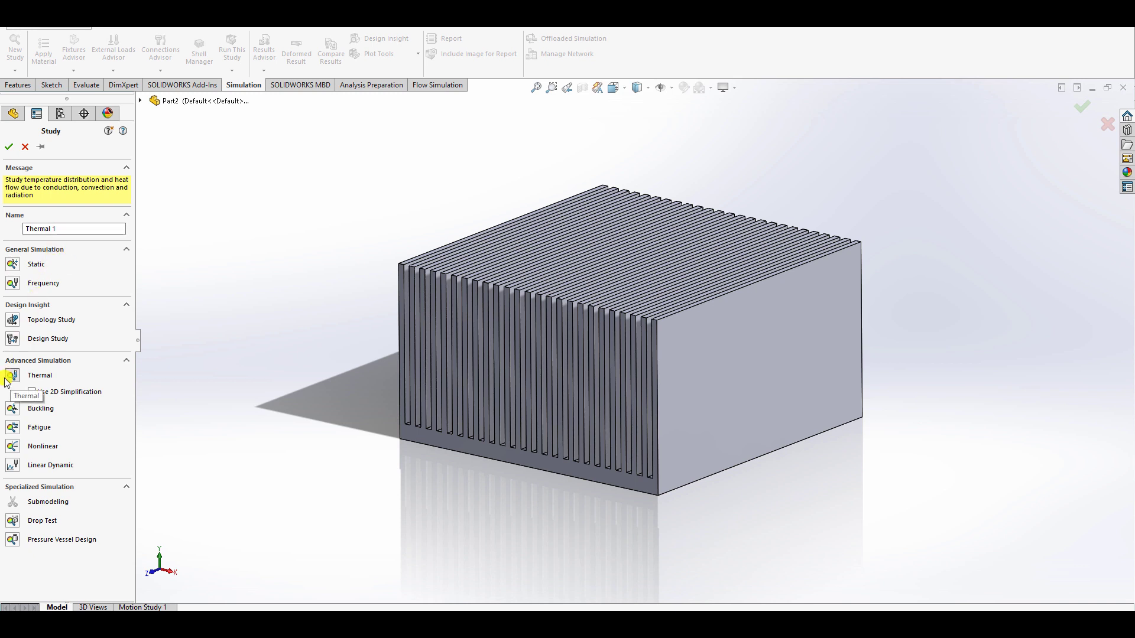
pyautogui.click(8, 146)
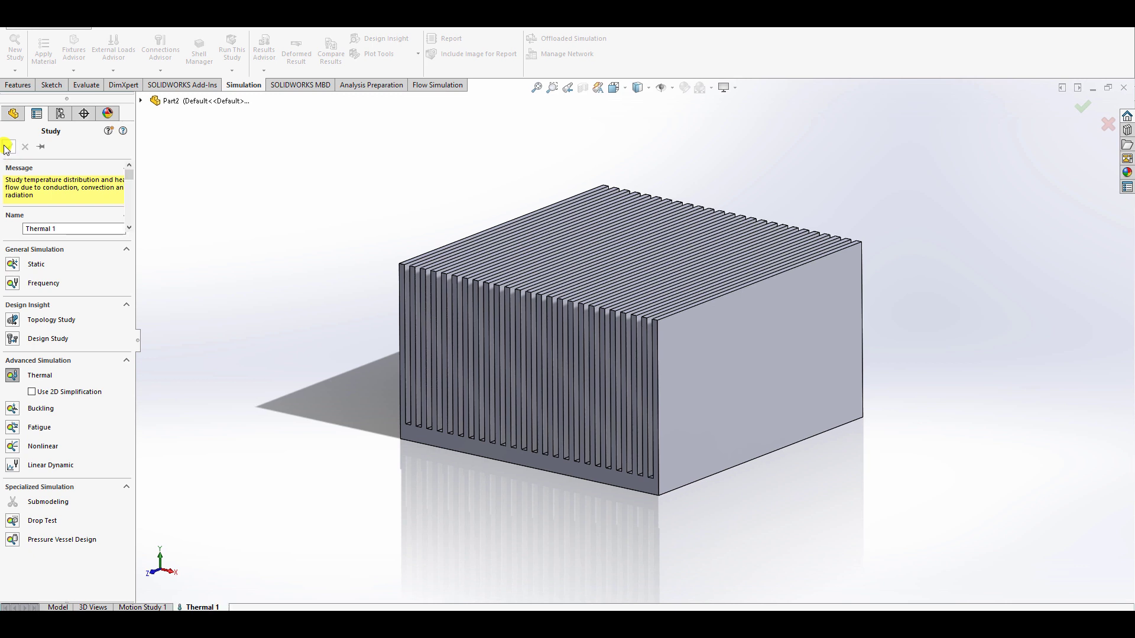
# - Assign 6061 Alloy from the Aluminium Alloys category as the part's study material
pyautogui.click(57, 53)
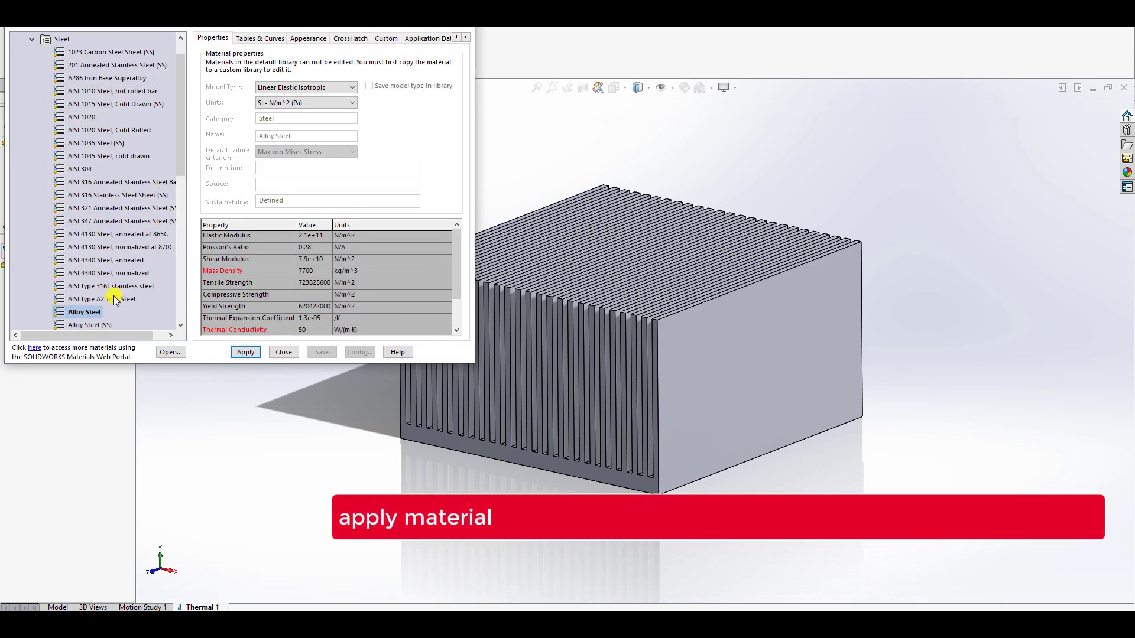
pyautogui.scroll(-7, 116, 300)
pyautogui.click(71, 197)
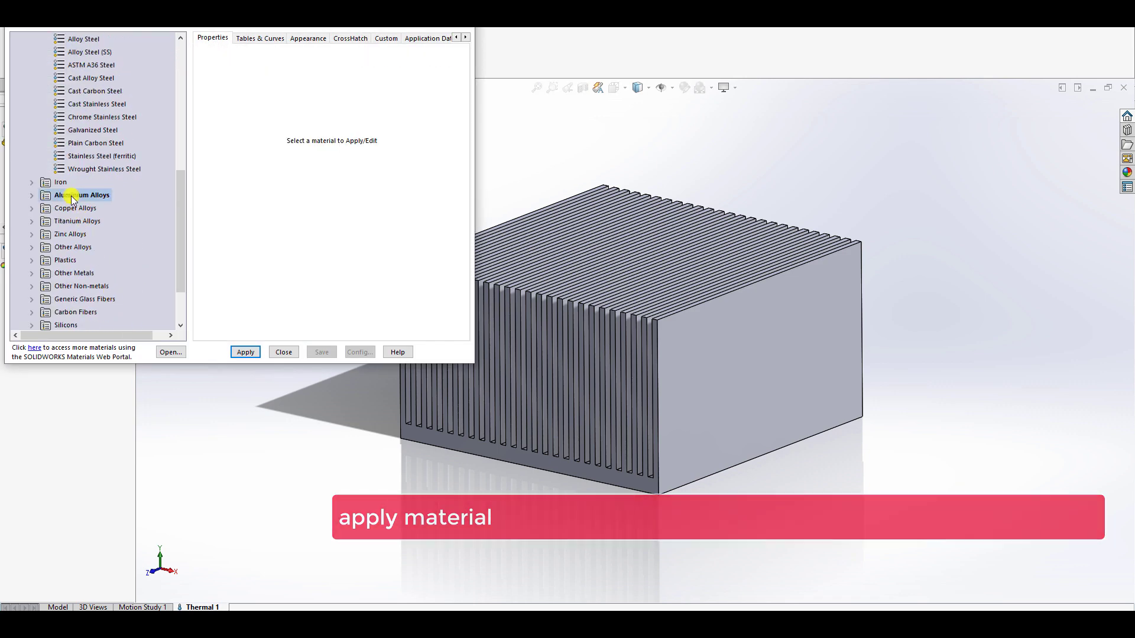
pyautogui.click(32, 195)
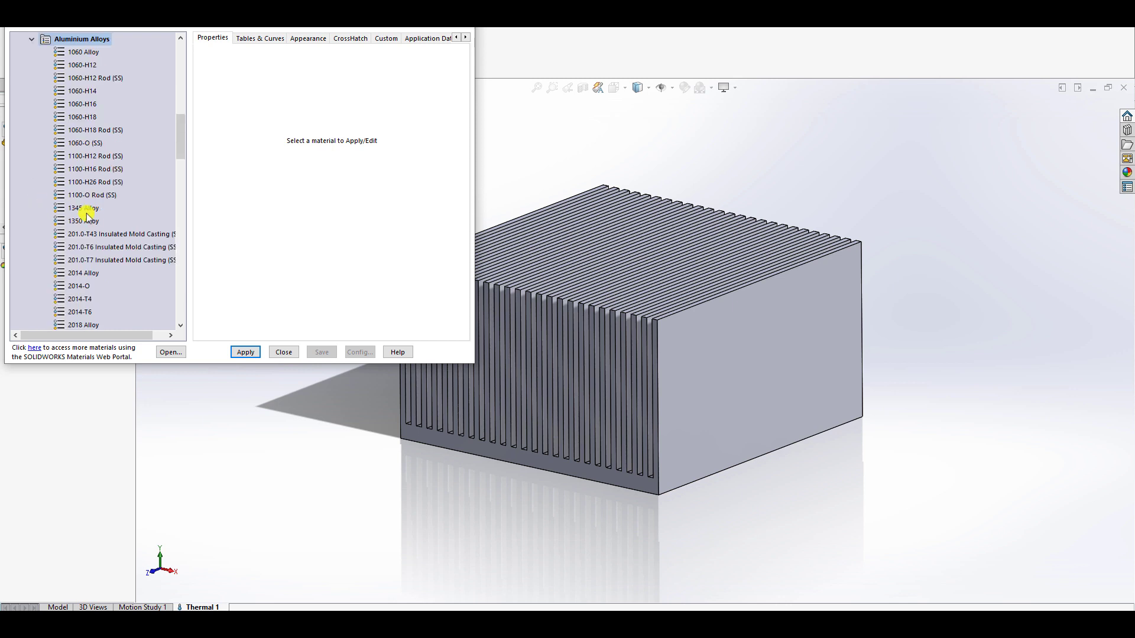
pyautogui.scroll(-15, 98, 221)
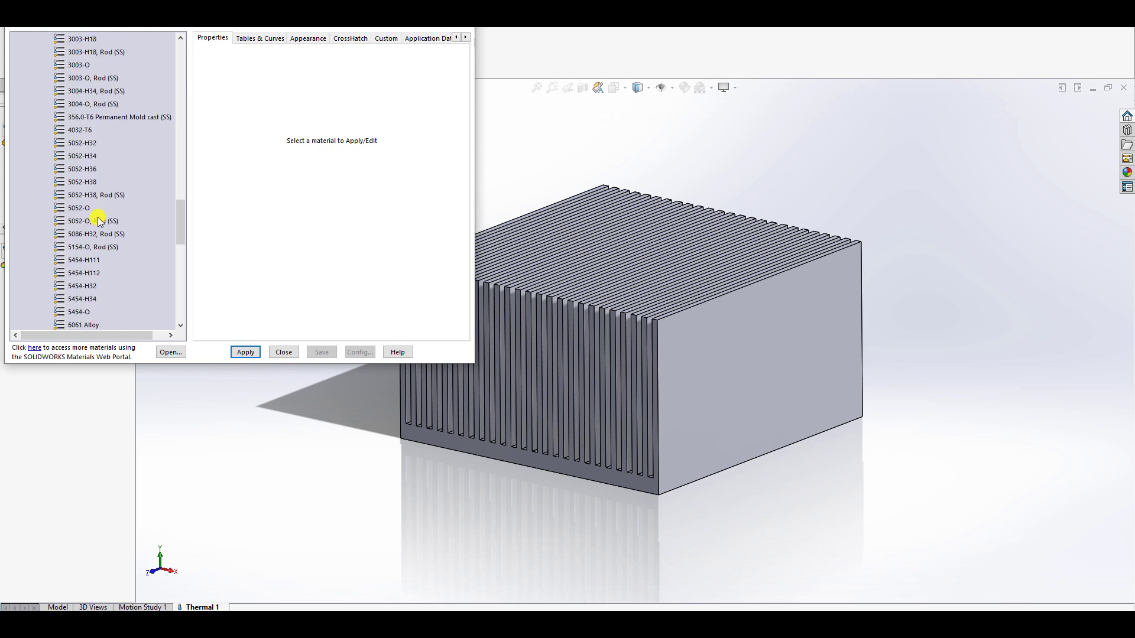
pyautogui.scroll(-3, 98, 221)
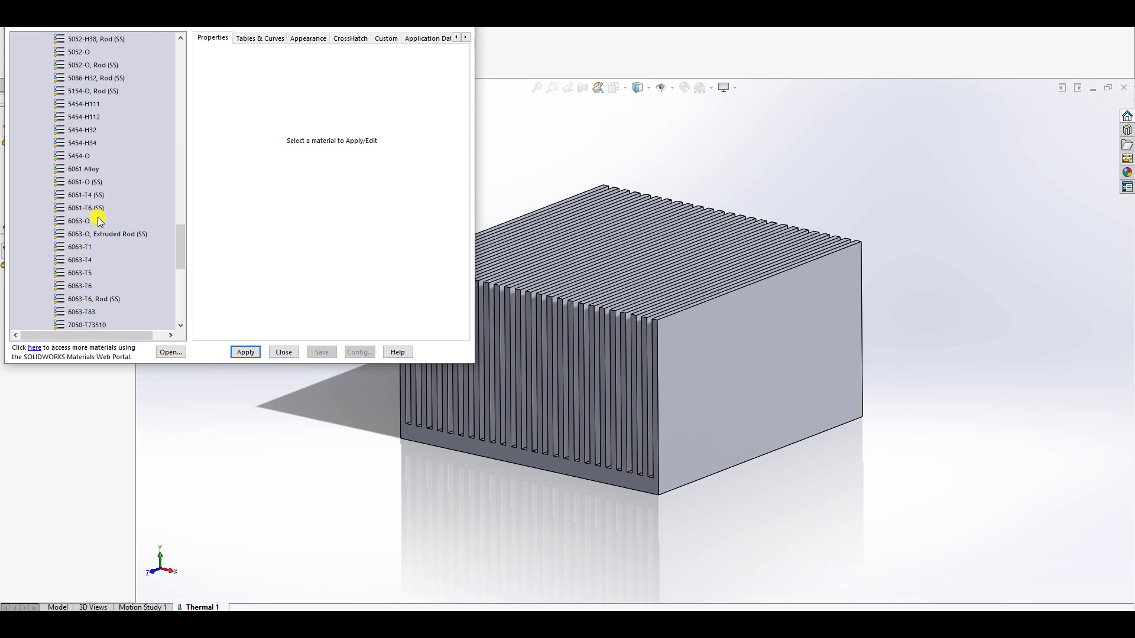
pyautogui.click(86, 170)
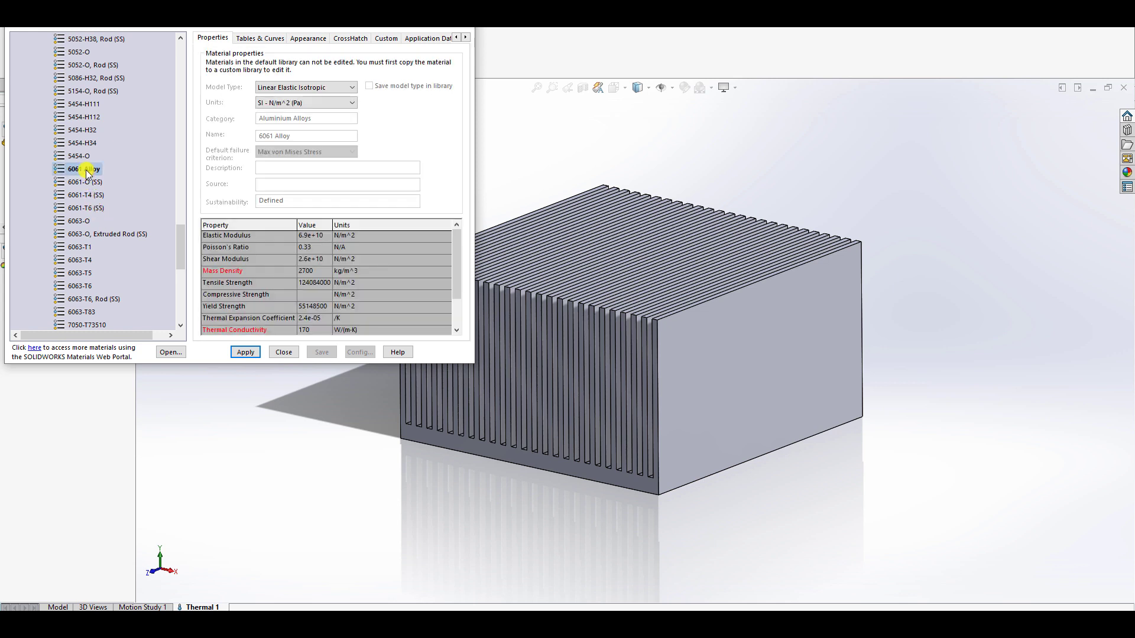
pyautogui.click(246, 352)
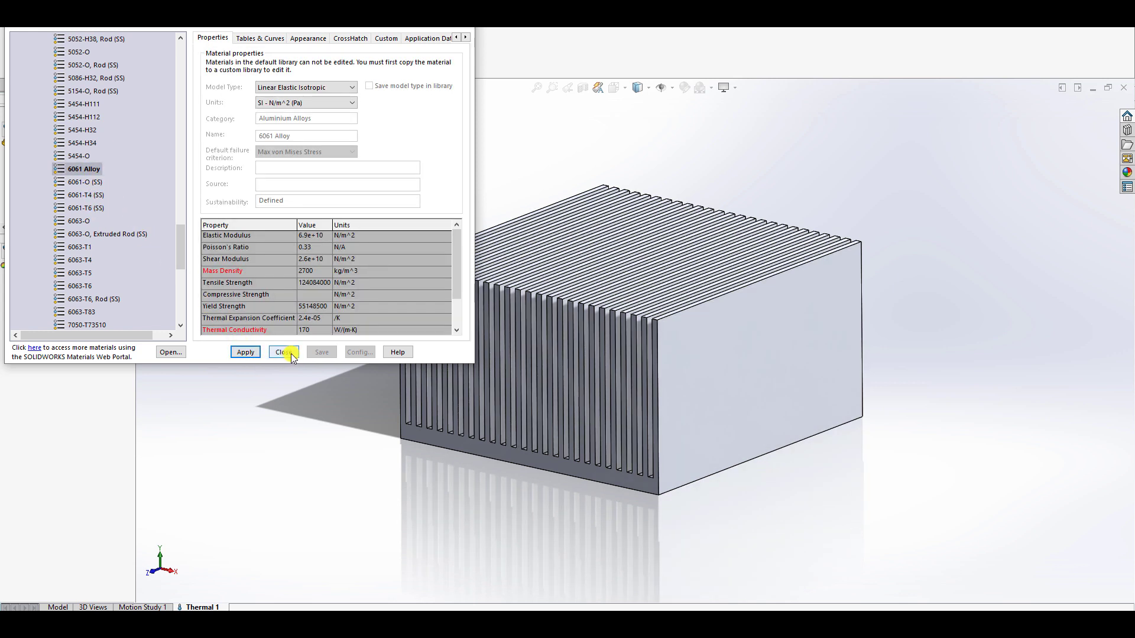
pyautogui.click(284, 352)
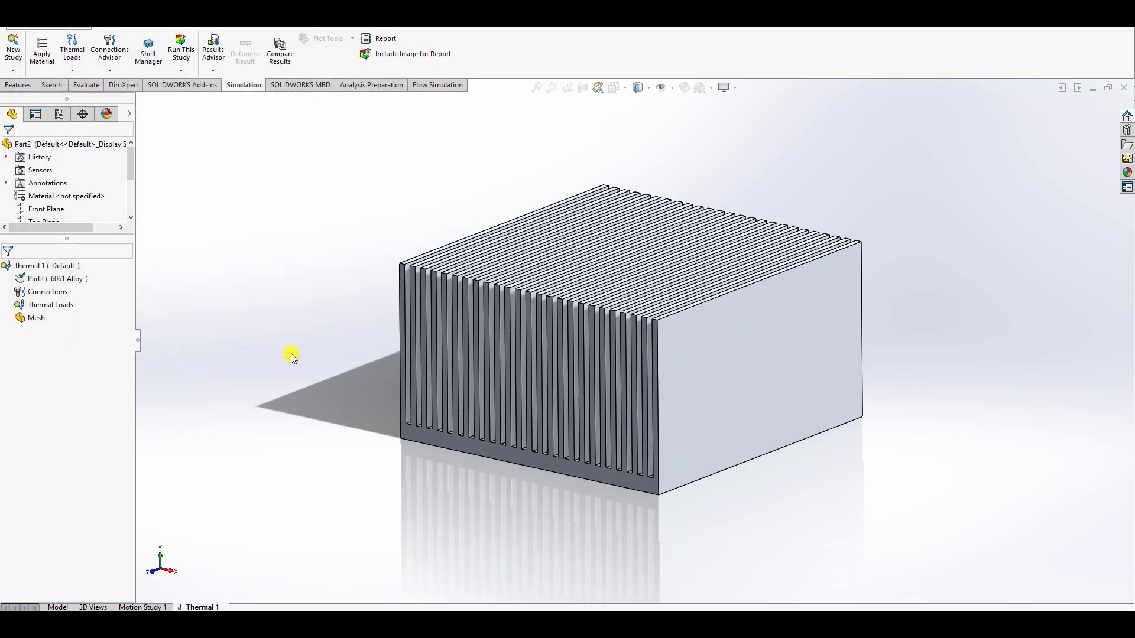
# - Add a temperature load of 100 °C on the bottom face of the base plate
pyautogui.click(72, 72)
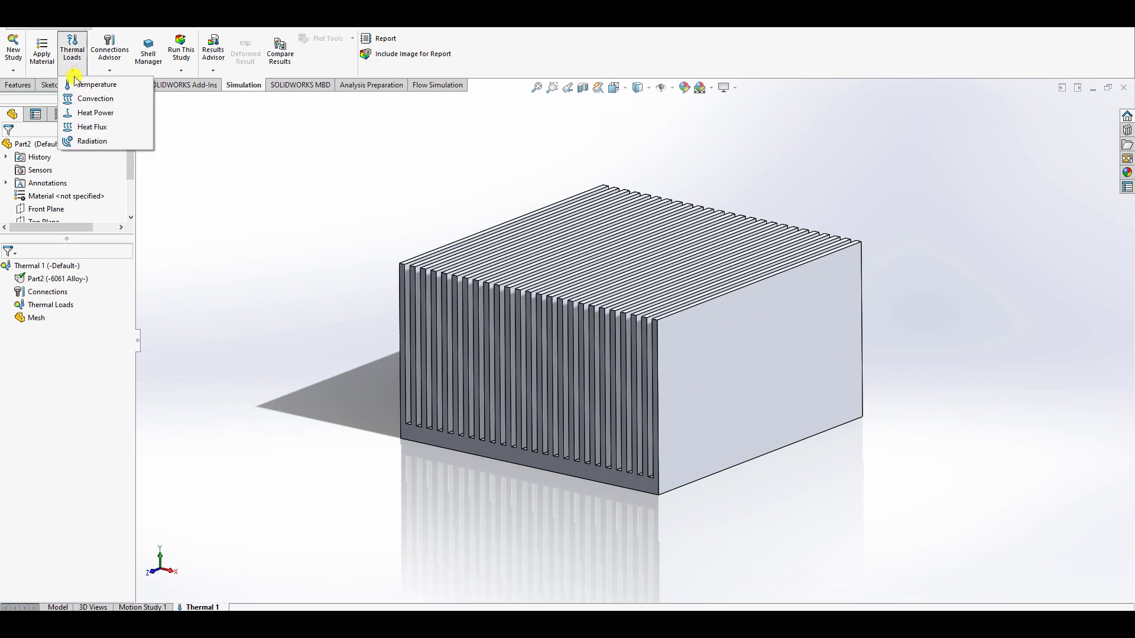
pyautogui.click(79, 88)
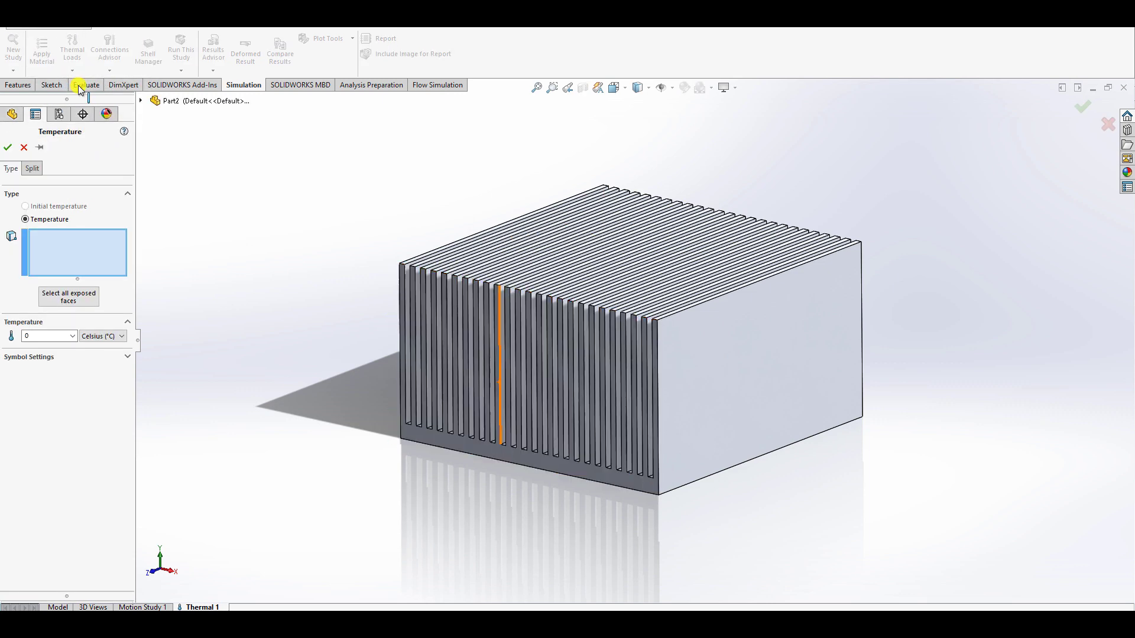
pyautogui.moveTo(500, 372)
pyautogui.mouseDown(button='middle')
pyautogui.moveTo(541, 261)
pyautogui.moveTo(520, 219)
pyautogui.mouseUp(button='middle')
pyautogui.click(538, 335)
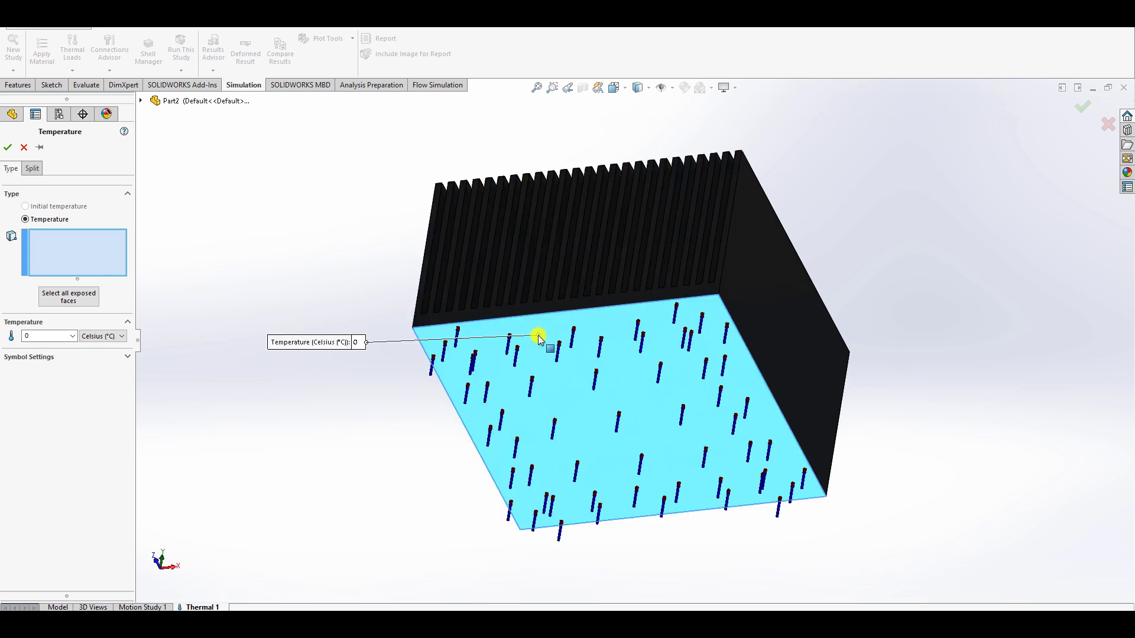
pyautogui.click(95, 337)
pyautogui.click(95, 337)
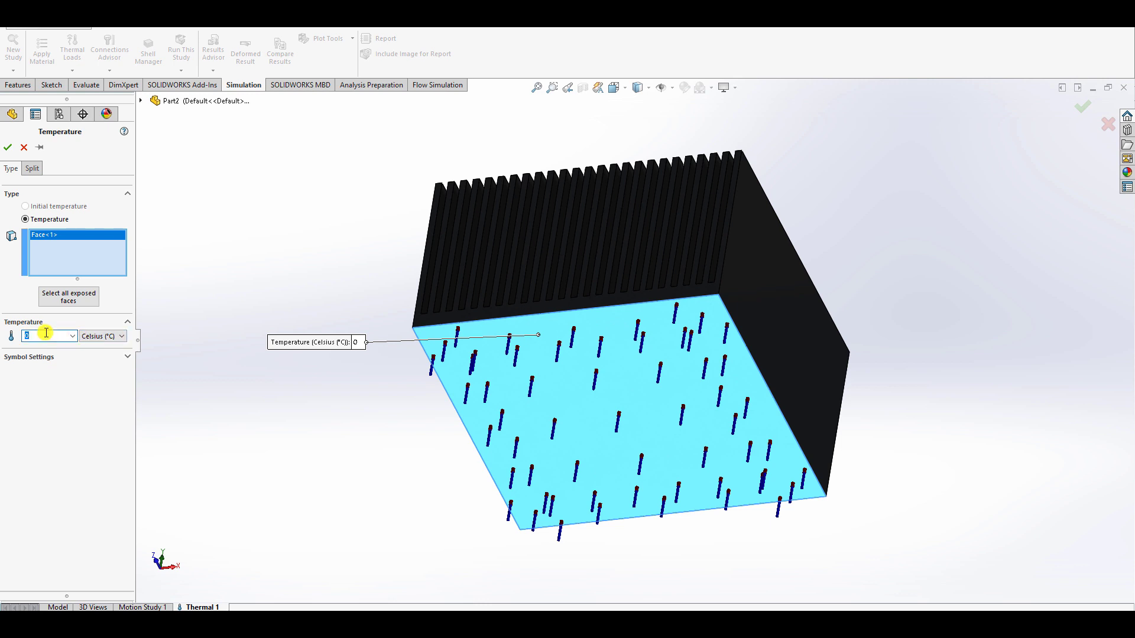
pyautogui.click(127, 355)
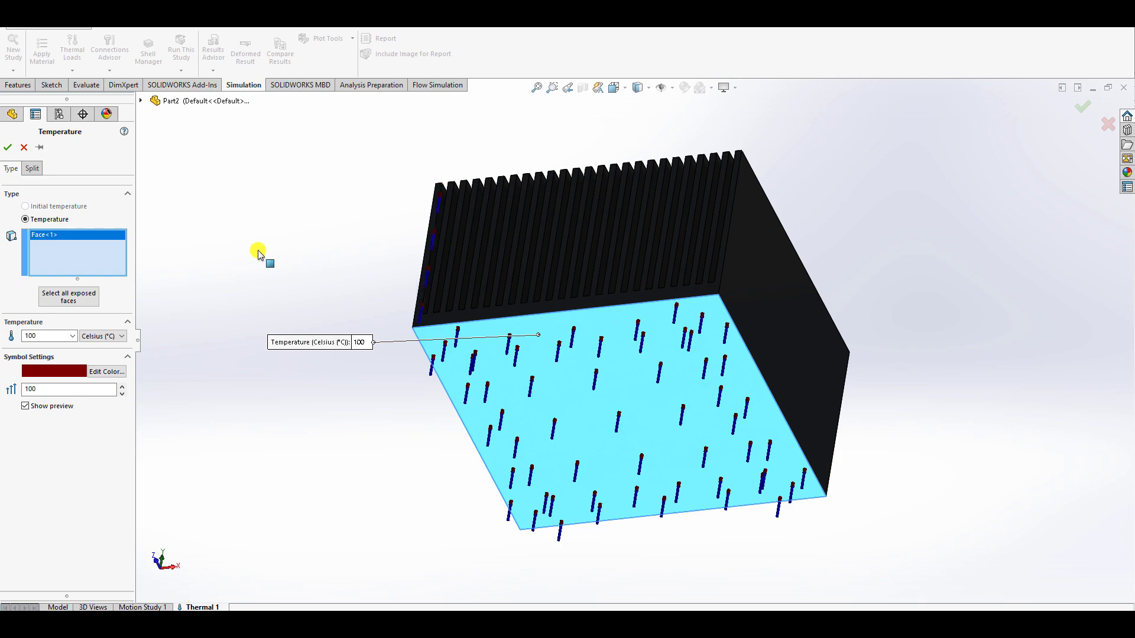
pyautogui.moveTo(258, 251); pyautogui.dragTo(296, 269, button='middle')
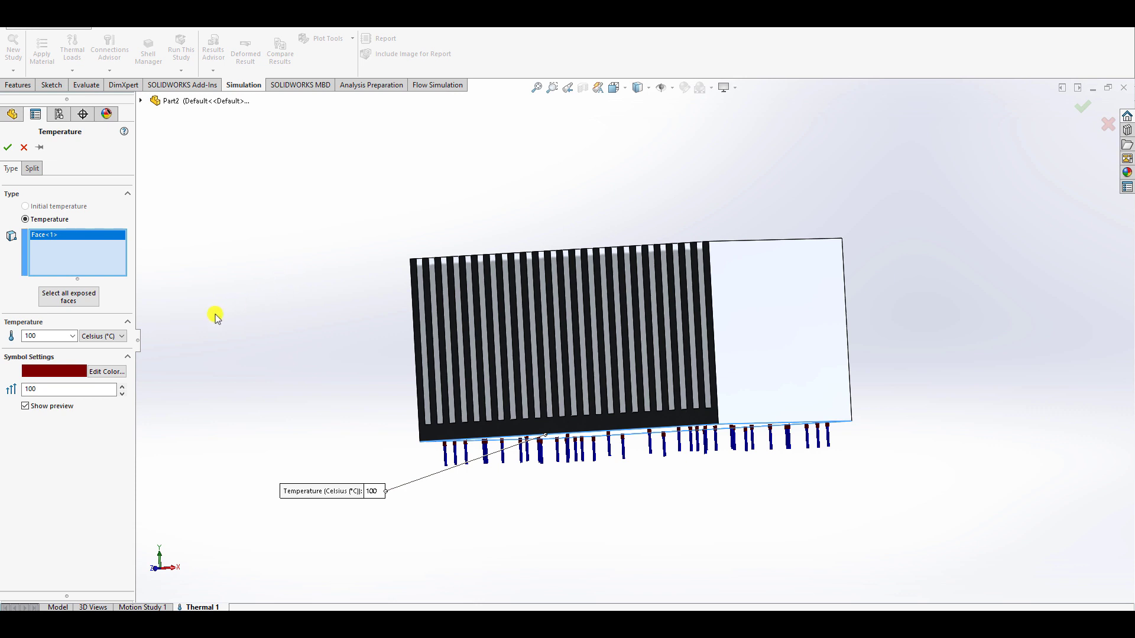
pyautogui.click(128, 357)
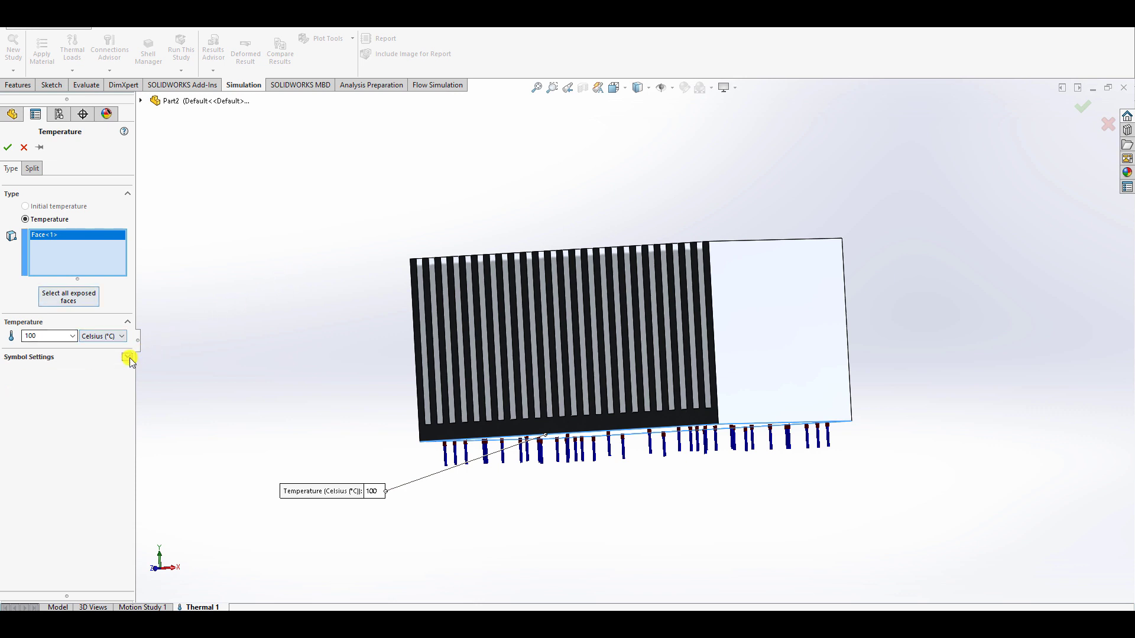
pyautogui.click(8, 148)
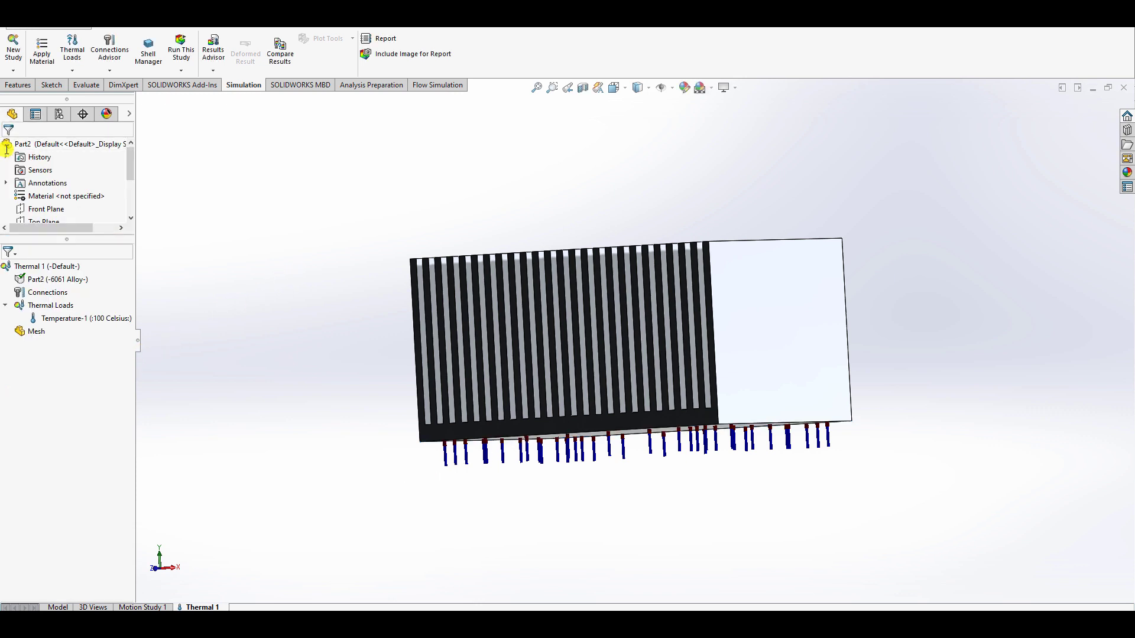
# - Start a convection load and select all exposed faces of the heat sink for it
pyautogui.click(73, 71)
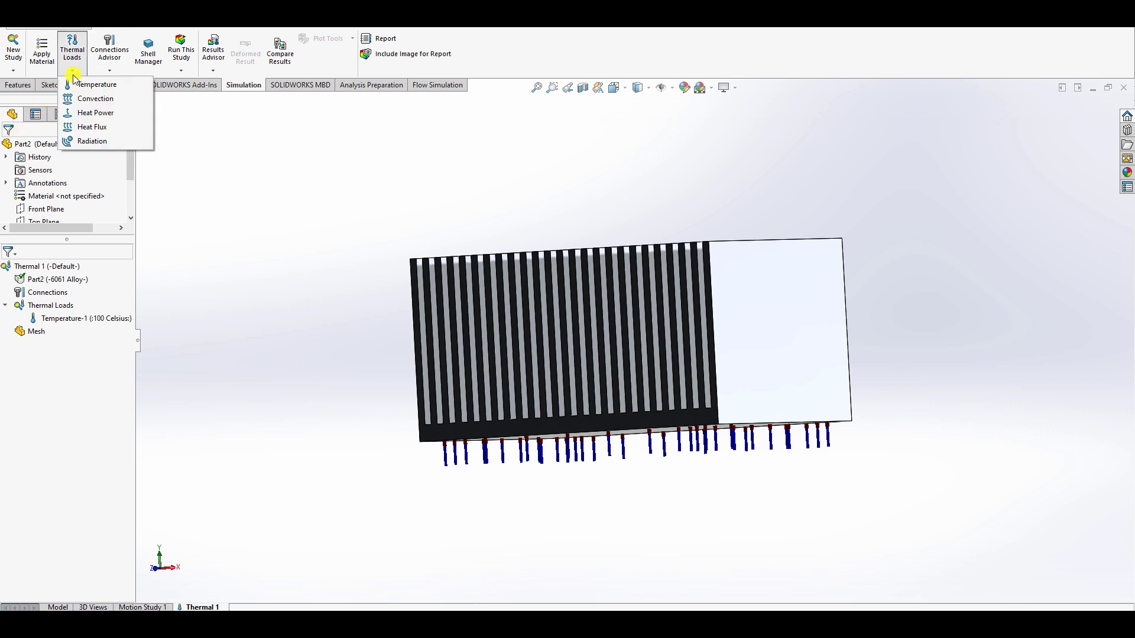
pyautogui.click(101, 101)
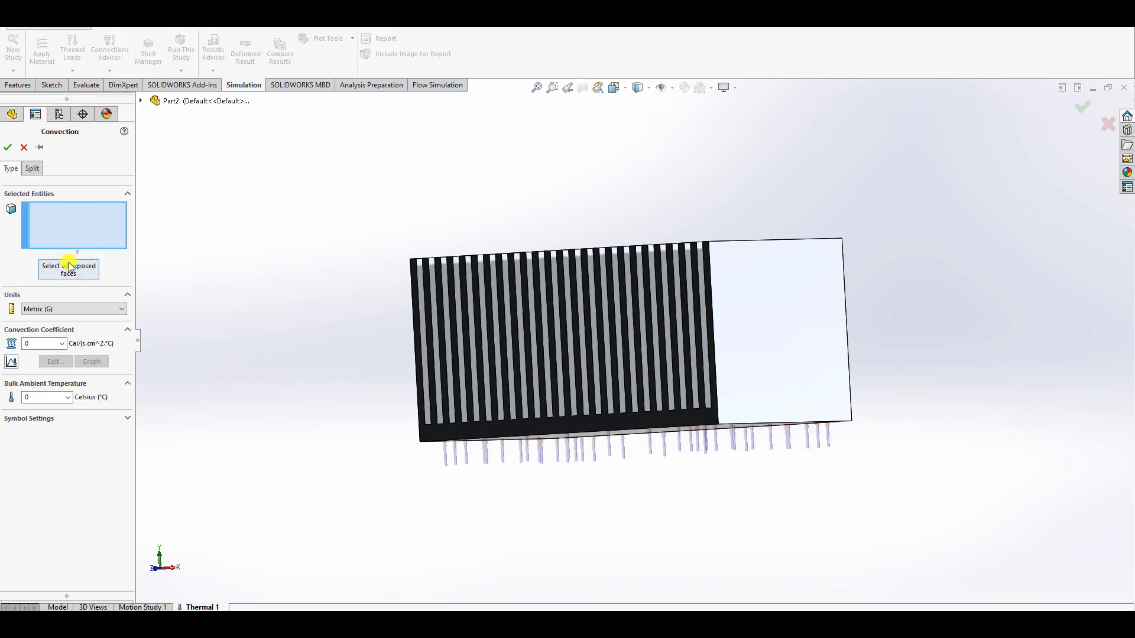
pyautogui.click(69, 267)
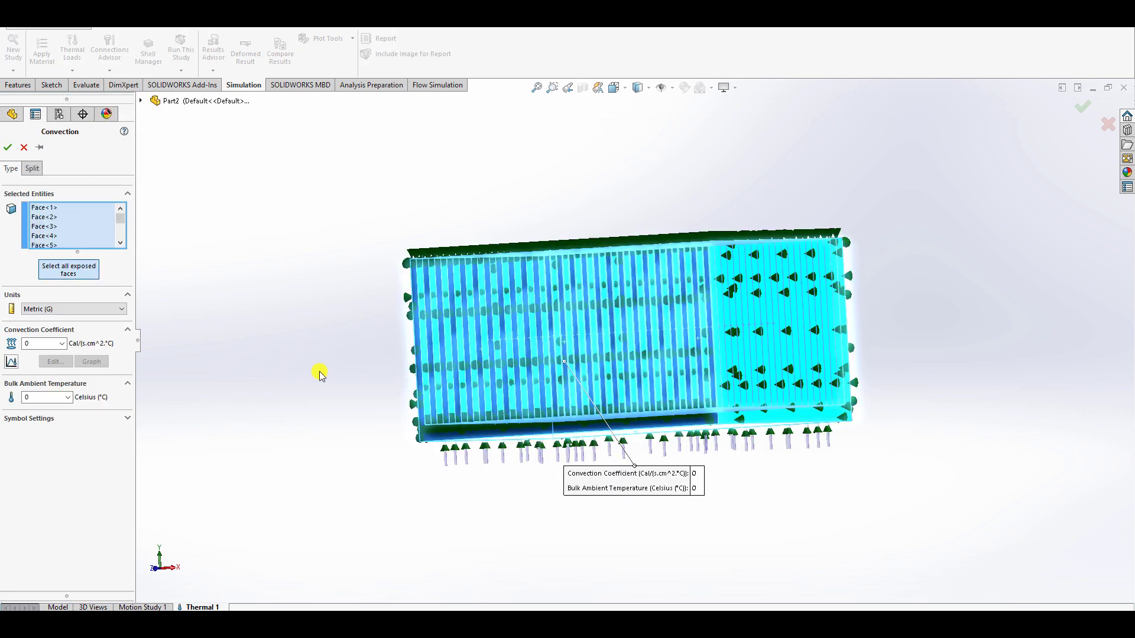
# - Remove the base plate's bottom face from the convection selection and add it back again
pyautogui.moveTo(320, 372); pyautogui.dragTo(477, 388, button='middle')
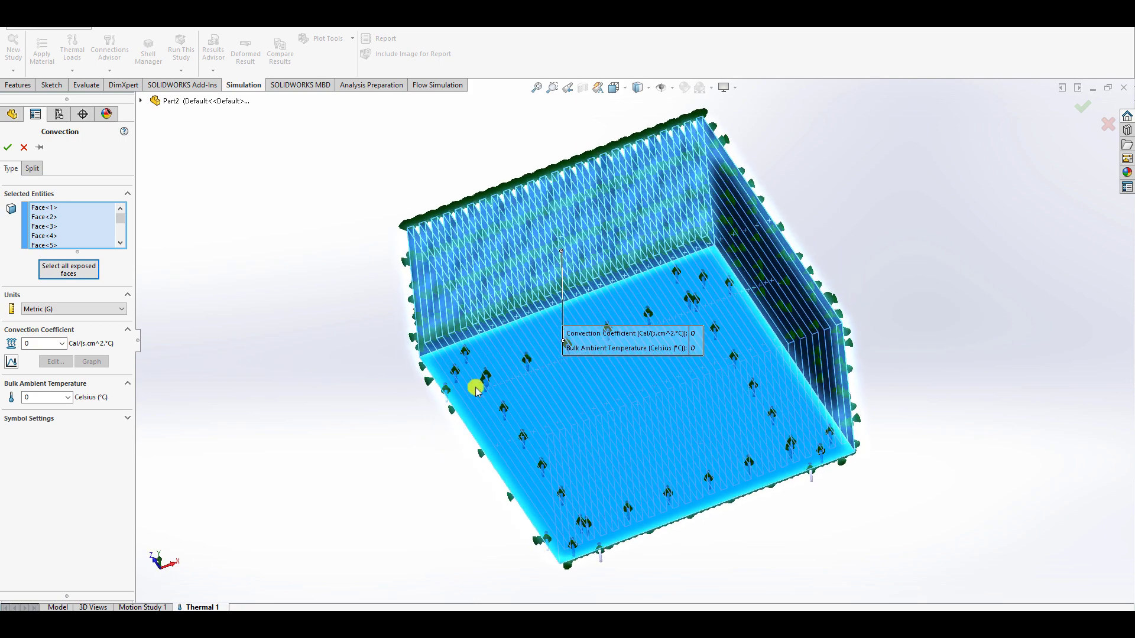
pyautogui.click(570, 401)
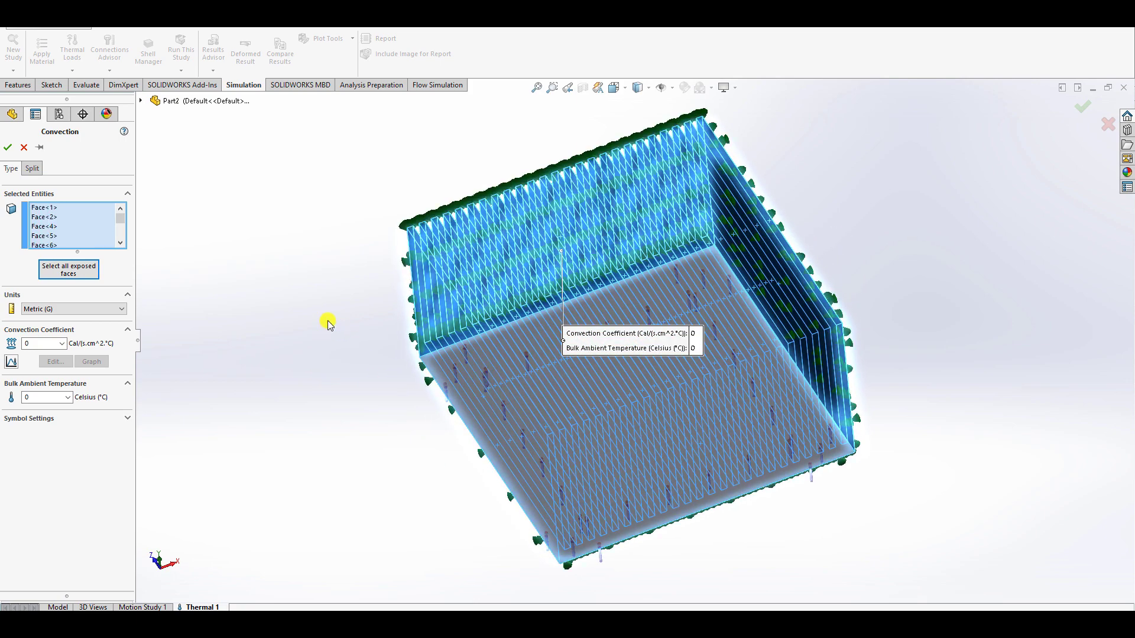
pyautogui.moveTo(327, 320); pyautogui.dragTo(284, 314, button='middle')
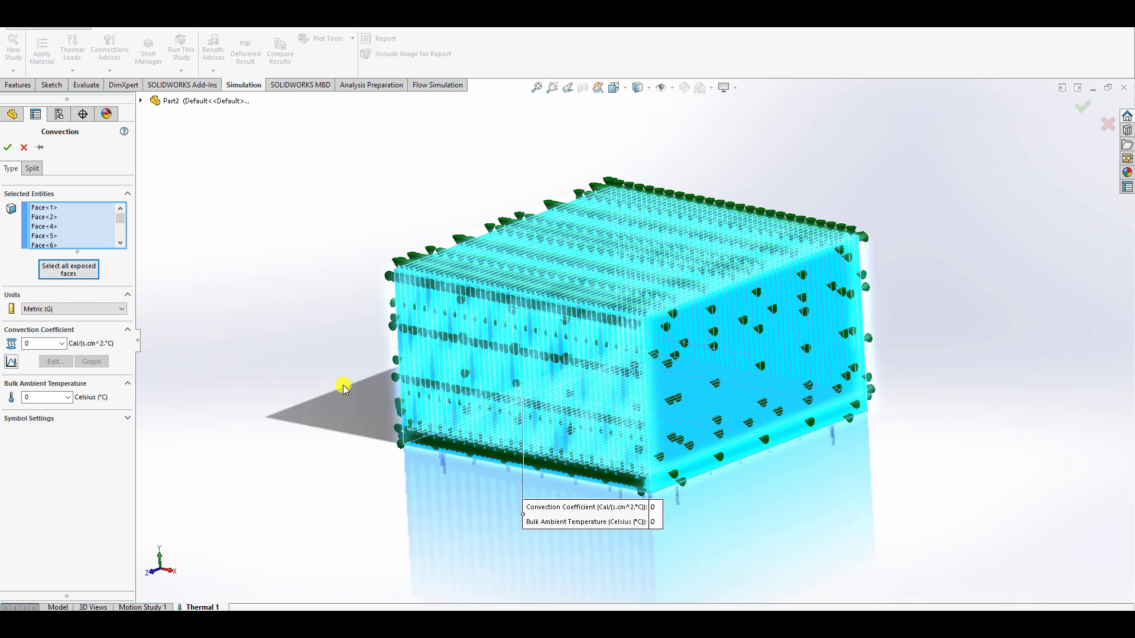
pyautogui.moveTo(343, 384); pyautogui.dragTo(509, 449, button='middle')
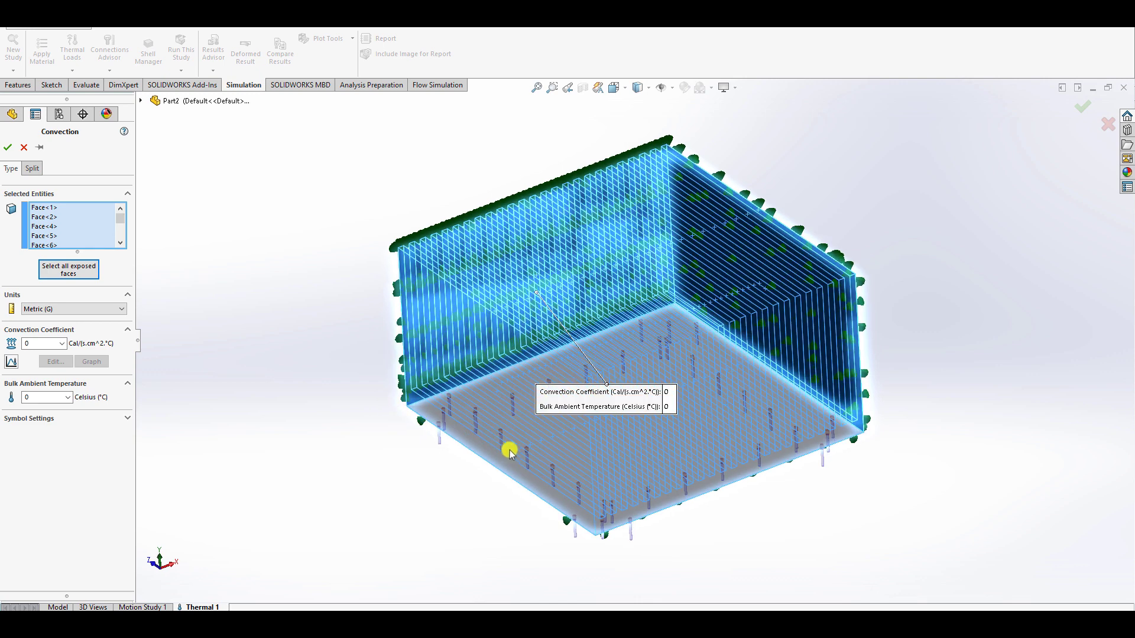
pyautogui.click(520, 457)
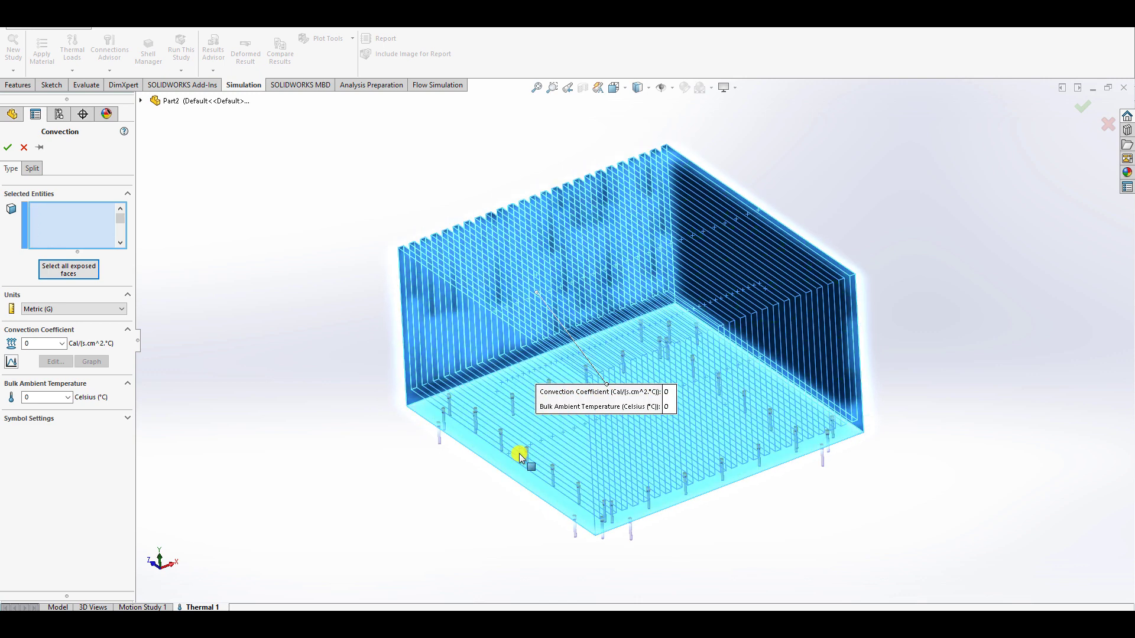
pyautogui.moveTo(519, 456); pyautogui.dragTo(495, 449, button='middle')
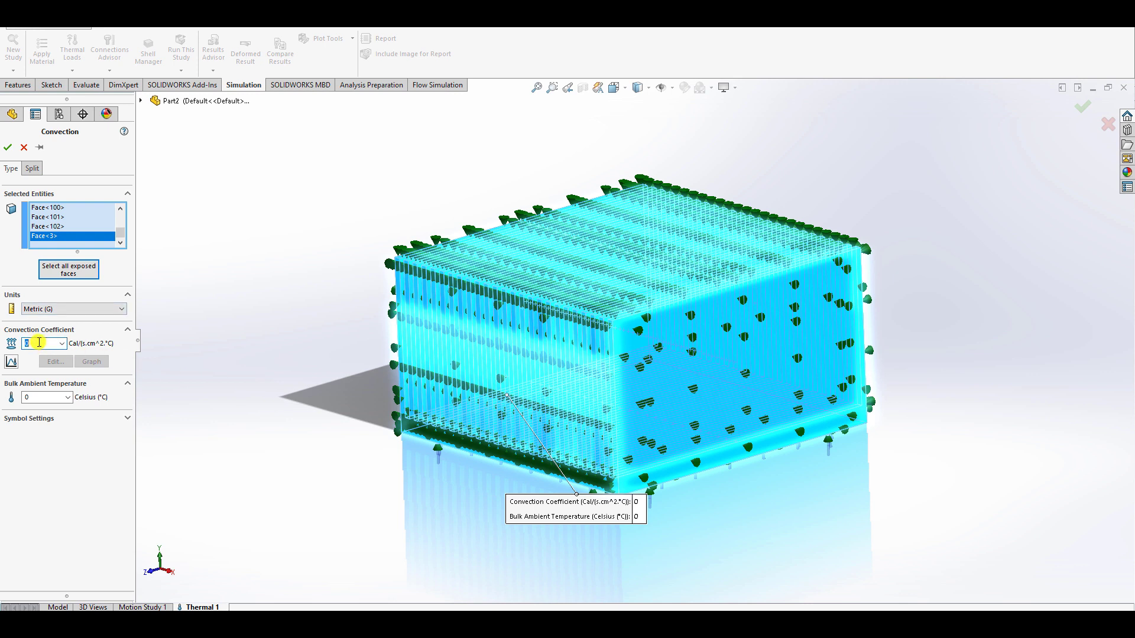
# - Set the convection coefficient to 1000 Cal/(s.cm^2.°C)
pyautogui.write('000')
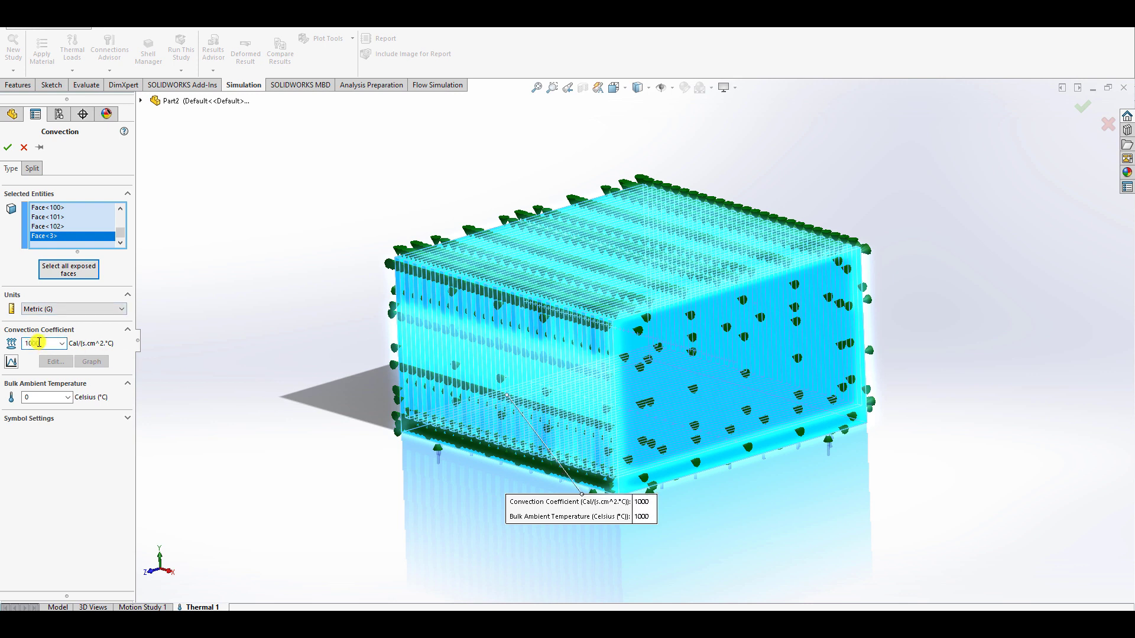
pyautogui.press('BackSpace')
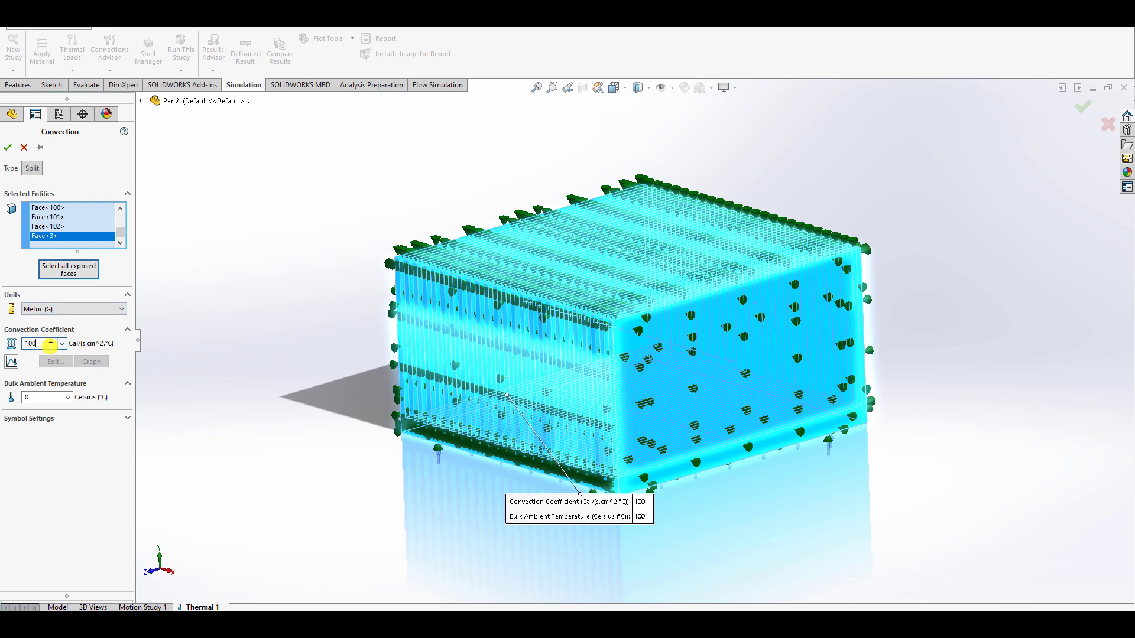
pyautogui.doubleClick(53, 343)
pyautogui.write('0')
# - Switch the convection load's units to SI
pyautogui.click(80, 309)
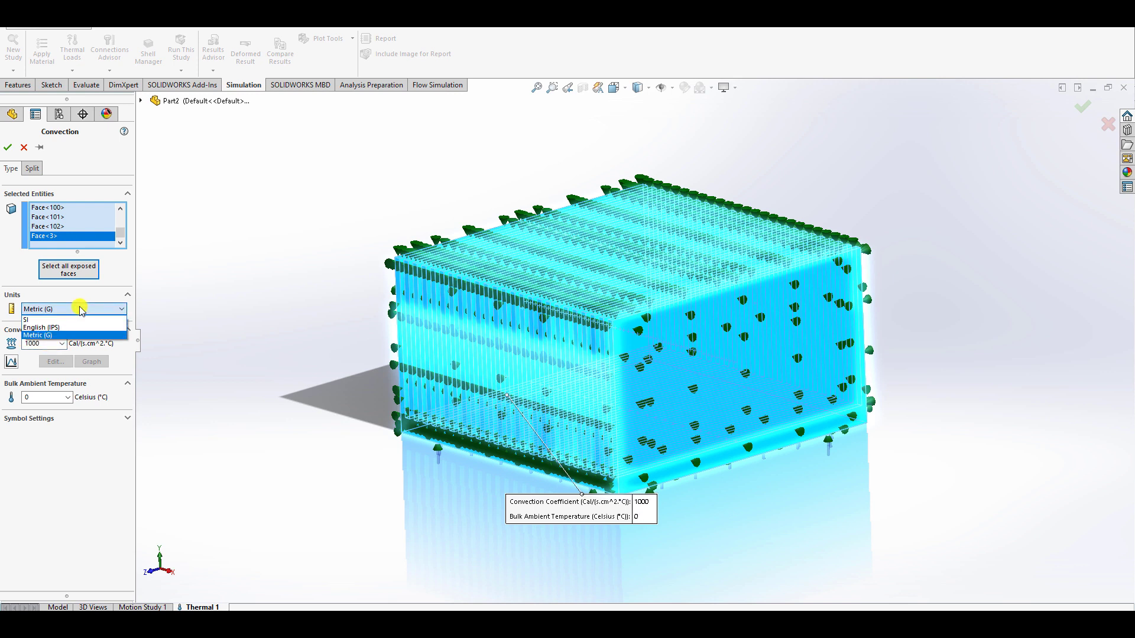
pyautogui.press('Down')
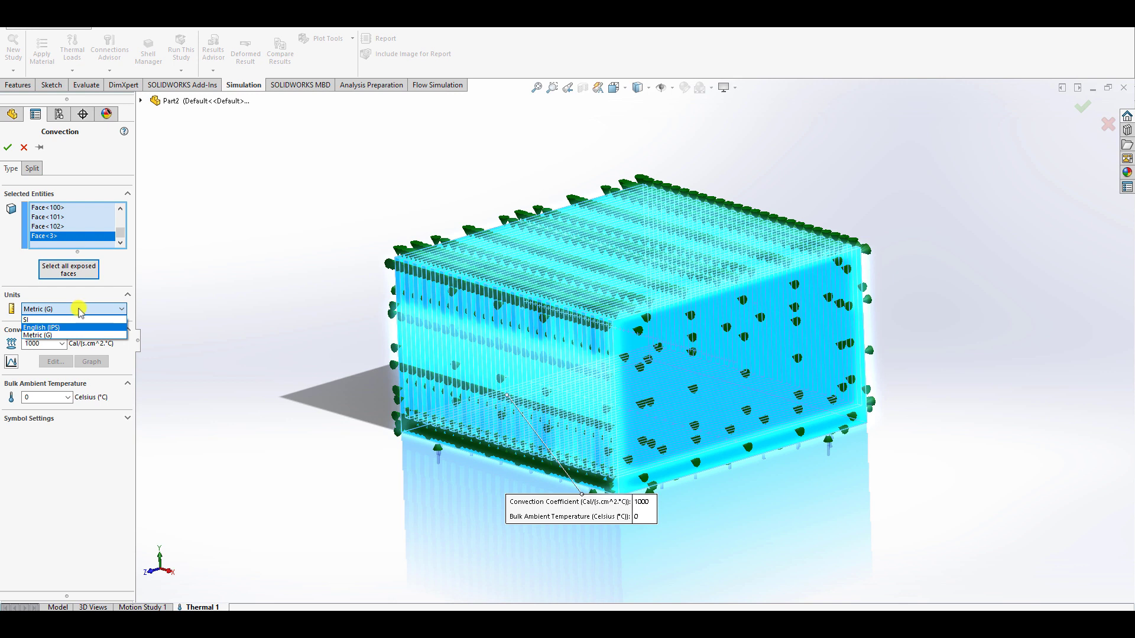
pyautogui.click(78, 313)
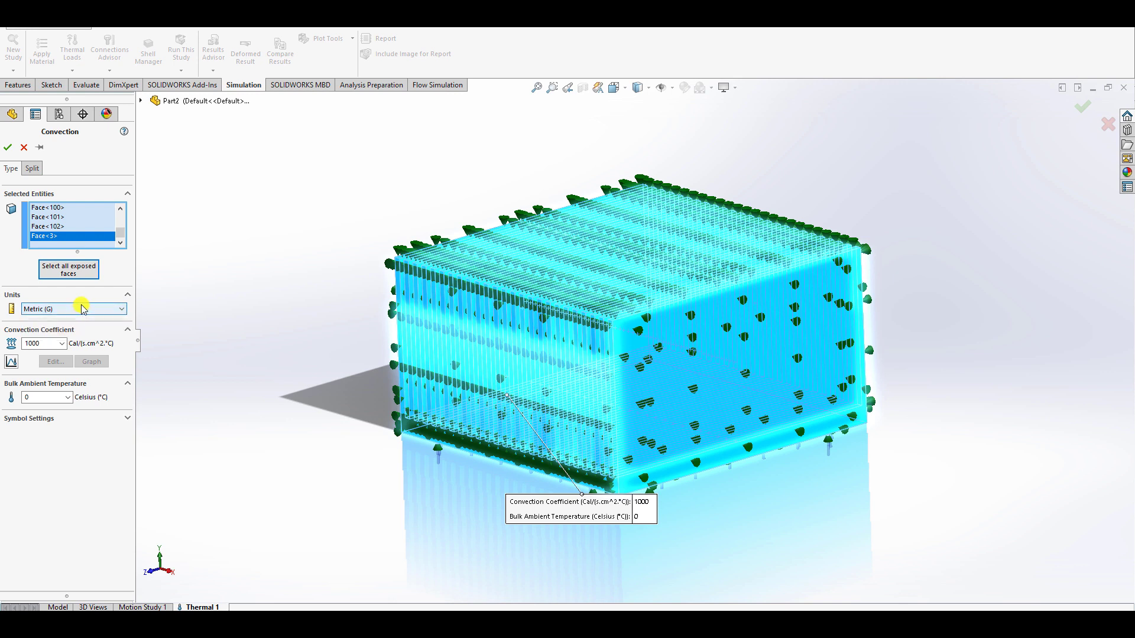
pyautogui.click(81, 308)
pyautogui.click(72, 320)
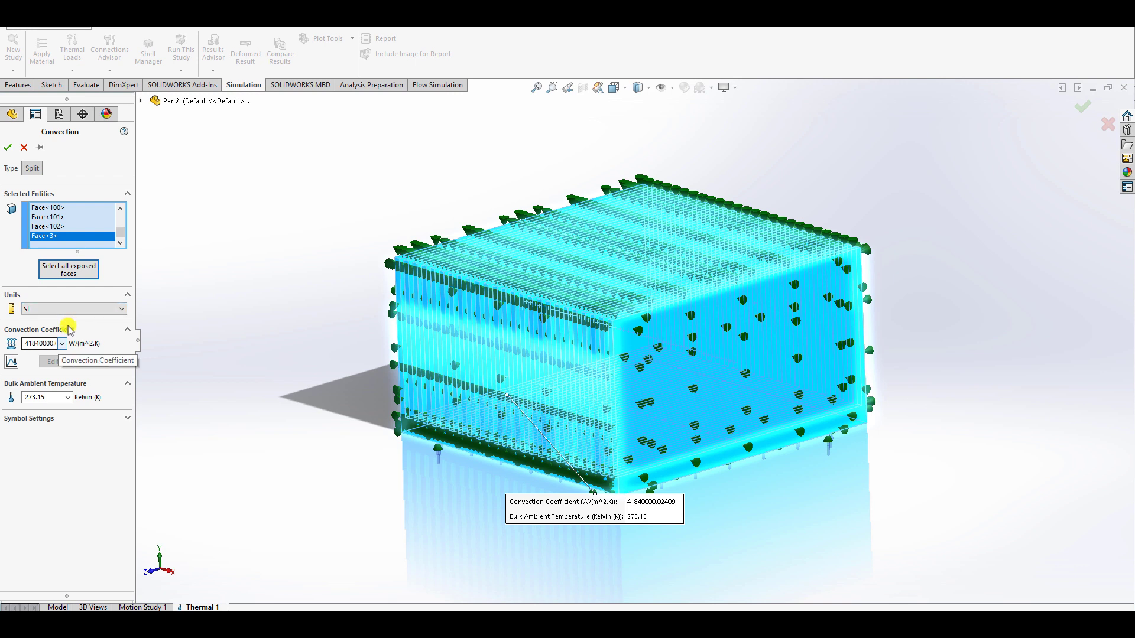
# - Check the convection load in Metric (G) units, return it to SI and set the convection coefficient to 1000 W/(m^2.K)
pyautogui.doubleClick(55, 343)
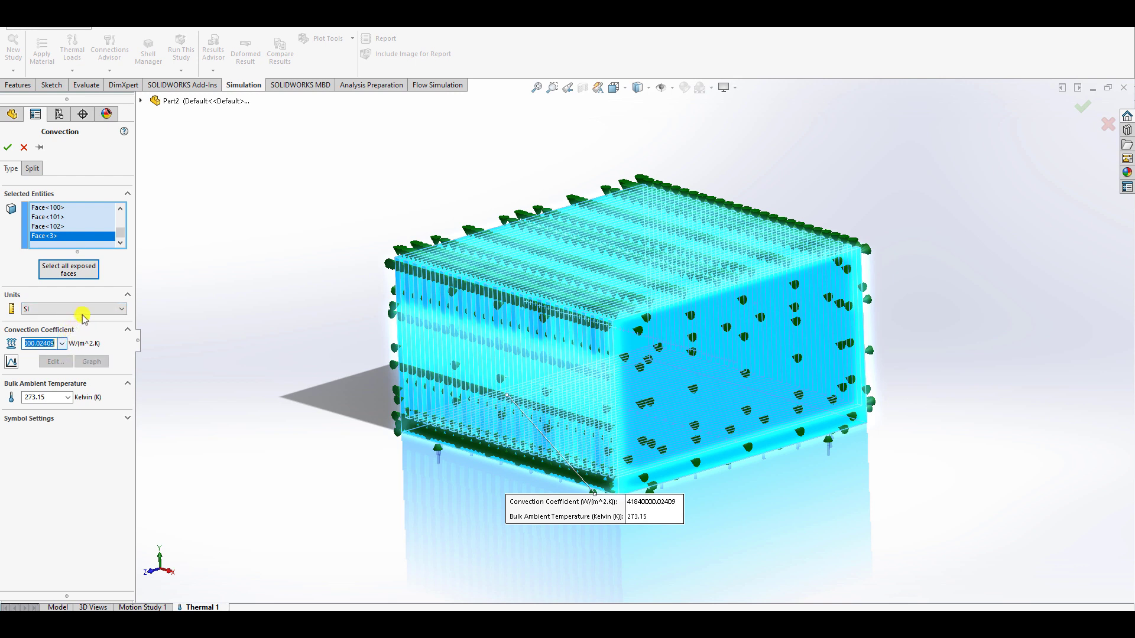
pyautogui.click(83, 318)
pyautogui.click(82, 335)
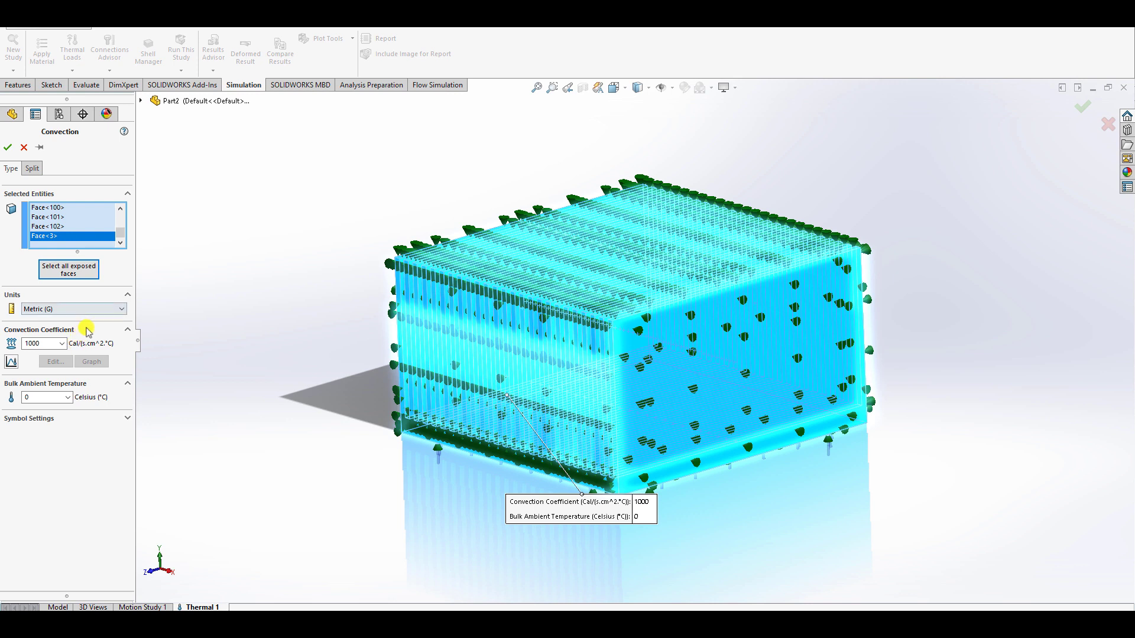
pyautogui.click(100, 308)
pyautogui.click(97, 319)
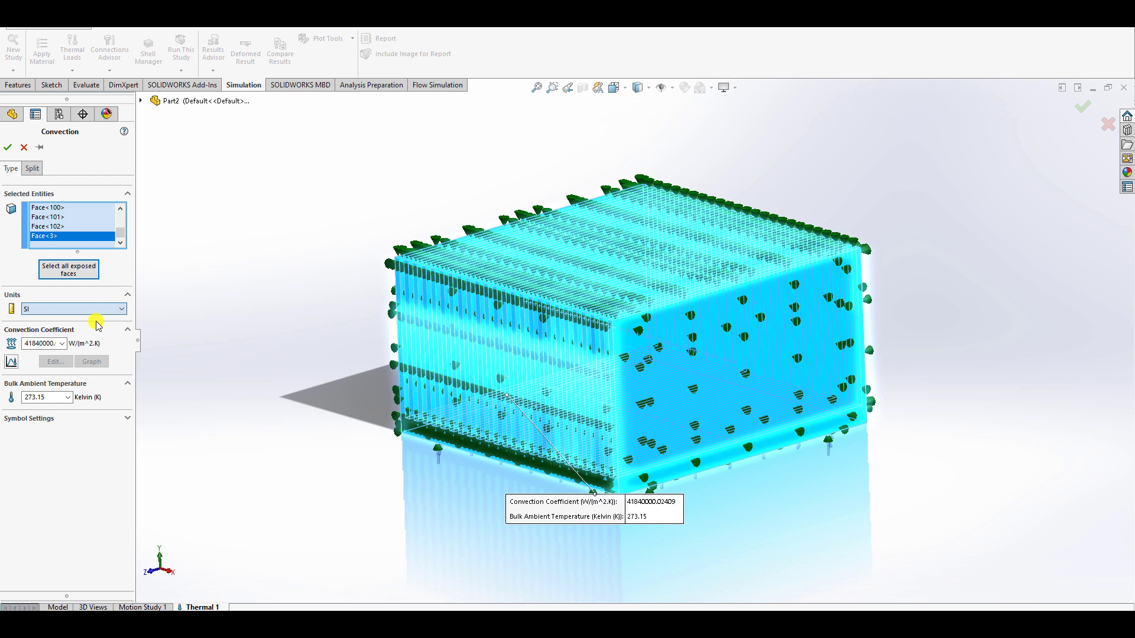
pyautogui.doubleClick(53, 344)
pyautogui.write('1000')
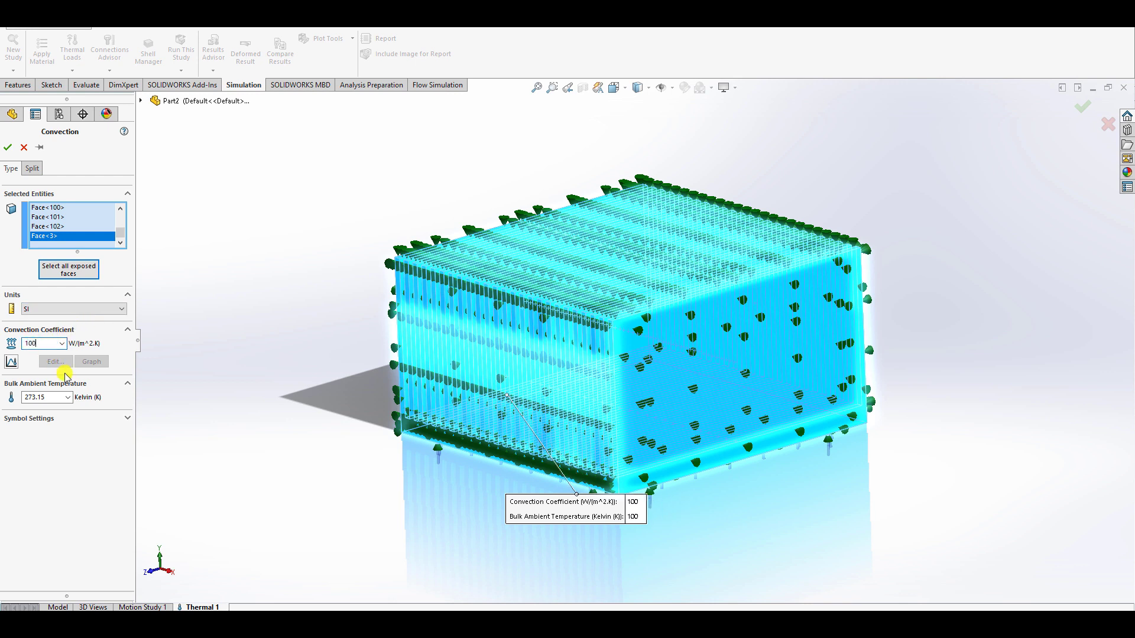
# - Switch the convection load's units to Metric (G) and back to SI
pyautogui.click(89, 309)
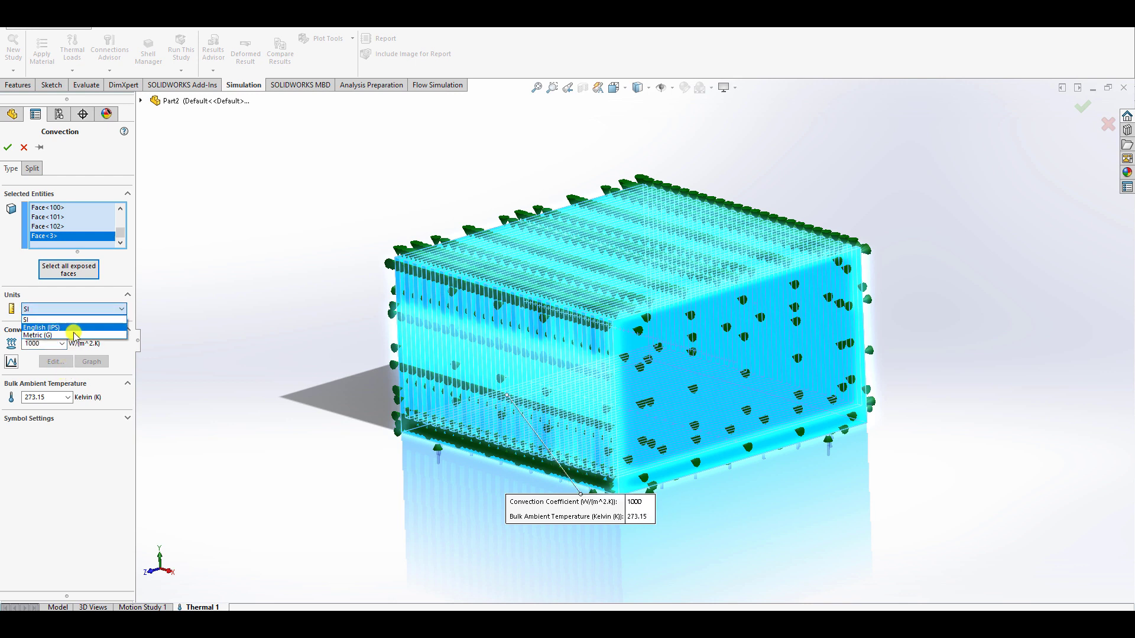
pyautogui.click(76, 335)
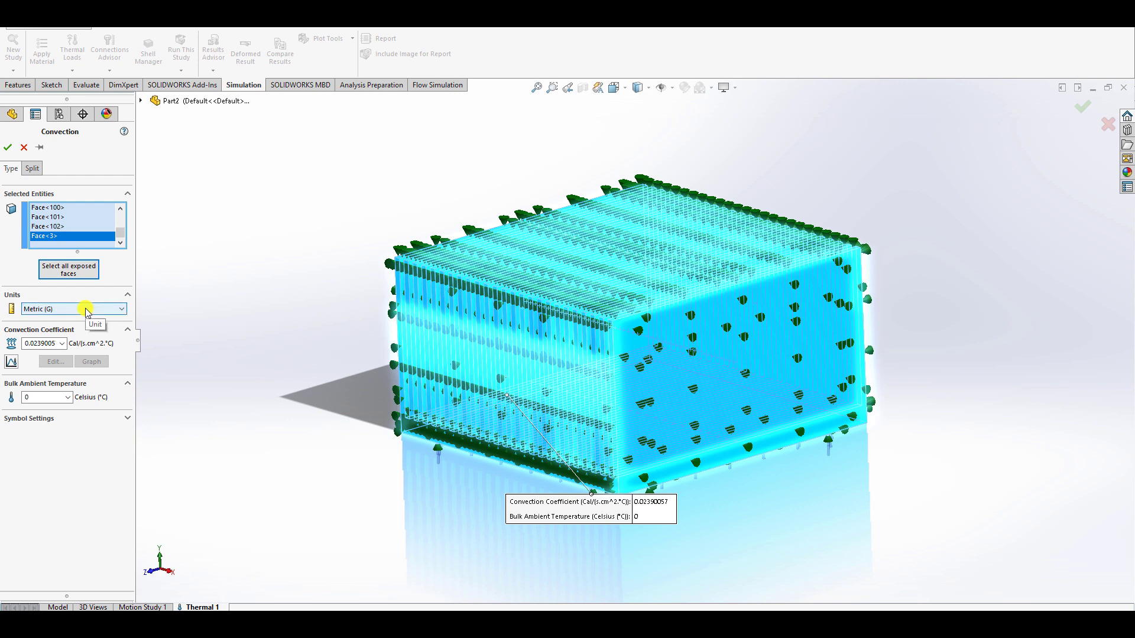
pyautogui.click(86, 310)
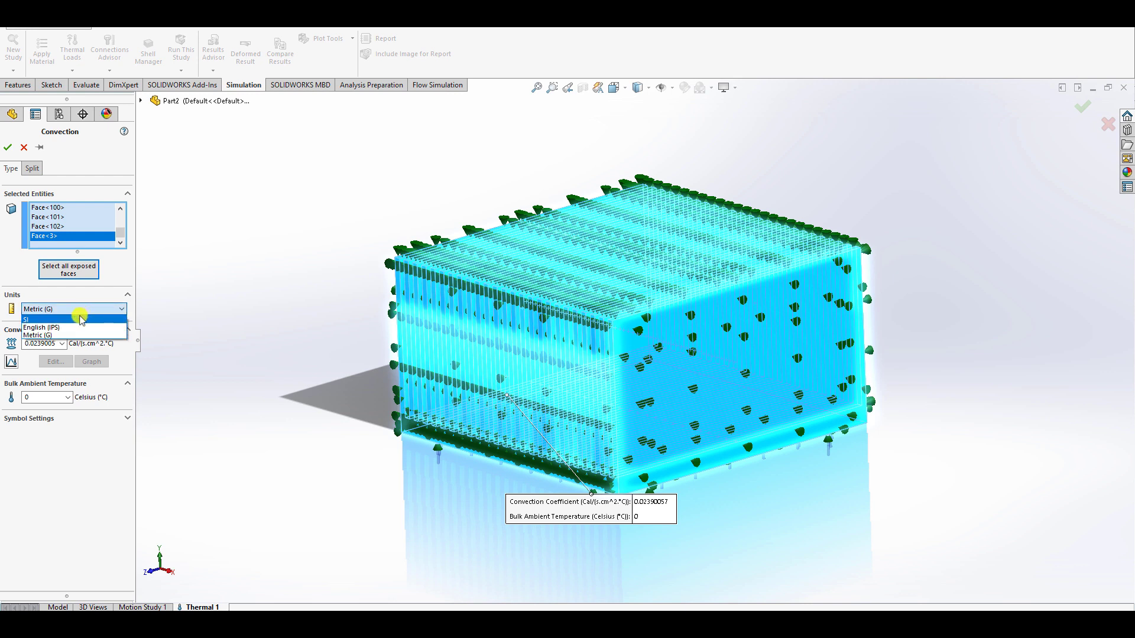
pyautogui.click(81, 319)
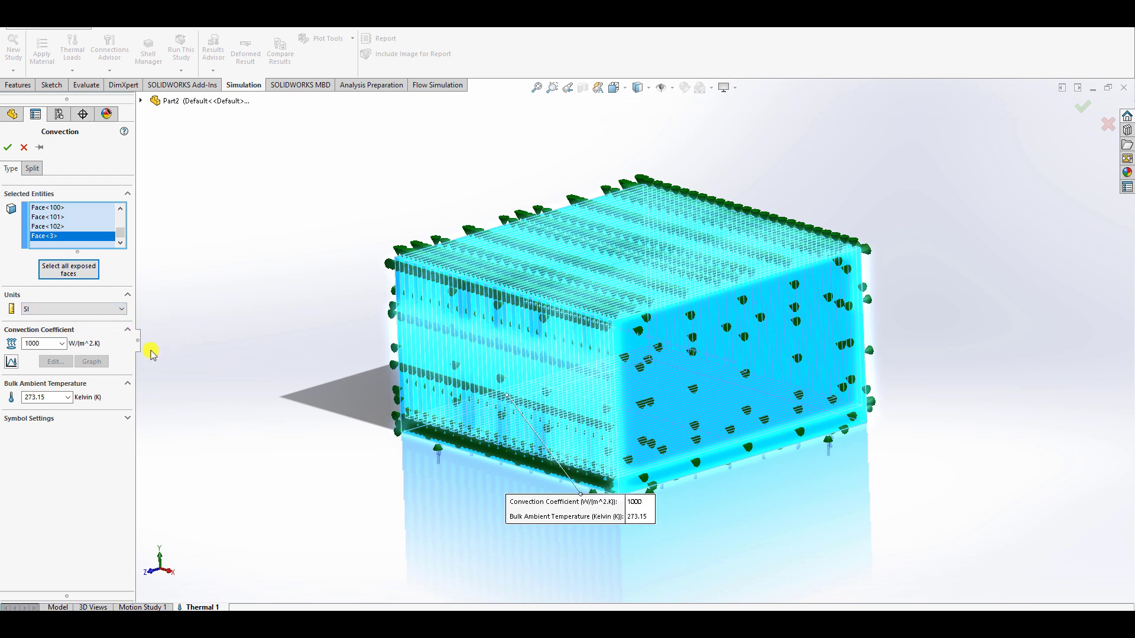
# - Set the bulk ambient temperature to 298.15 K and apply the convection load
pyautogui.doubleClick(50, 395)
pyautogui.click(61, 397)
pyautogui.write('+25')
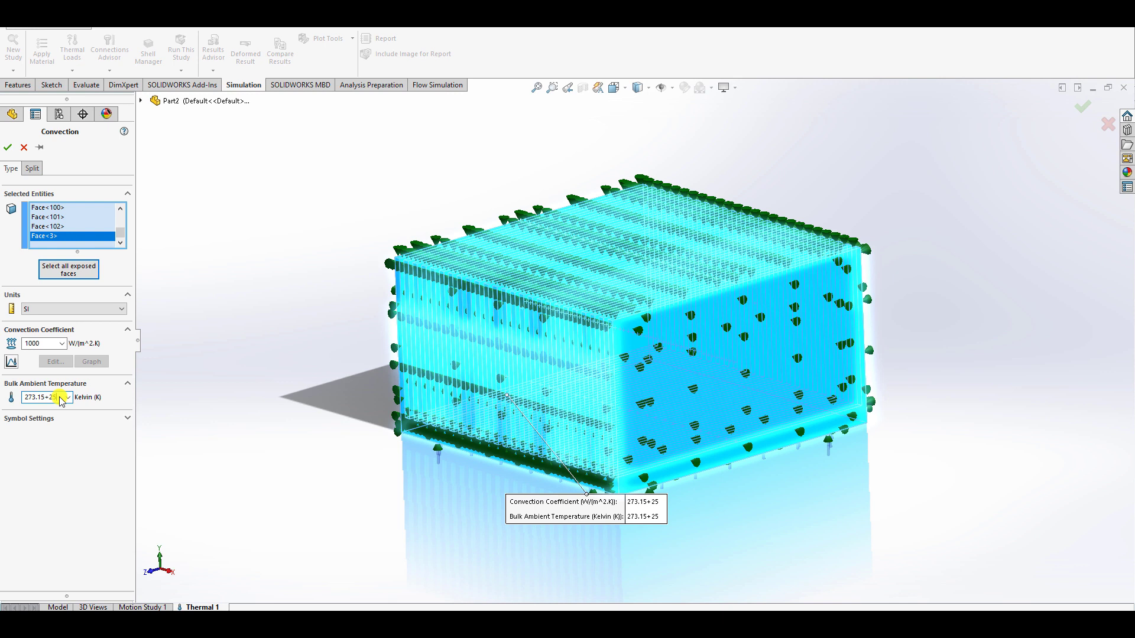
pyautogui.press('Return')
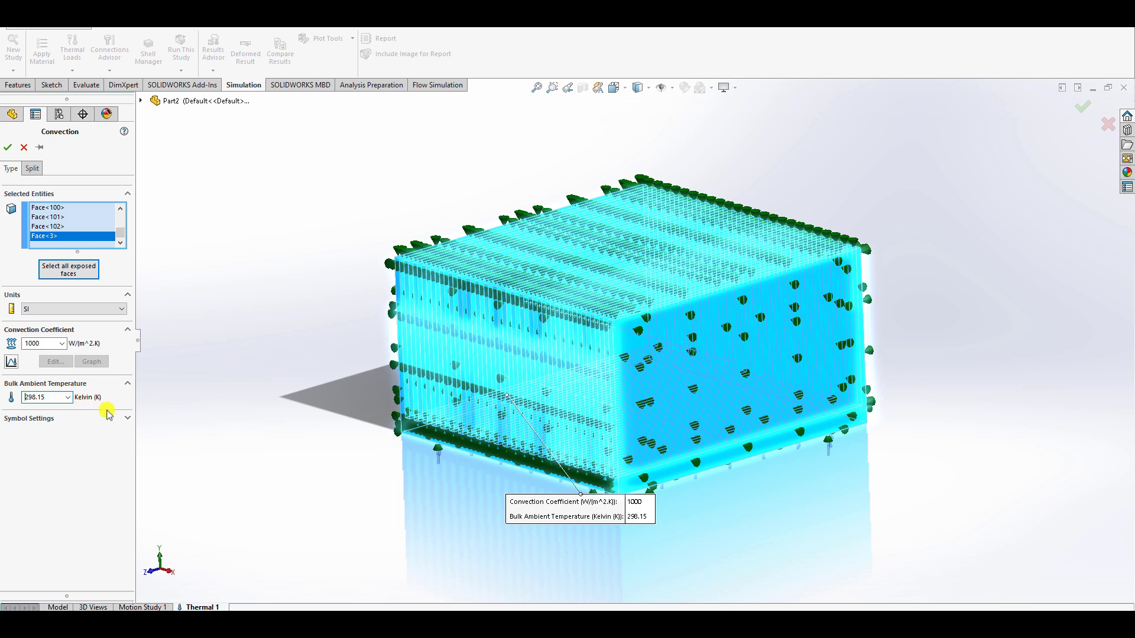
pyautogui.click(128, 417)
pyautogui.click(127, 418)
pyautogui.click(12, 147)
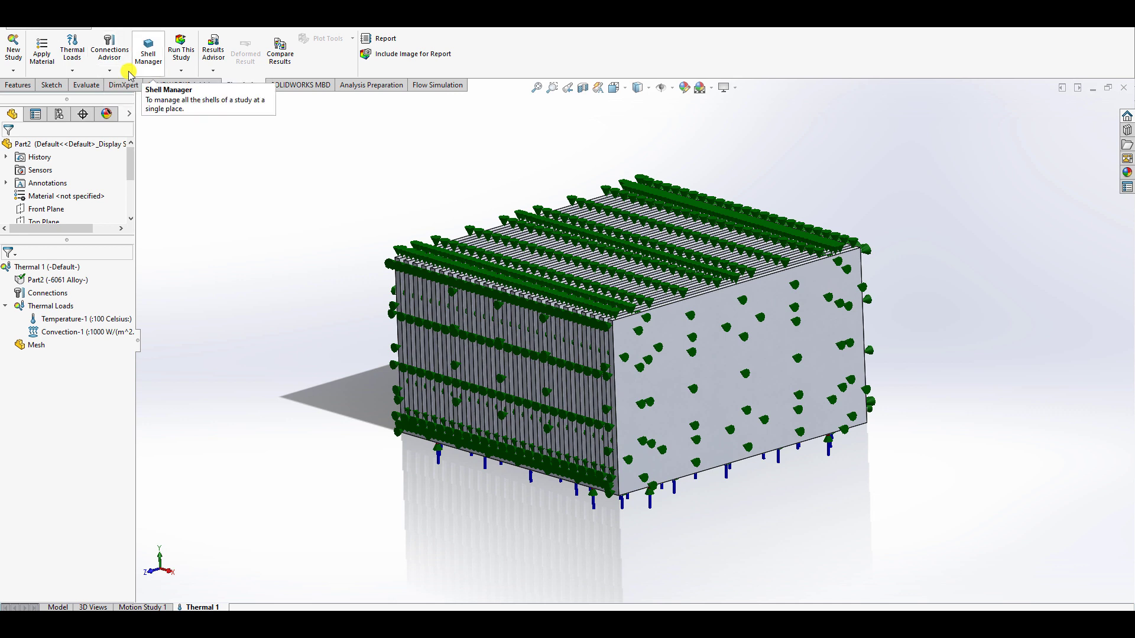
# - Create a standard mesh on the heat sink with a 10 mm element size and 0.50 mm tolerance
pyautogui.click(39, 348)
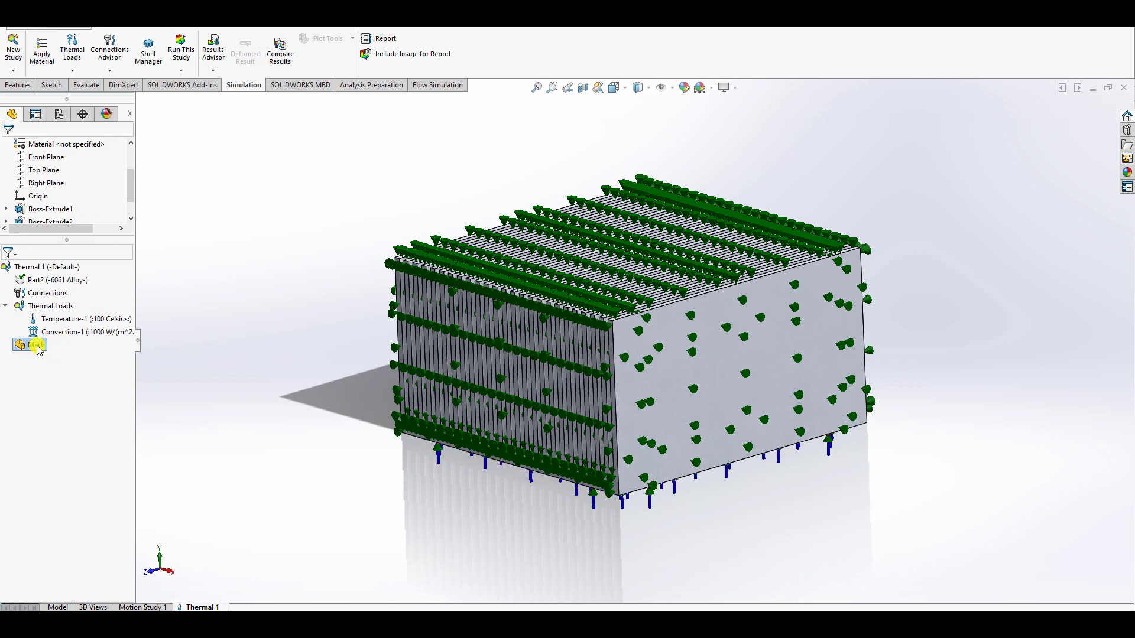
pyautogui.rightClick(38, 349)
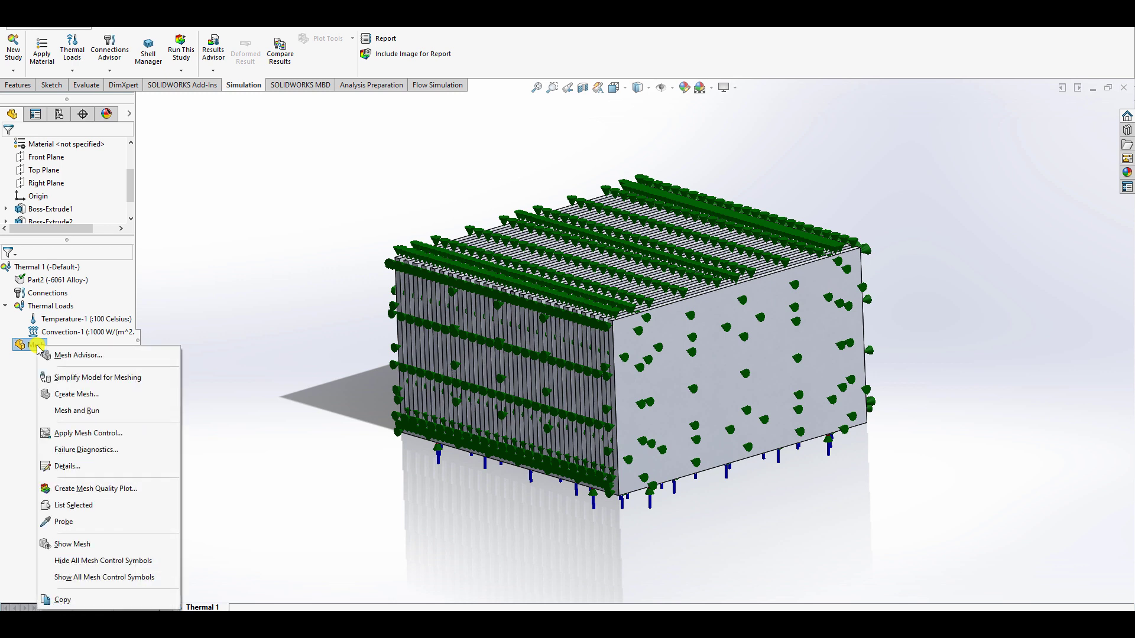
pyautogui.click(66, 396)
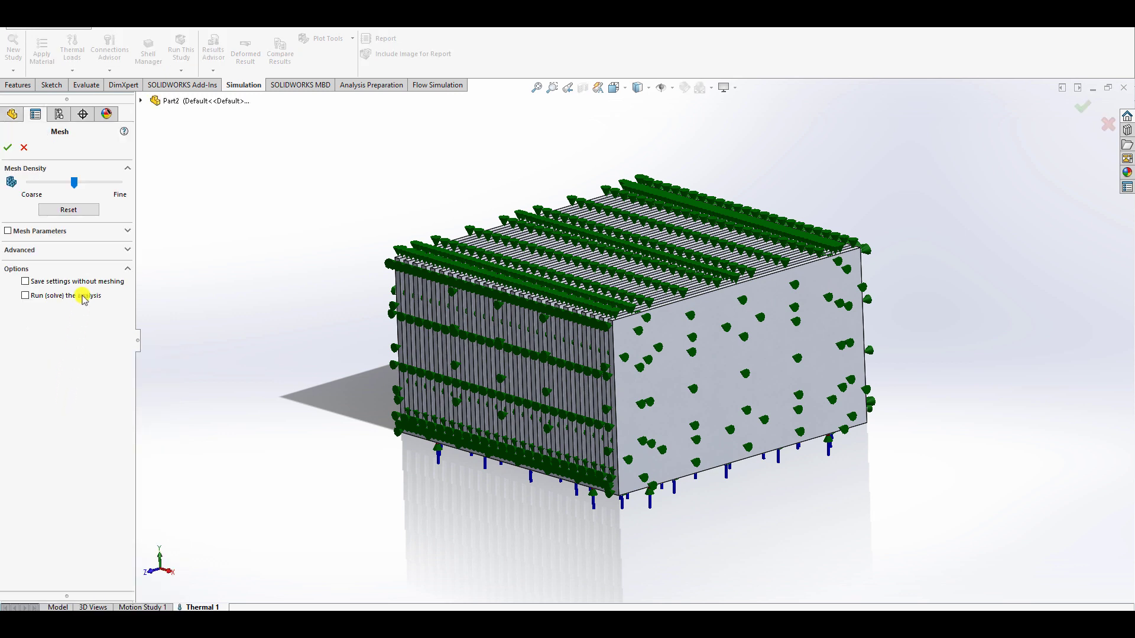
pyautogui.click(90, 231)
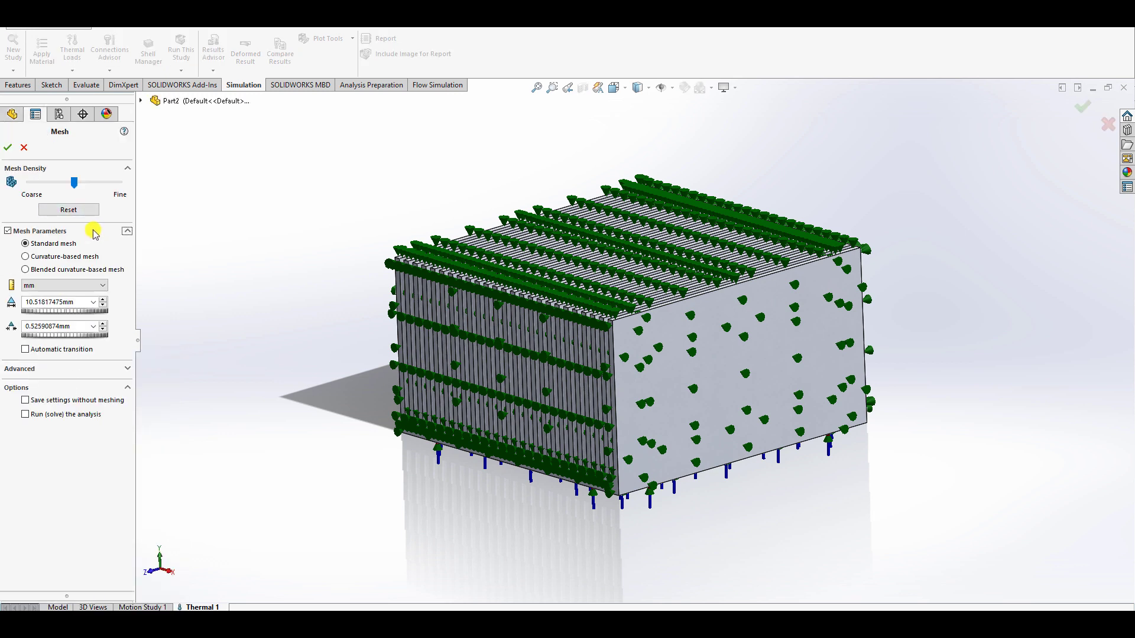
pyautogui.click(77, 298)
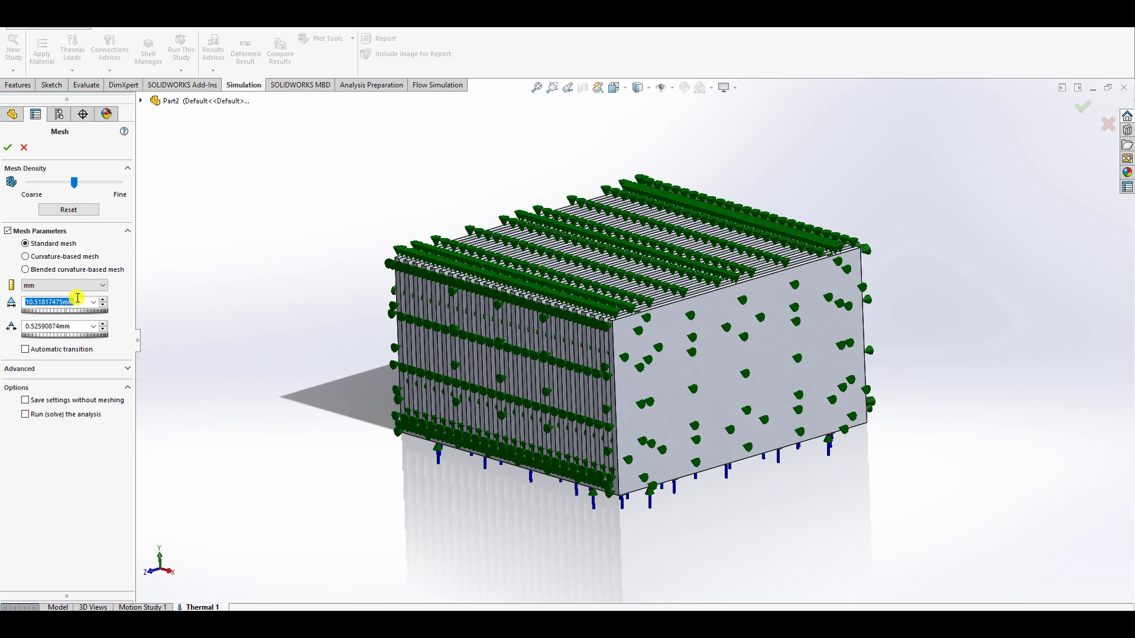
pyautogui.write('10.00mm')
pyautogui.click(64, 326)
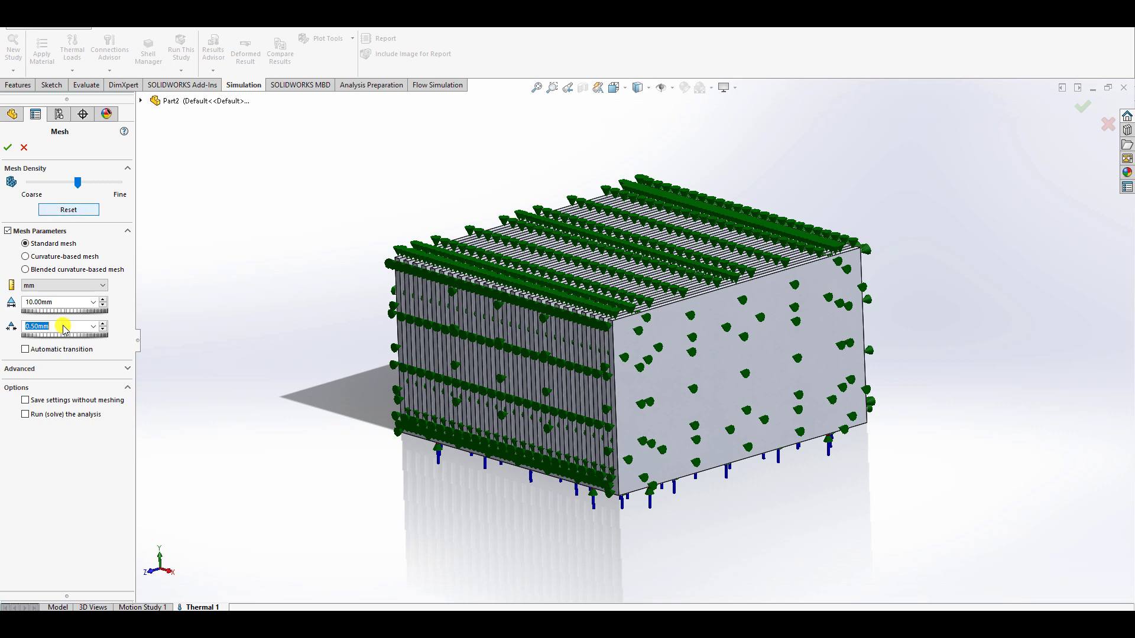
pyautogui.click(7, 147)
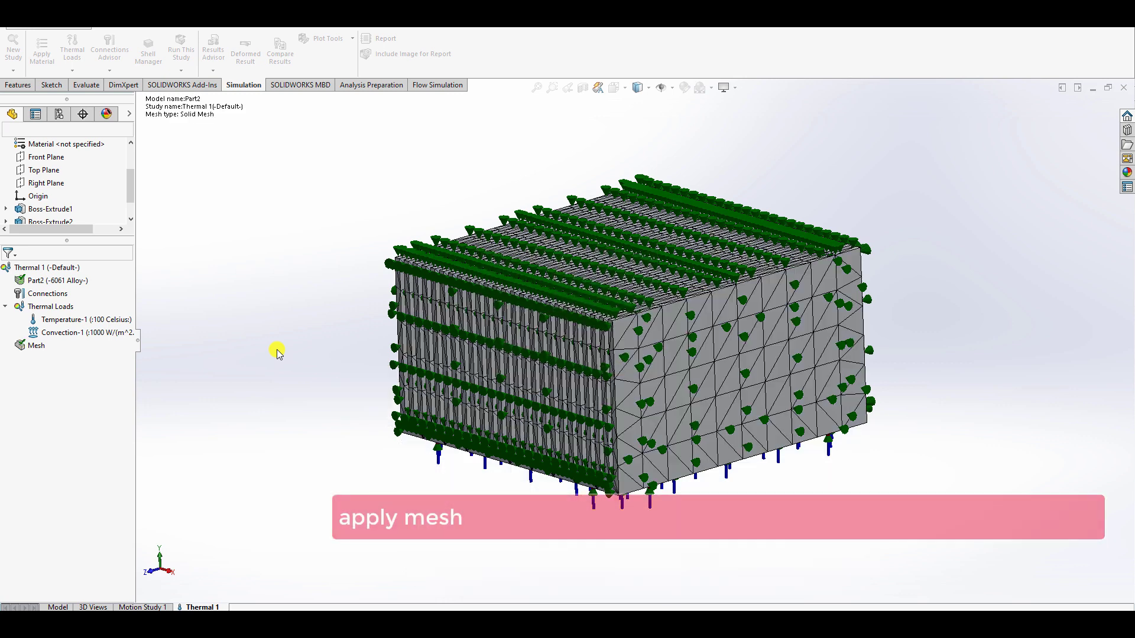
pyautogui.moveTo(278, 353); pyautogui.dragTo(611, 347, button='middle')
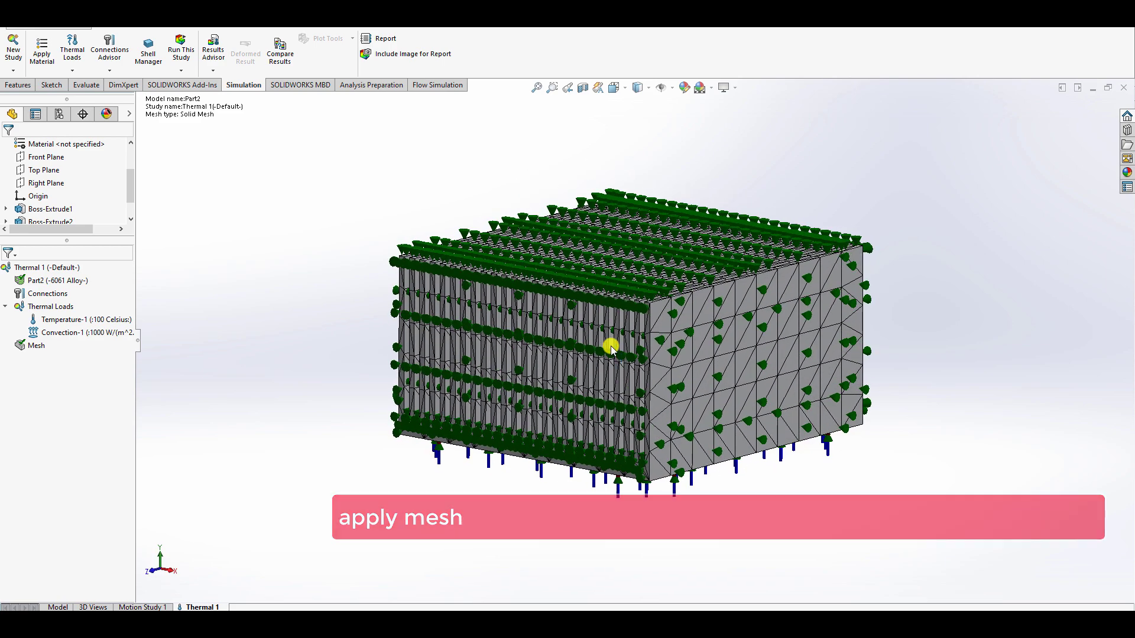
# - Start a mesh control for the existing mesh and set its element size to 2 mm
pyautogui.rightClick(41, 348)
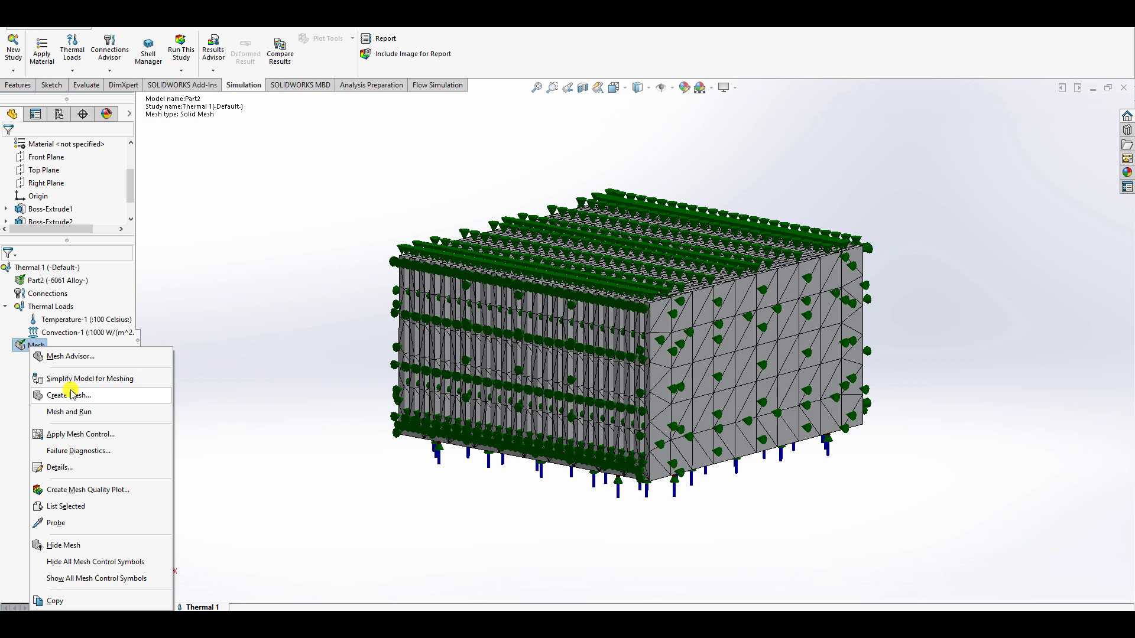
pyautogui.click(70, 435)
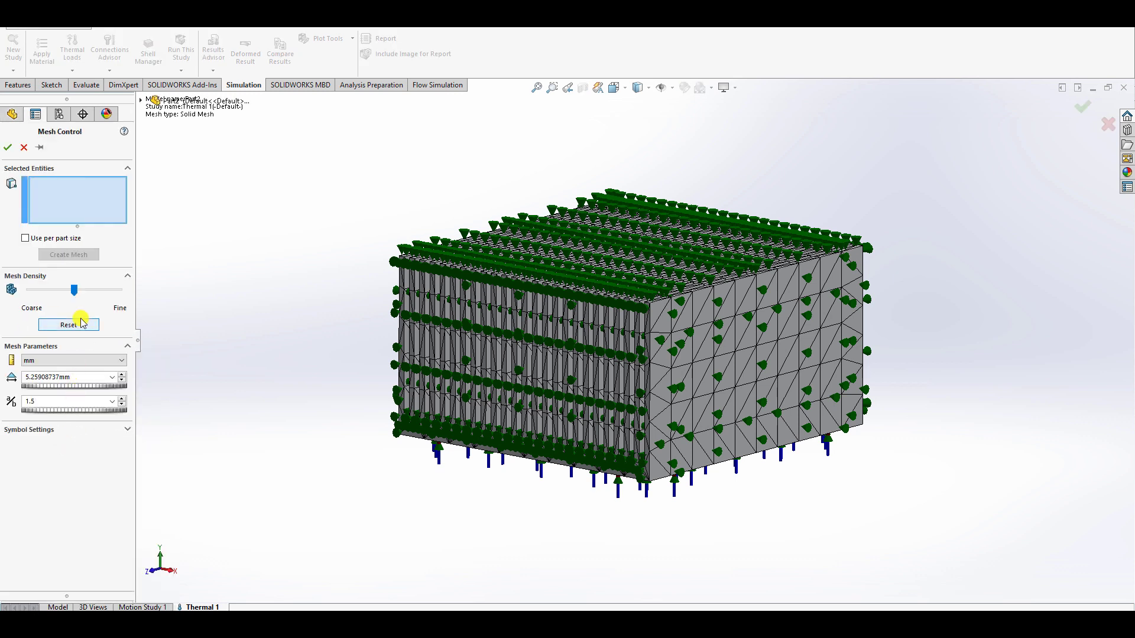
pyautogui.doubleClick(93, 379)
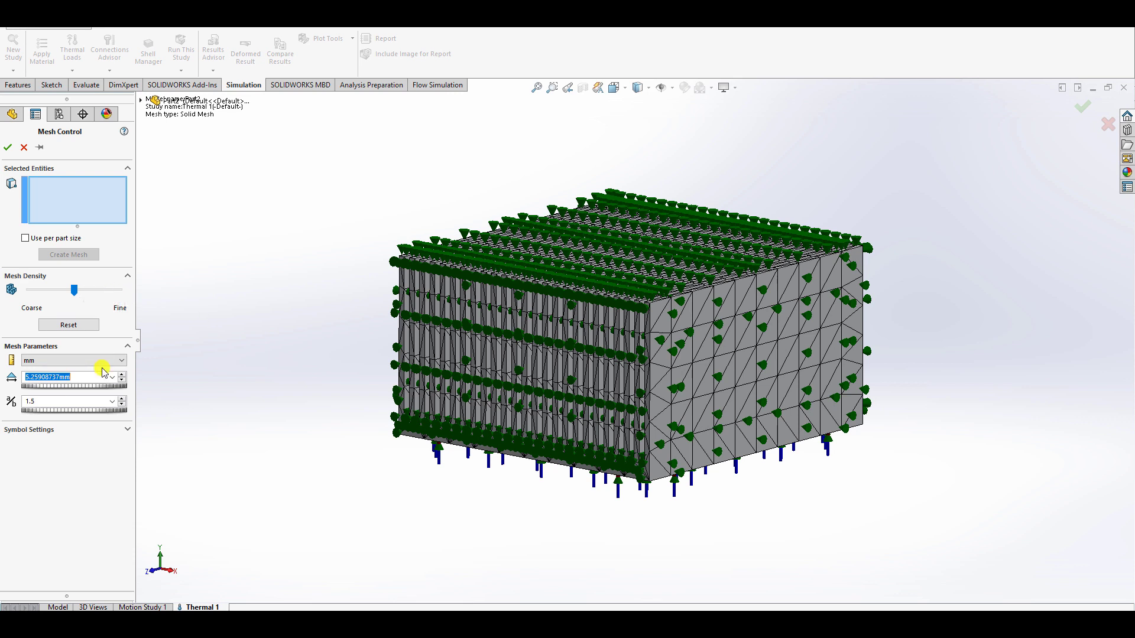
pyautogui.write('2.00mm')
# - Reset the mesh control to its default size, try an element size of 4 mm in mm units, and reset it again
pyautogui.click(316, 356)
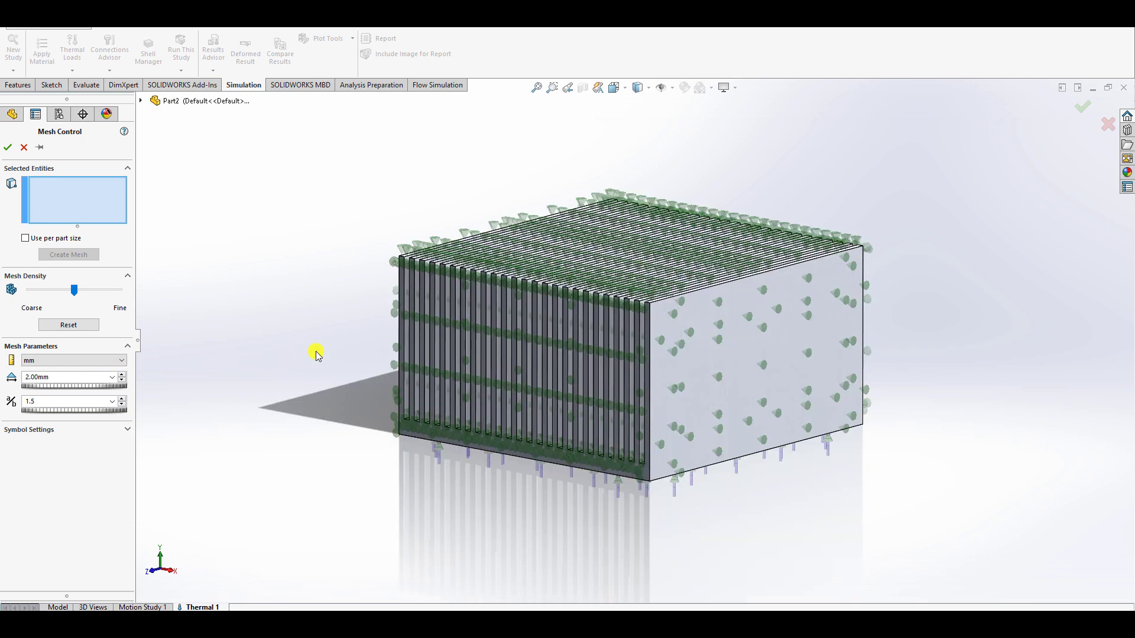
pyautogui.click(81, 325)
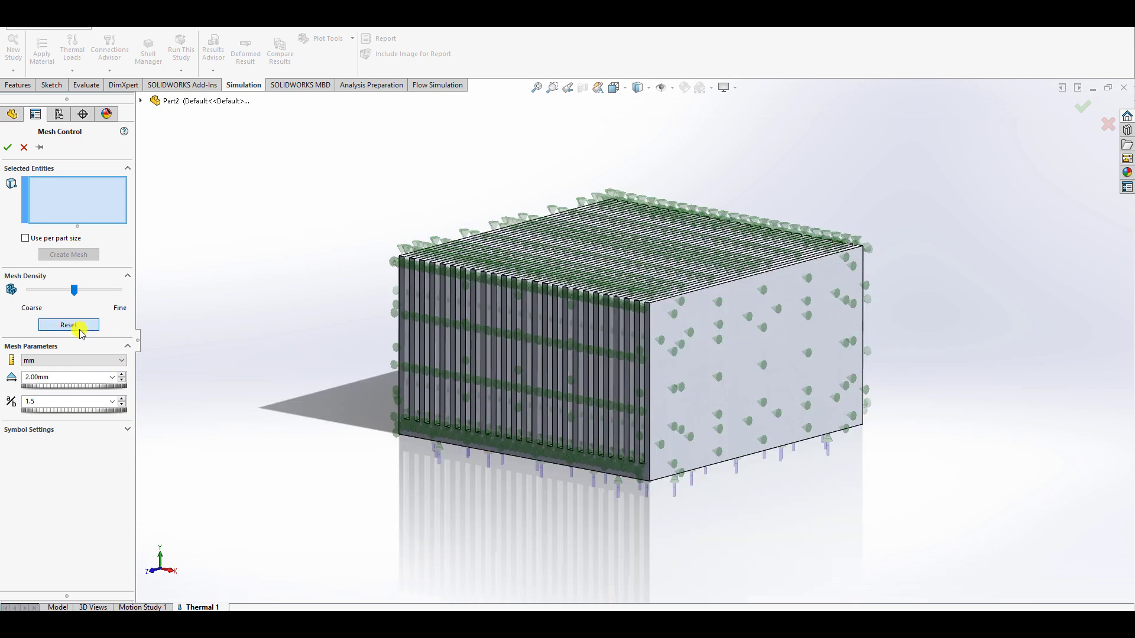
pyautogui.click(91, 361)
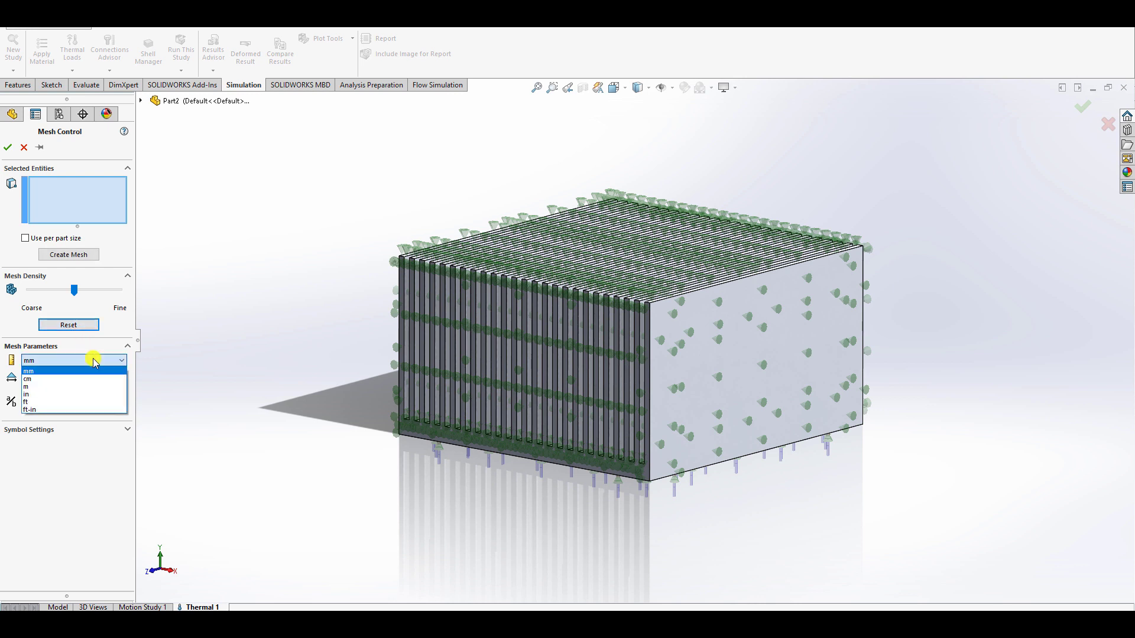
pyautogui.click(89, 369)
pyautogui.doubleClick(87, 376)
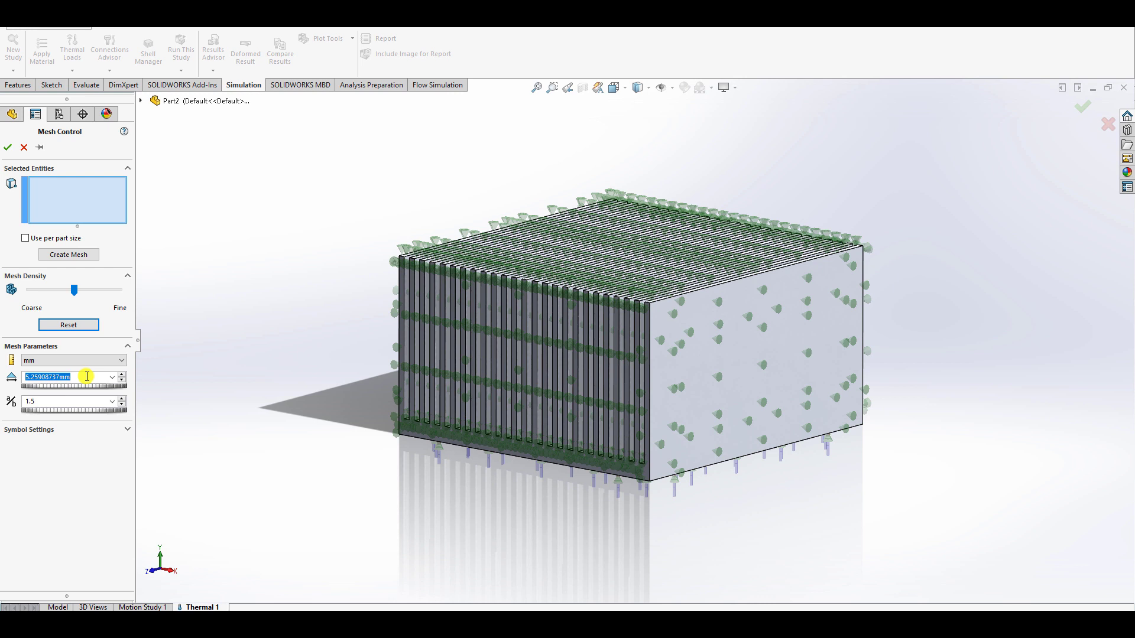
pyautogui.write('4.00mm')
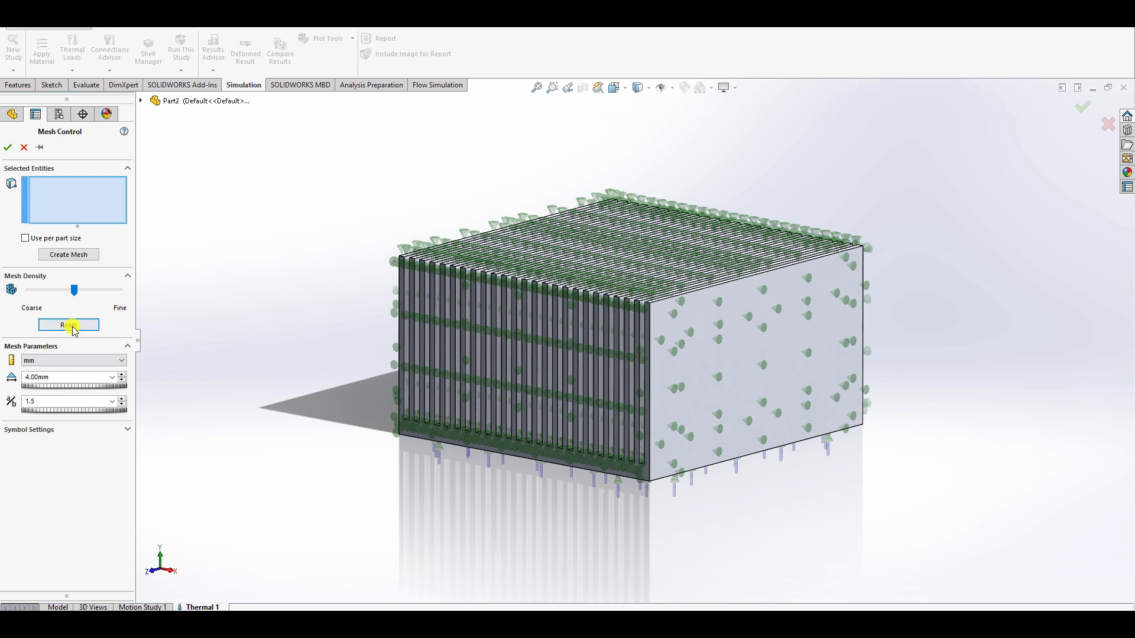
pyautogui.click(72, 327)
# - Set the mesh control's element size to 4 mm and apply it to all edges of the heat sink
pyautogui.doubleClick(92, 377)
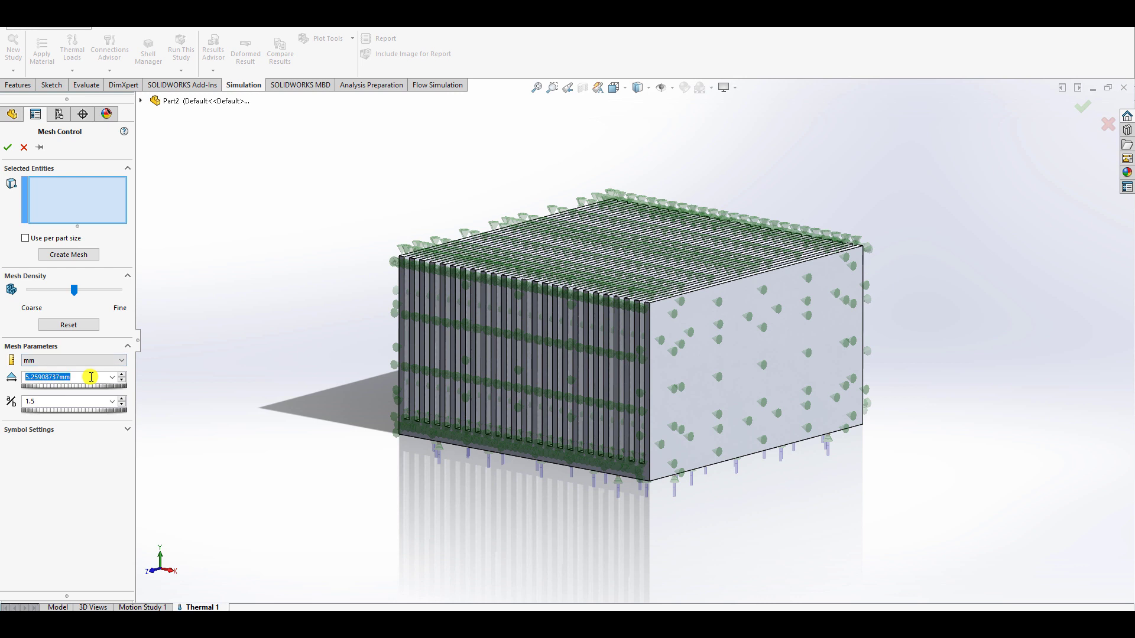
pyautogui.write('4')
pyautogui.click(11, 147)
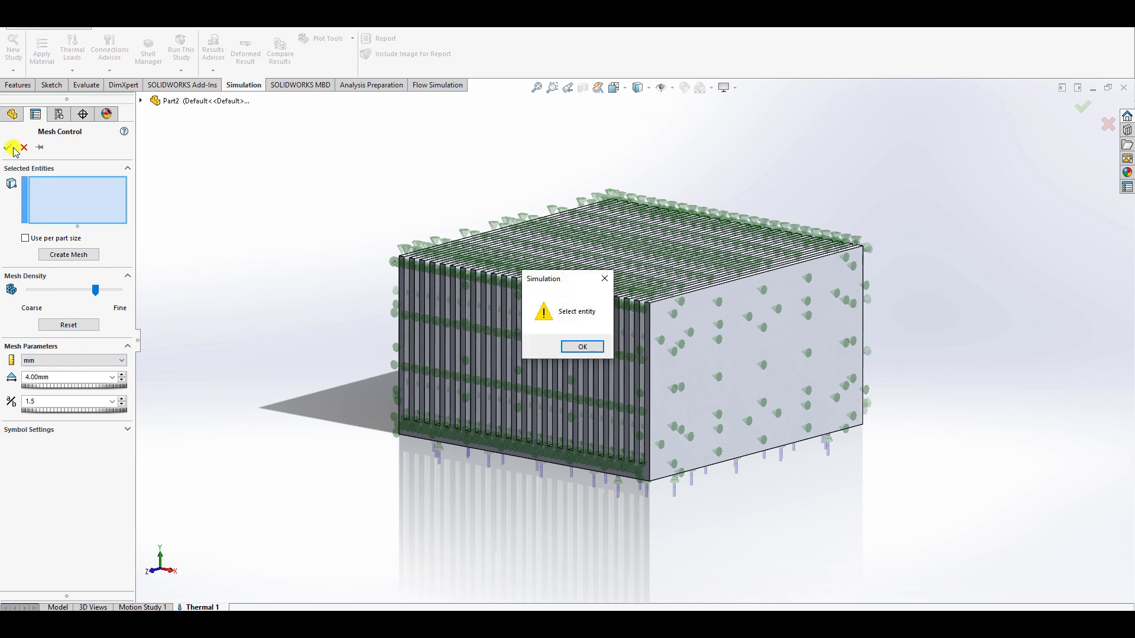
pyautogui.click(582, 347)
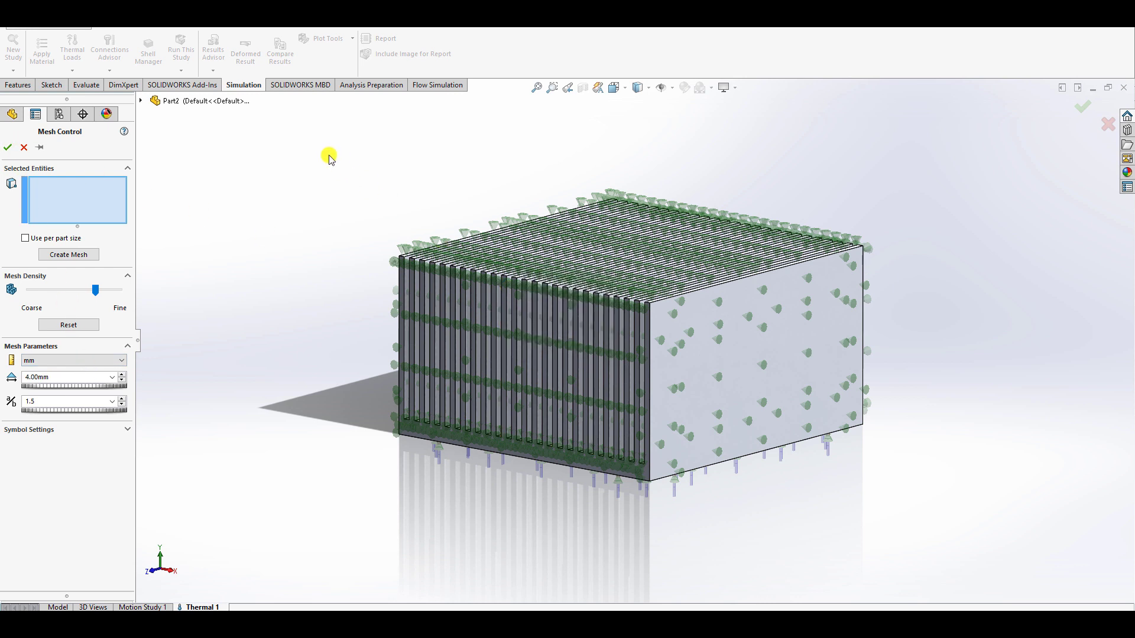
pyautogui.moveTo(329, 156); pyautogui.dragTo(1031, 530)
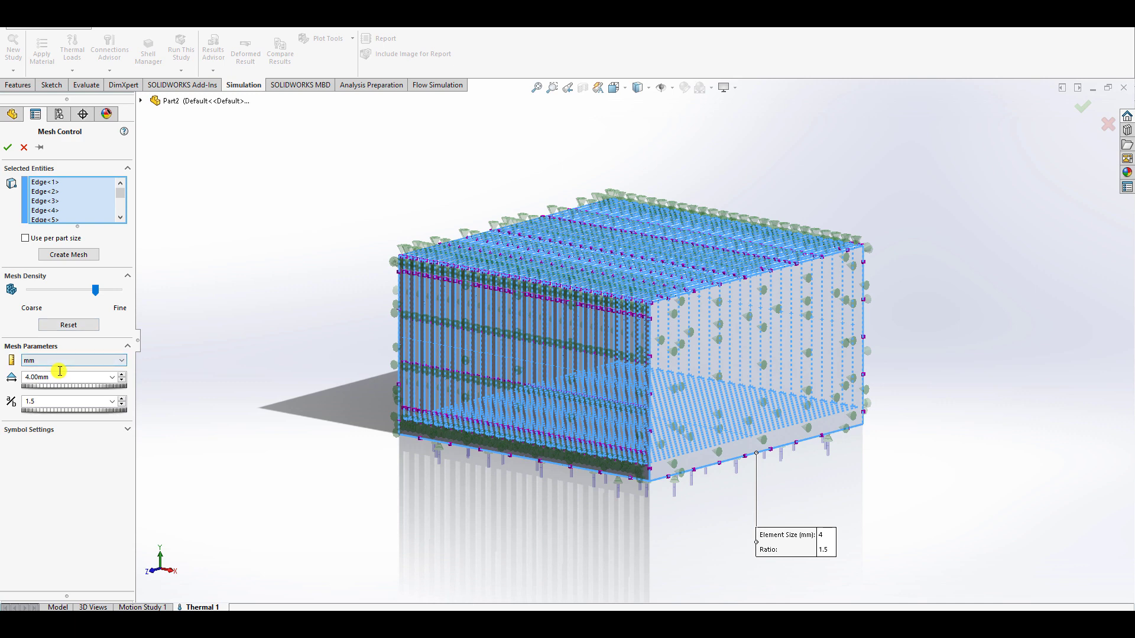
pyautogui.click(7, 147)
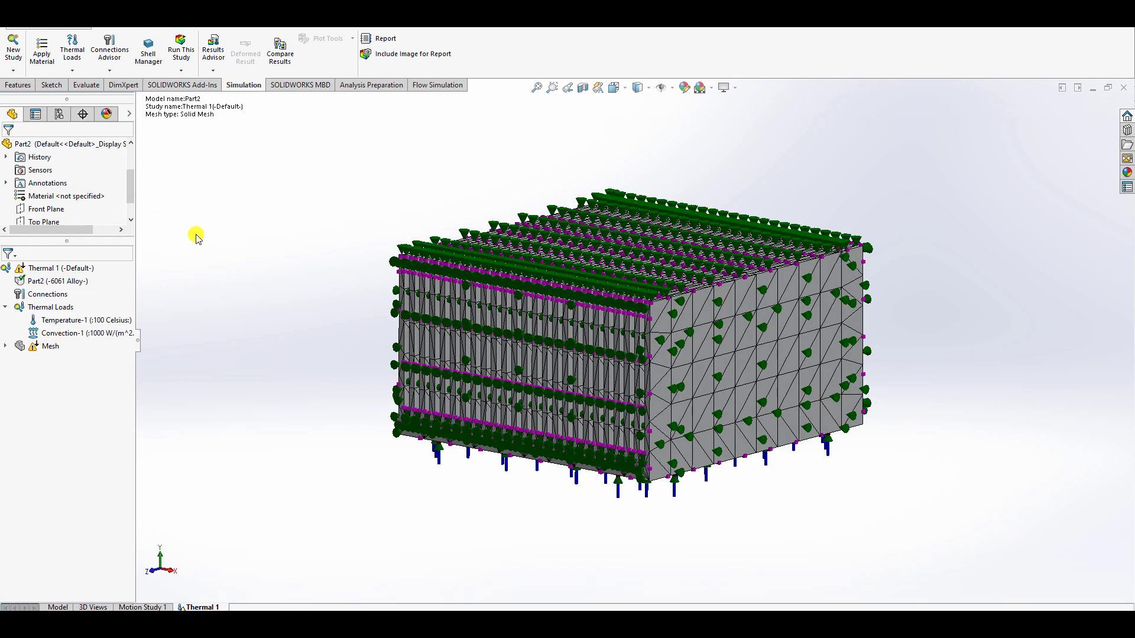
# - Remesh the heat sink with a standard mesh of 5.00 mm element size and 0.25 mm tolerance
pyautogui.rightClick(51, 347)
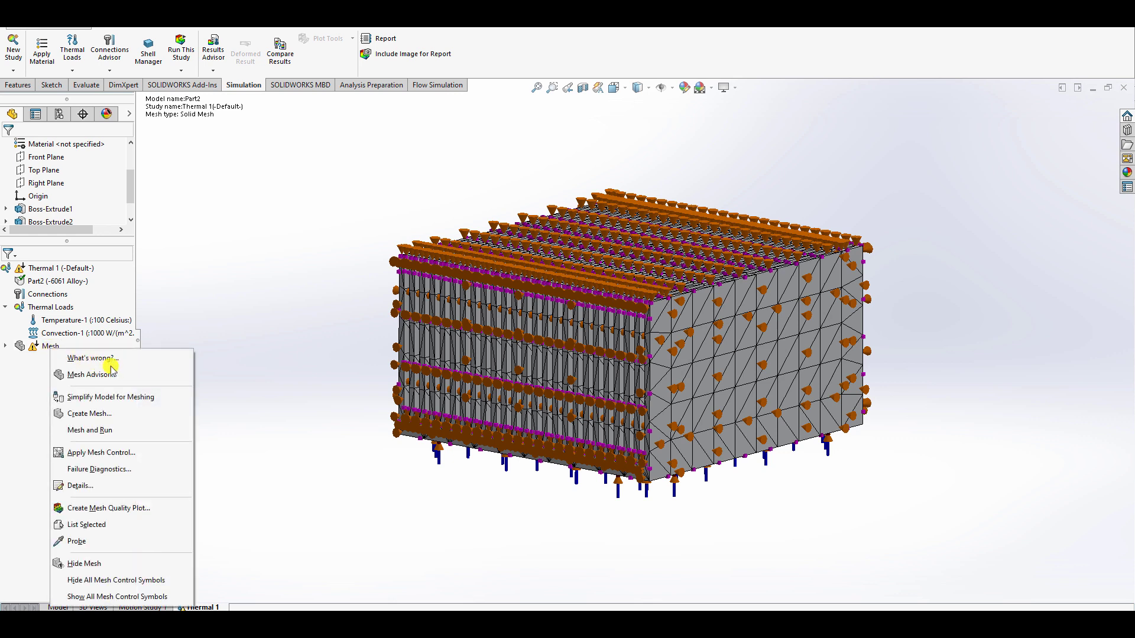
pyautogui.click(131, 416)
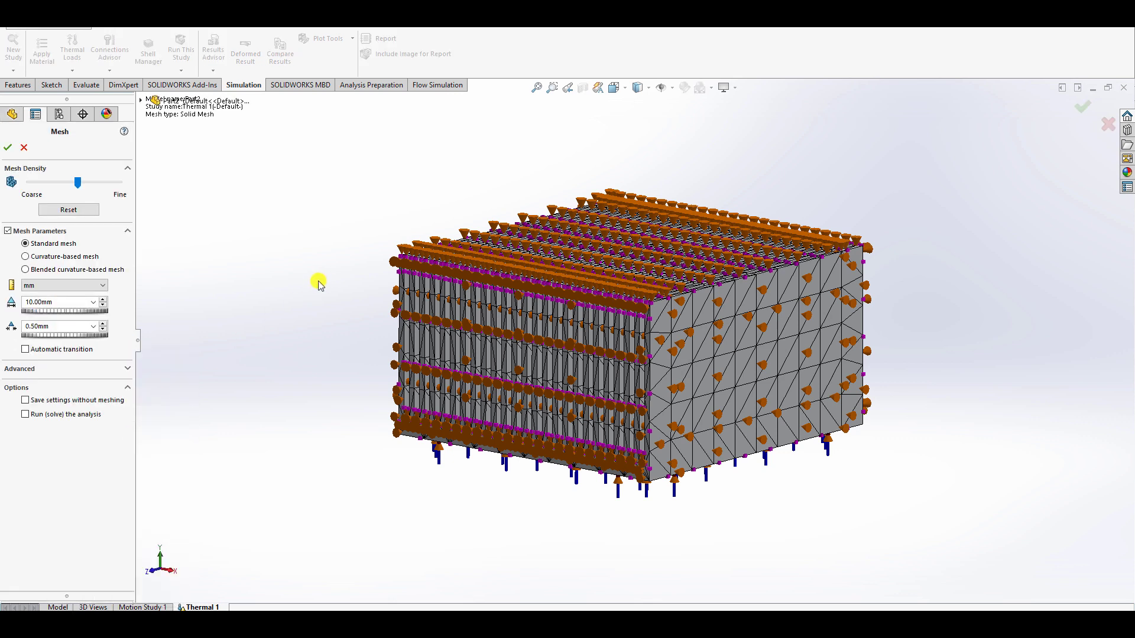
pyautogui.doubleClick(64, 302)
pyautogui.write('4')
pyautogui.doubleClick(66, 329)
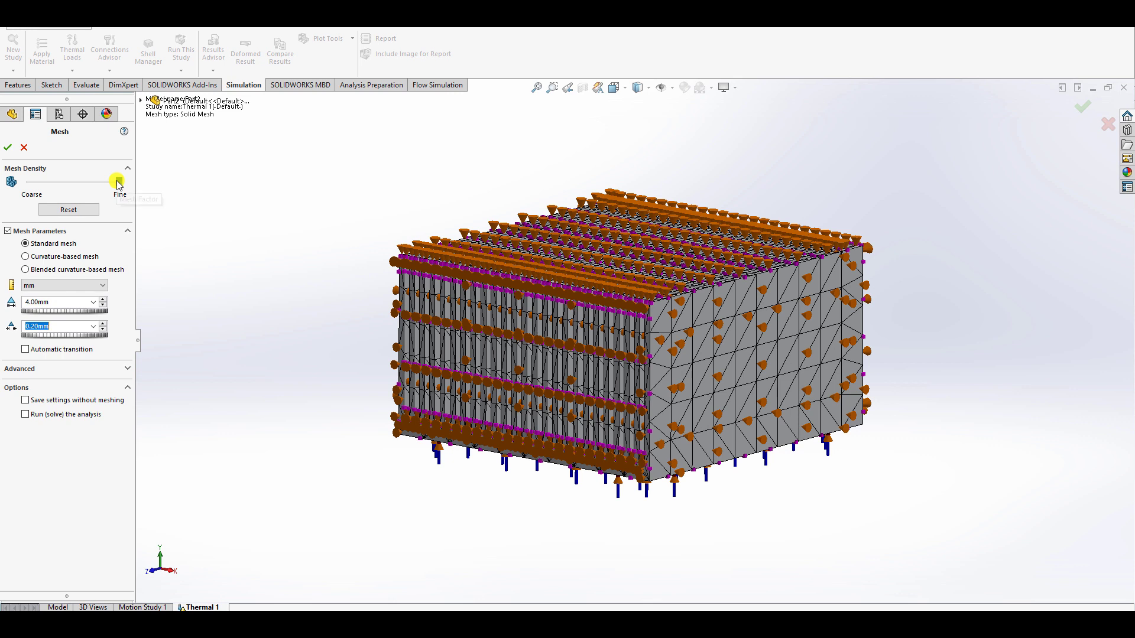
pyautogui.moveTo(119, 182); pyautogui.dragTo(113, 182)
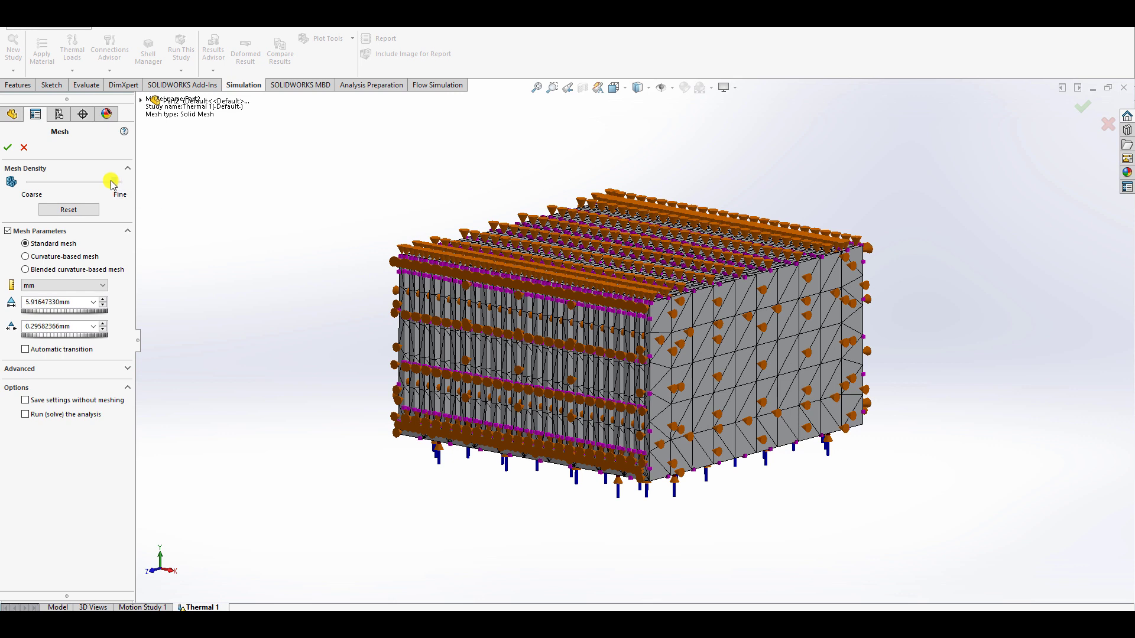
pyautogui.doubleClick(79, 305)
pyautogui.write('5.00mm')
pyautogui.doubleClick(79, 327)
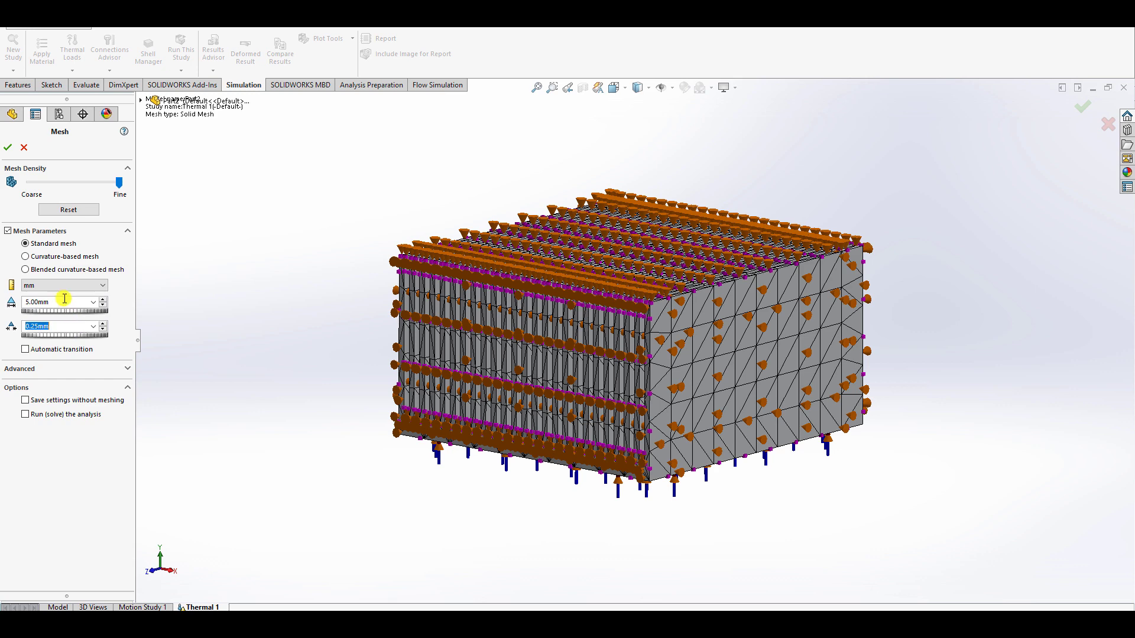
pyautogui.click(8, 147)
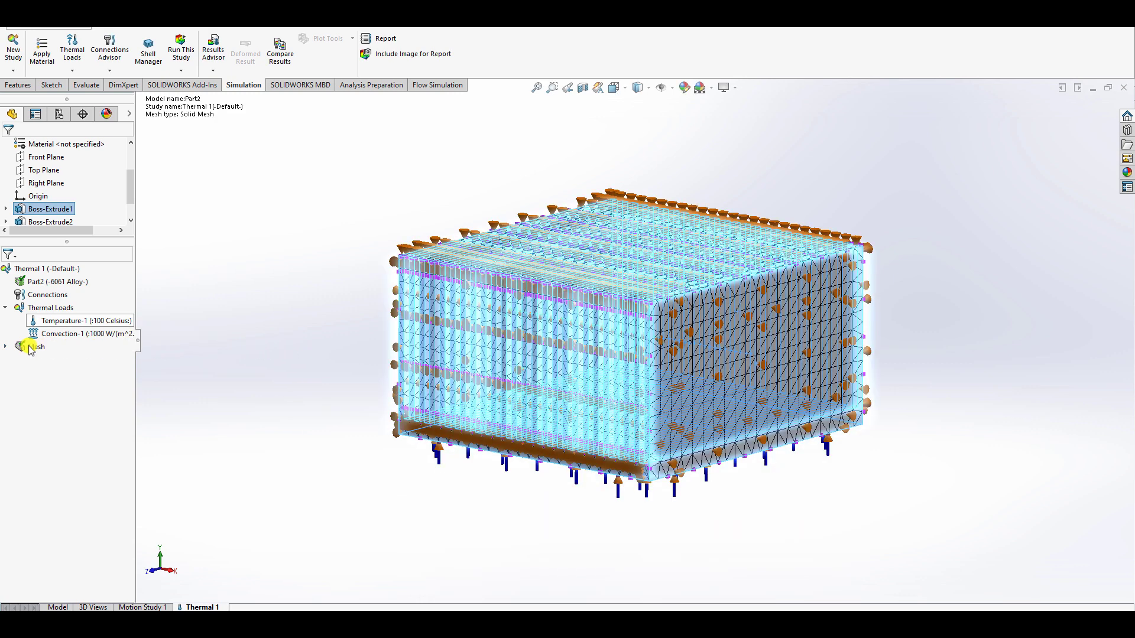
# - Review the definition of the existing edge mesh control, including its ratio and symbol settings, and leave it without applying changes
pyautogui.click(5, 347)
pyautogui.click(18, 360)
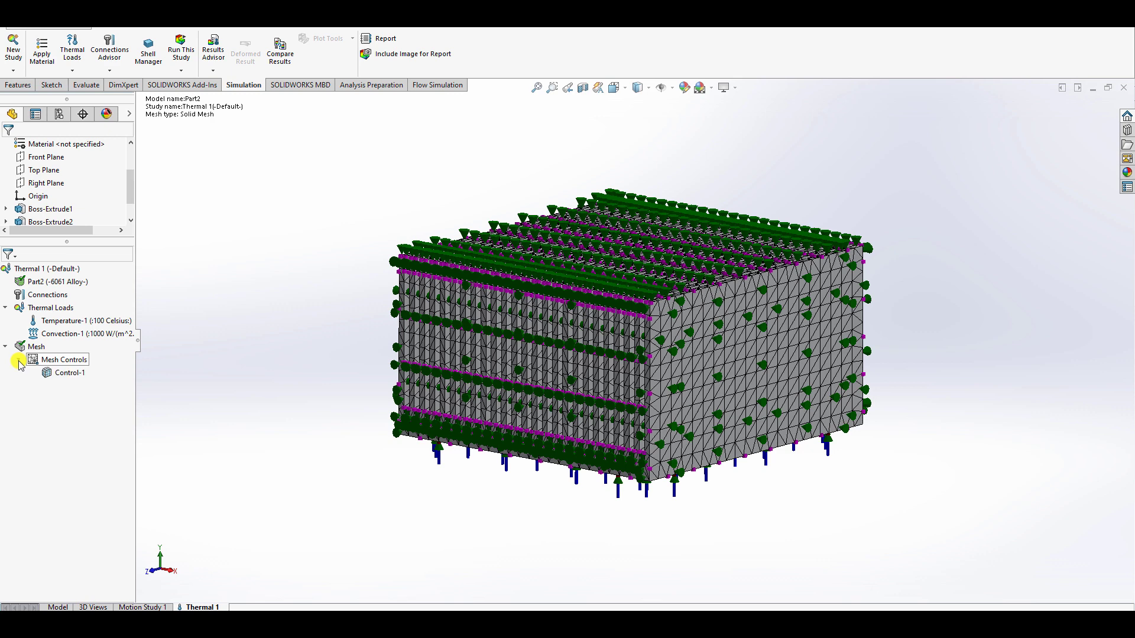
pyautogui.click(62, 377)
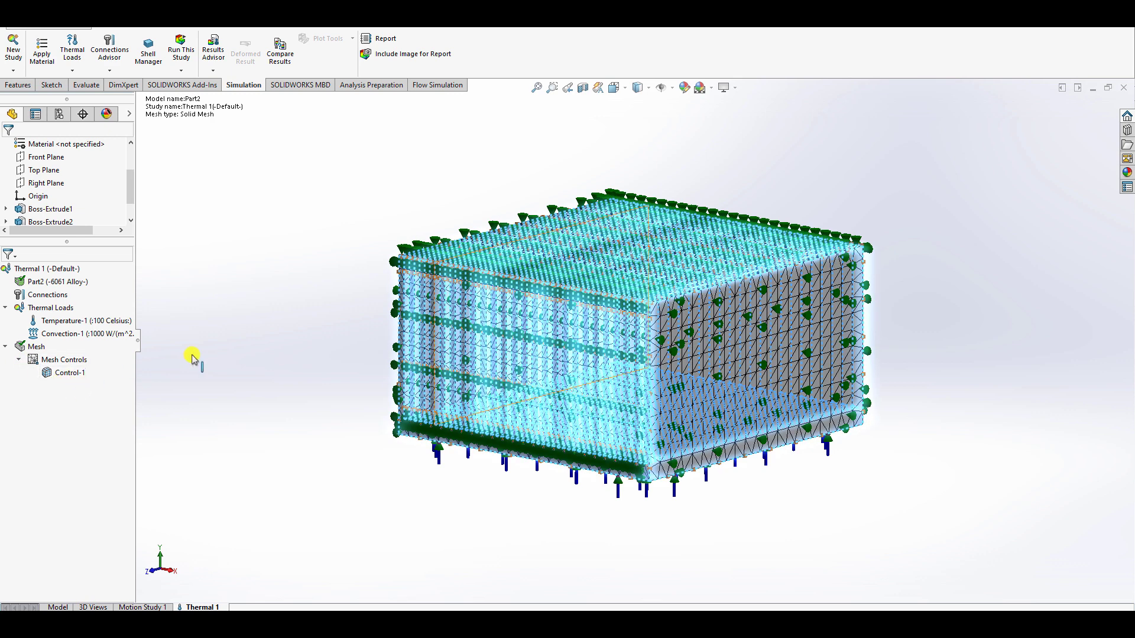
pyautogui.click(294, 336)
pyautogui.click(65, 372)
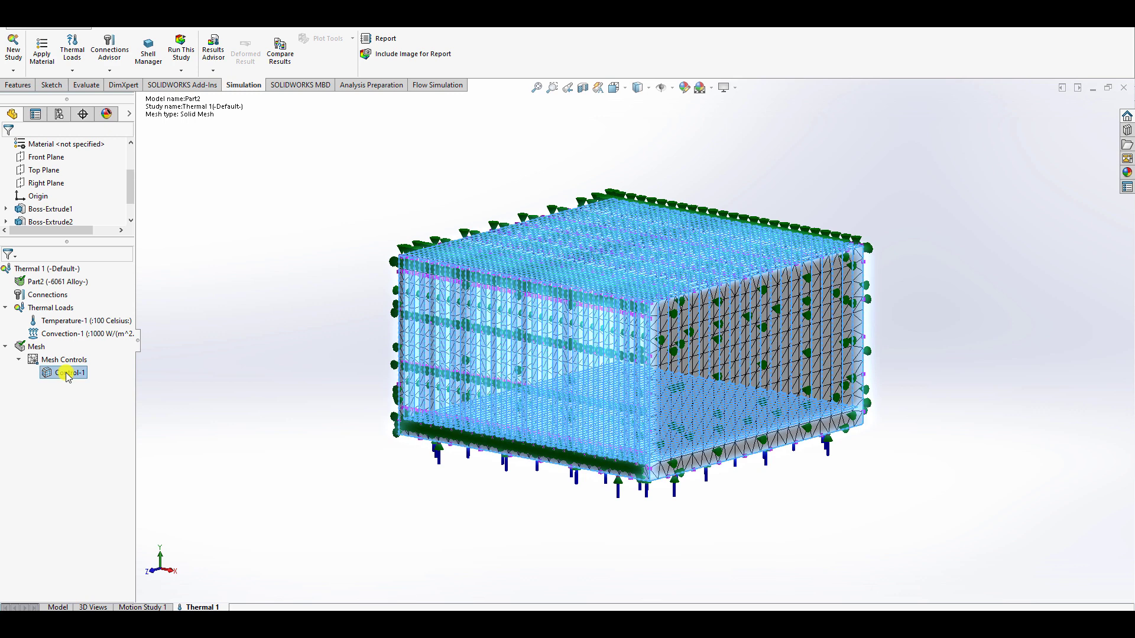
pyautogui.rightClick(71, 374)
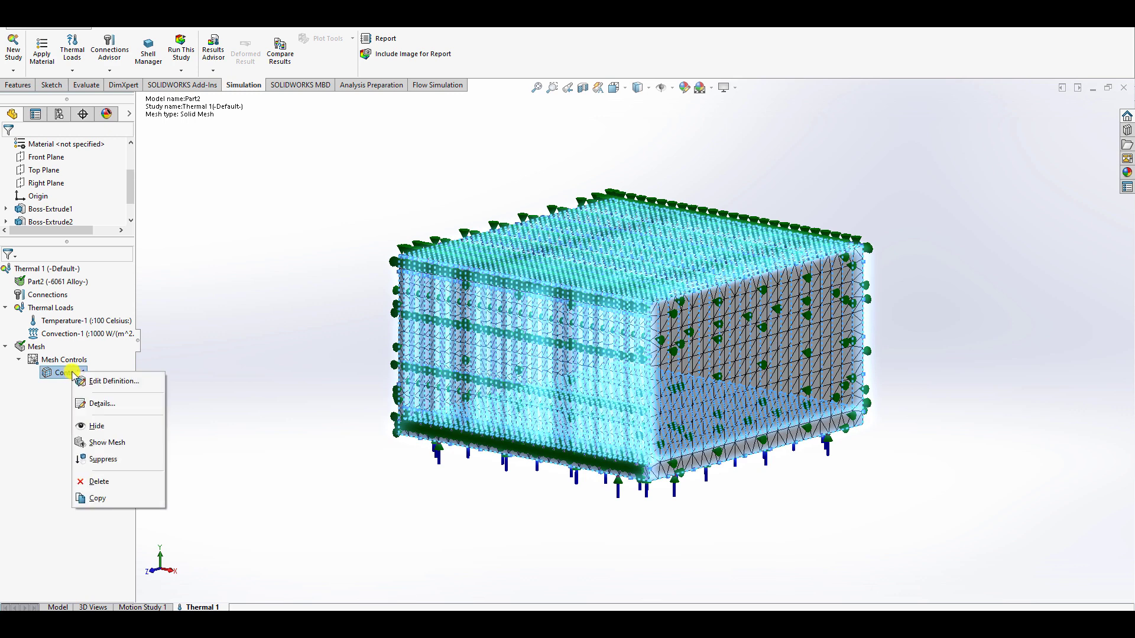
pyautogui.click(115, 381)
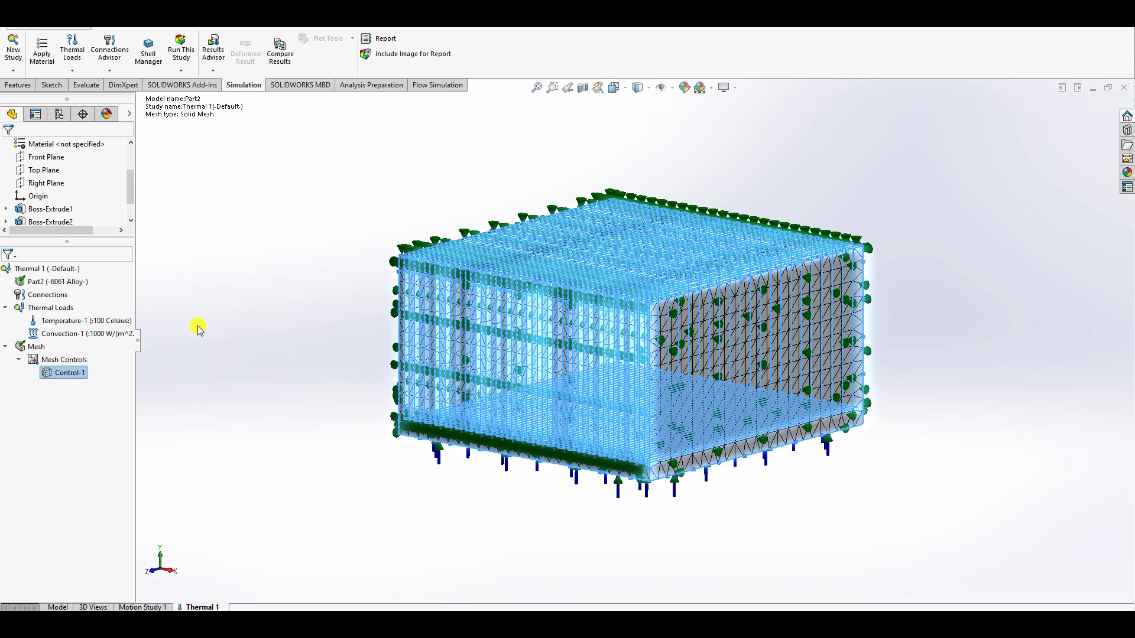
pyautogui.doubleClick(78, 371)
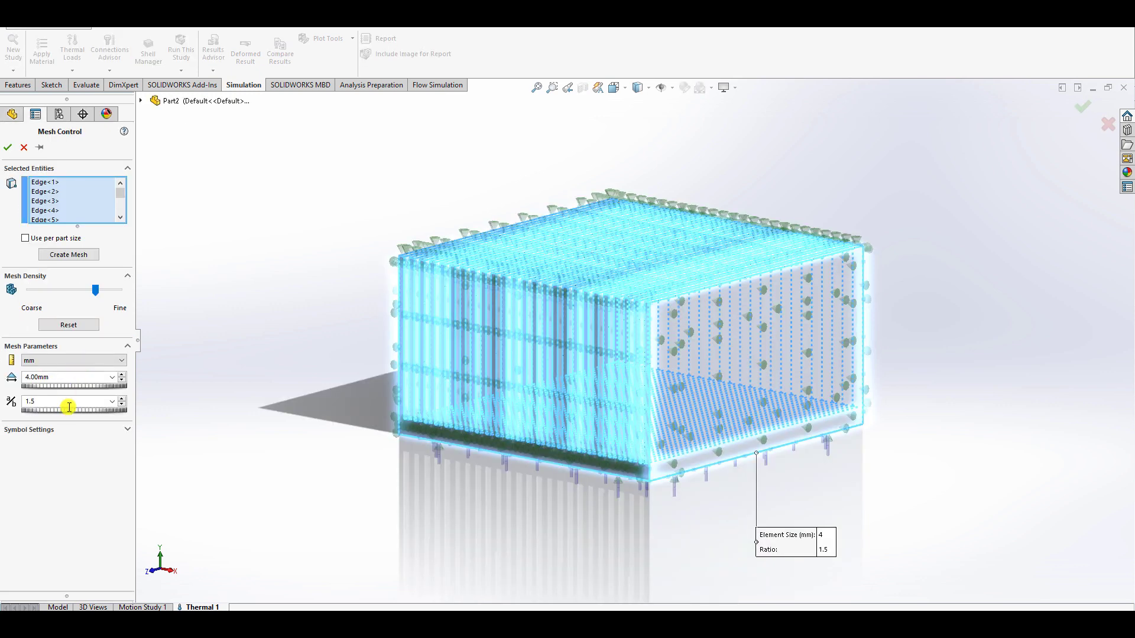
pyautogui.click(112, 401)
pyautogui.click(112, 401)
pyautogui.click(128, 430)
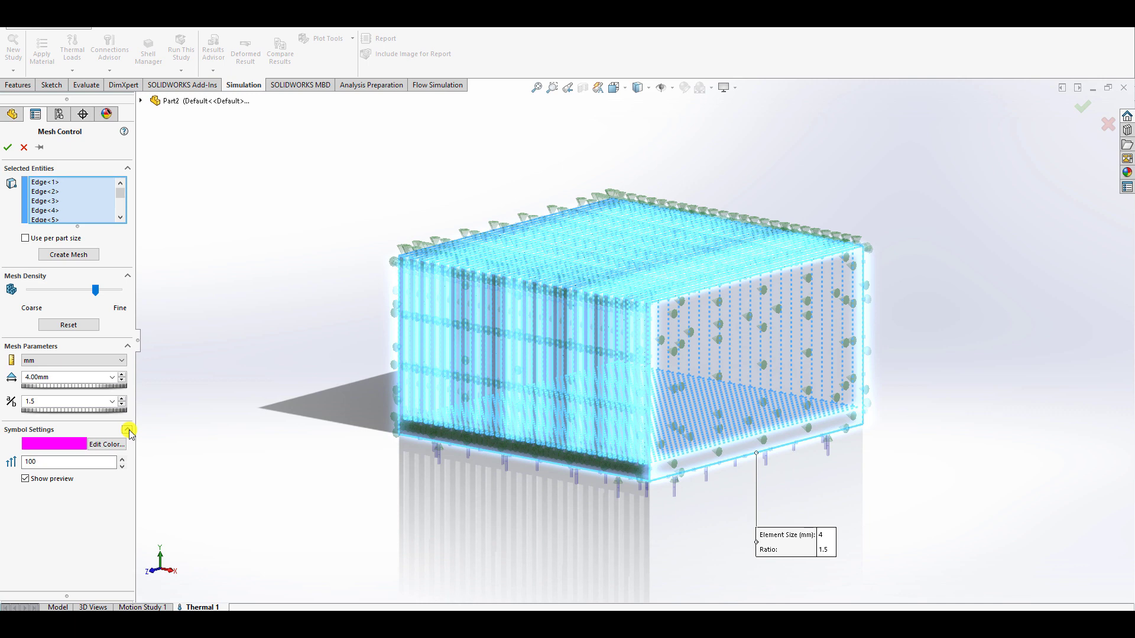
pyautogui.click(23, 147)
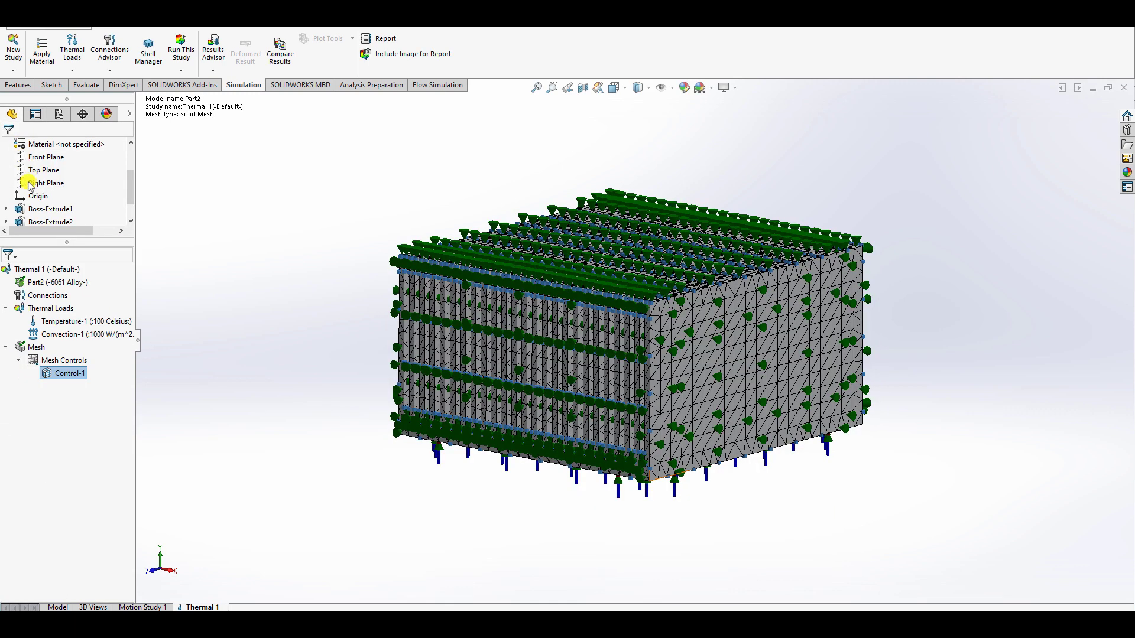
# - Delete the edge mesh control from the thermal study's mesh
pyautogui.rightClick(59, 368)
pyautogui.click(61, 360)
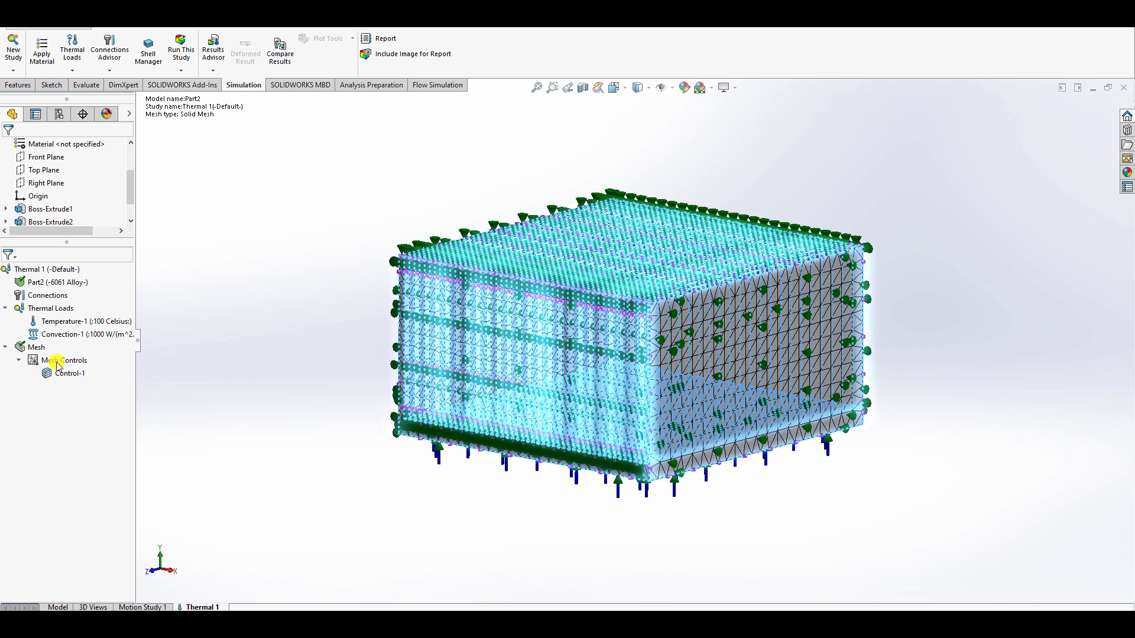
pyautogui.rightClick(60, 360)
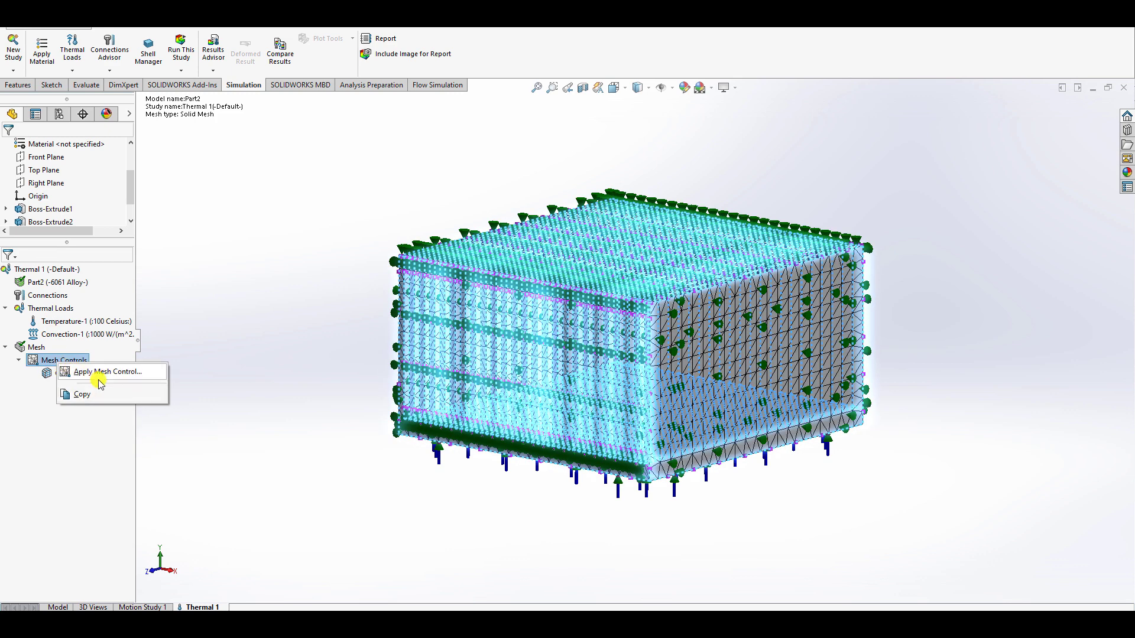
pyautogui.click(221, 355)
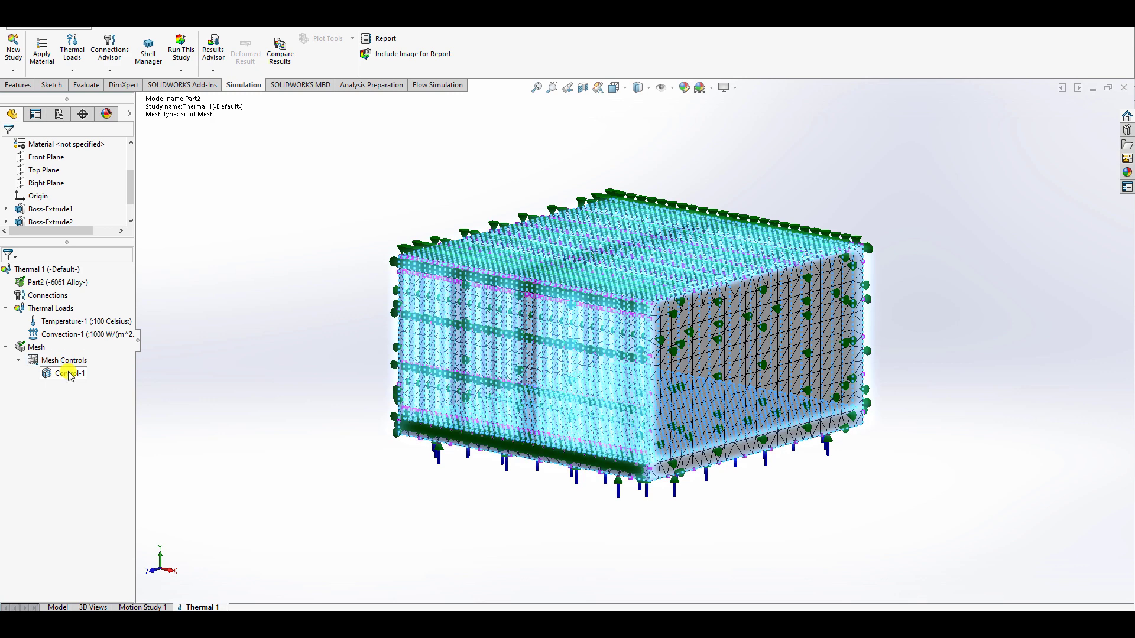
pyautogui.rightClick(68, 373)
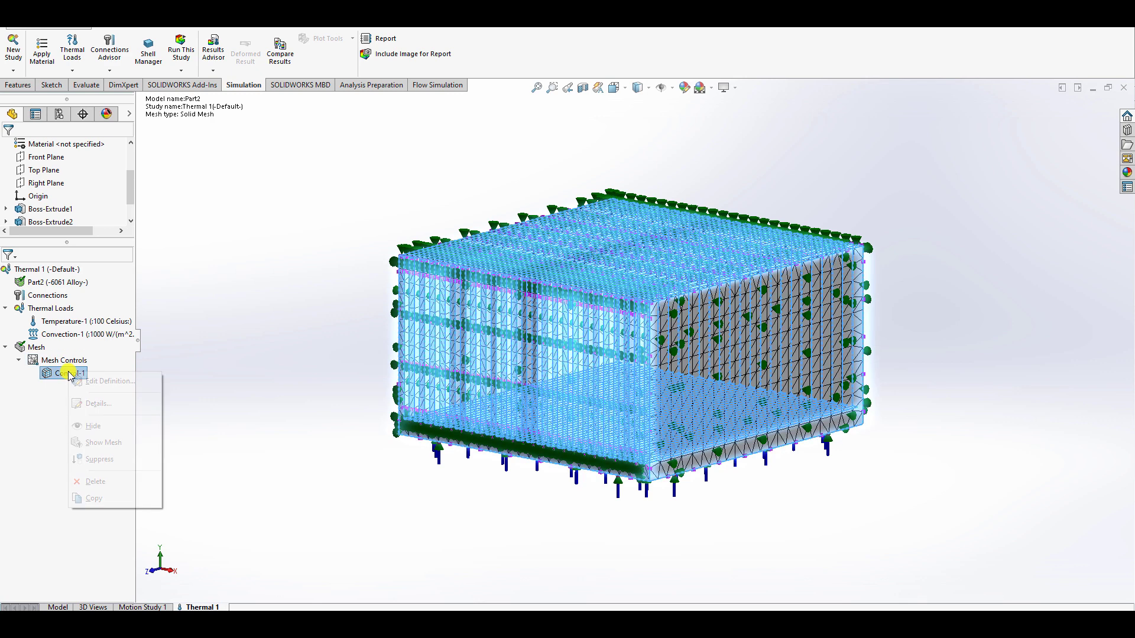
pyautogui.click(95, 481)
pyautogui.click(620, 303)
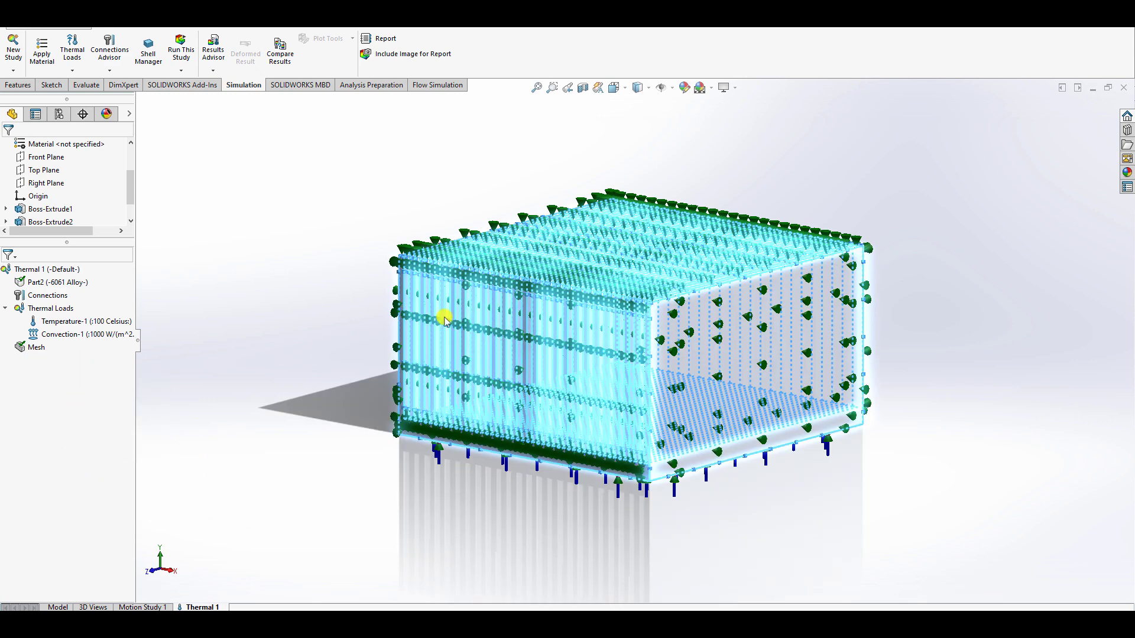
# - Create the standard mesh again without mesh controls, using a 5.00 mm element size and 0.25 mm tolerance
pyautogui.rightClick(34, 349)
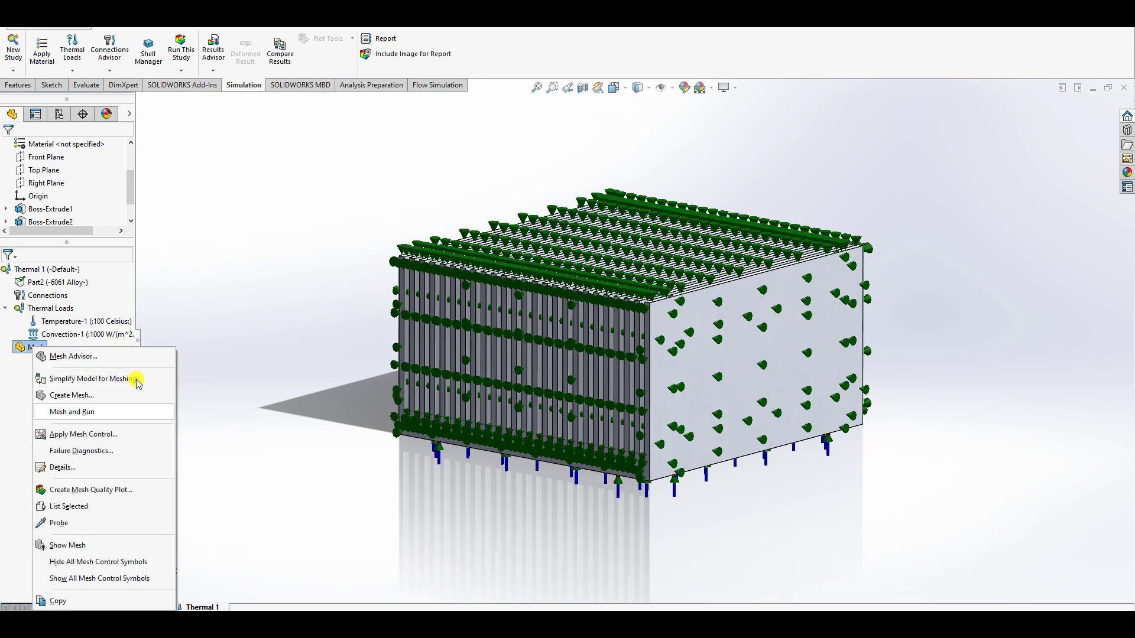
pyautogui.press('Up')
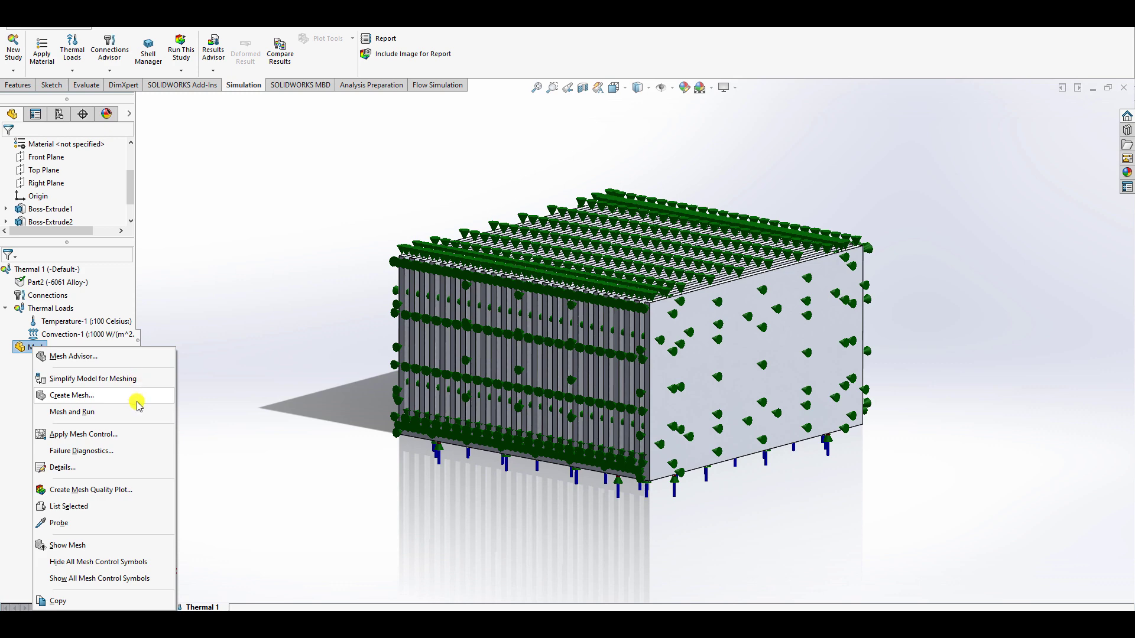
pyautogui.click(138, 403)
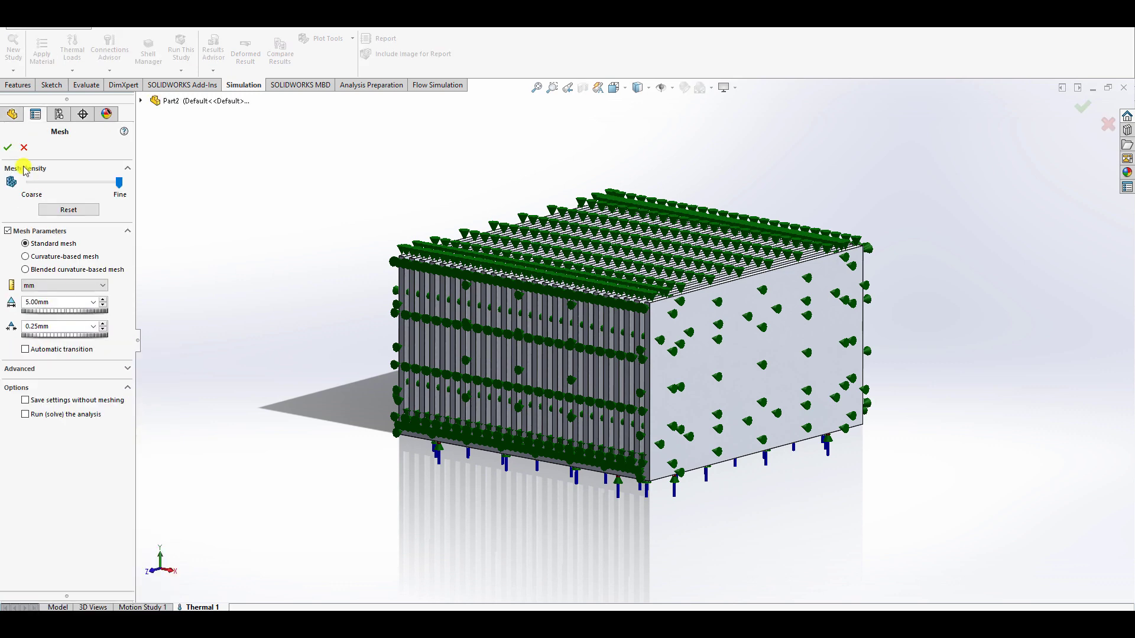
pyautogui.click(8, 147)
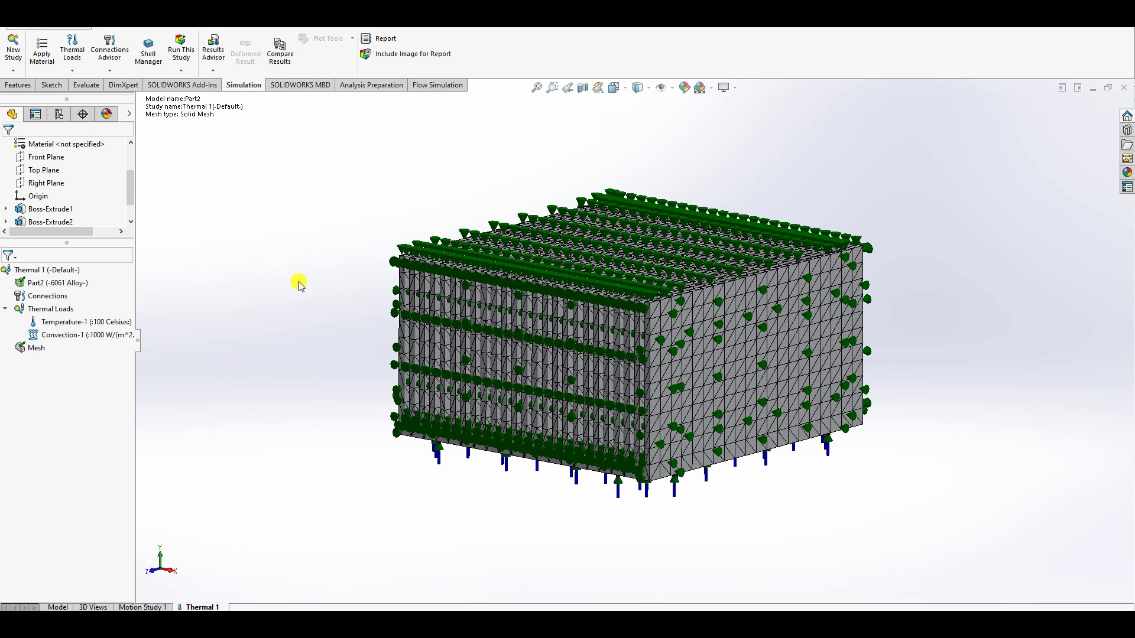
# - Examine the mesh details, including mesher, Jacobian points, element counts and aspect ratios, and inspect the elements on the fins up close
pyautogui.click(36, 349)
pyautogui.rightClick(34, 350)
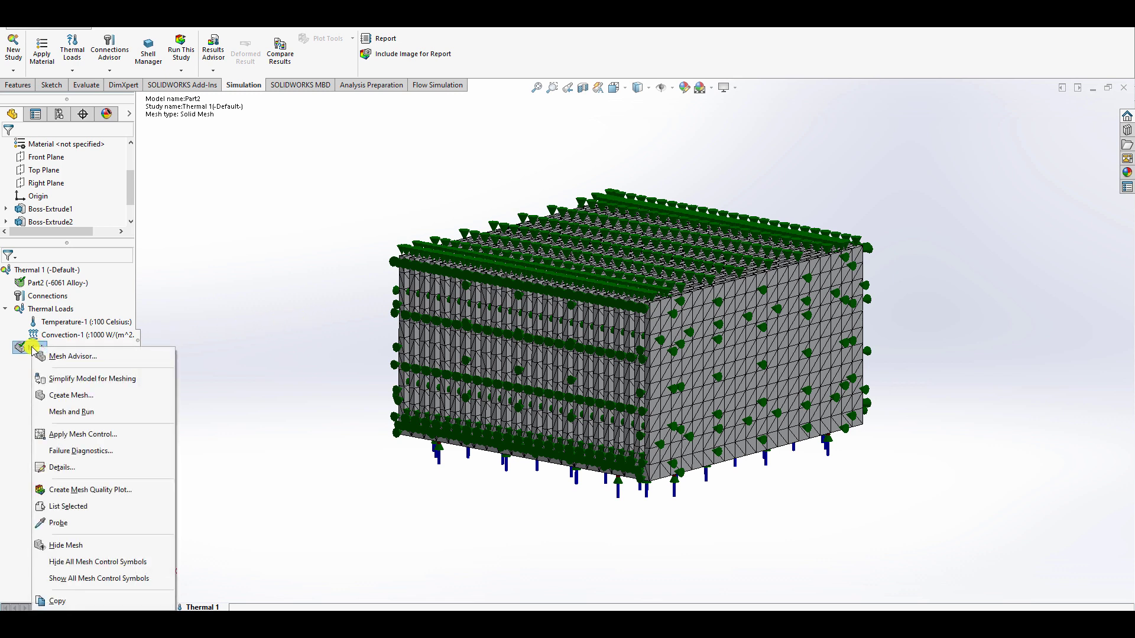
pyautogui.click(89, 467)
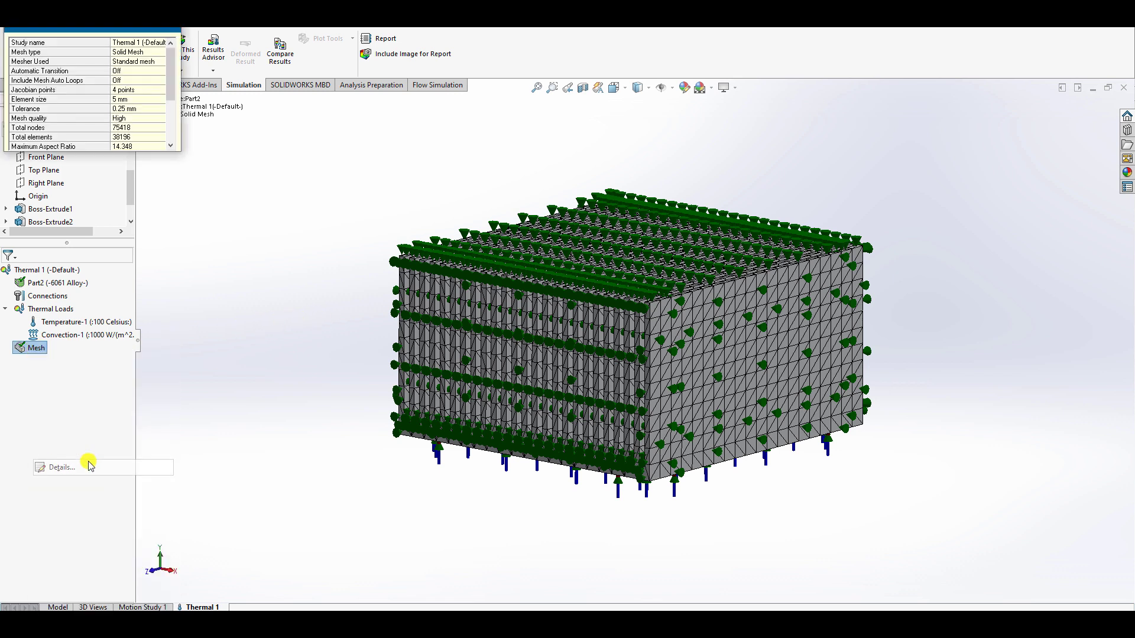
pyautogui.moveTo(101, 30); pyautogui.dragTo(279, 298)
pyautogui.click(307, 326)
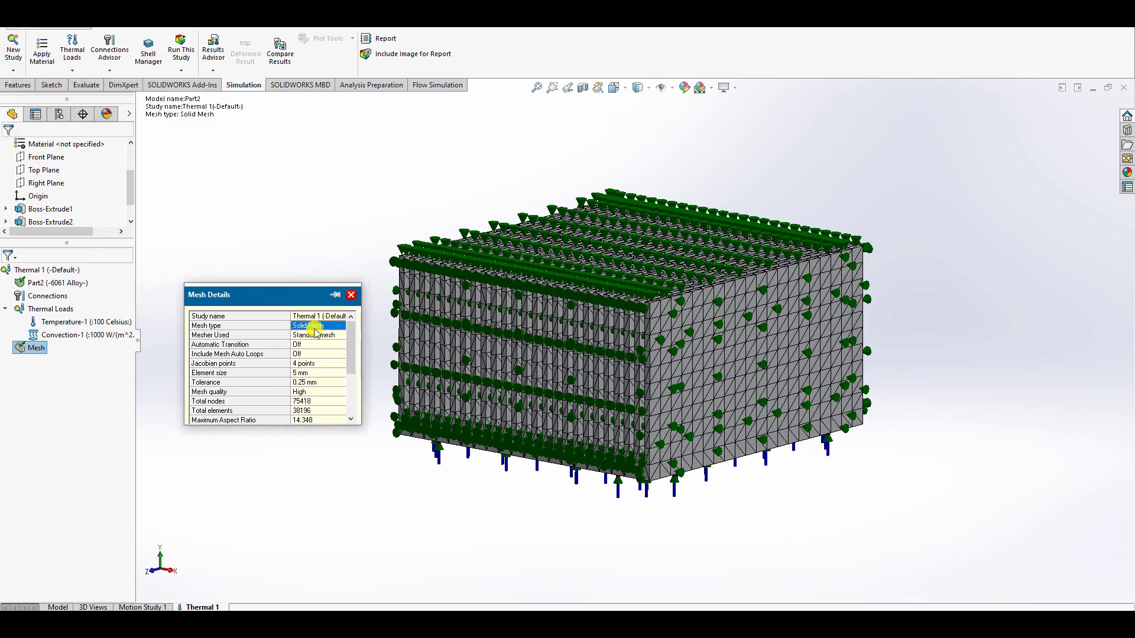
pyautogui.click(325, 335)
pyautogui.click(312, 363)
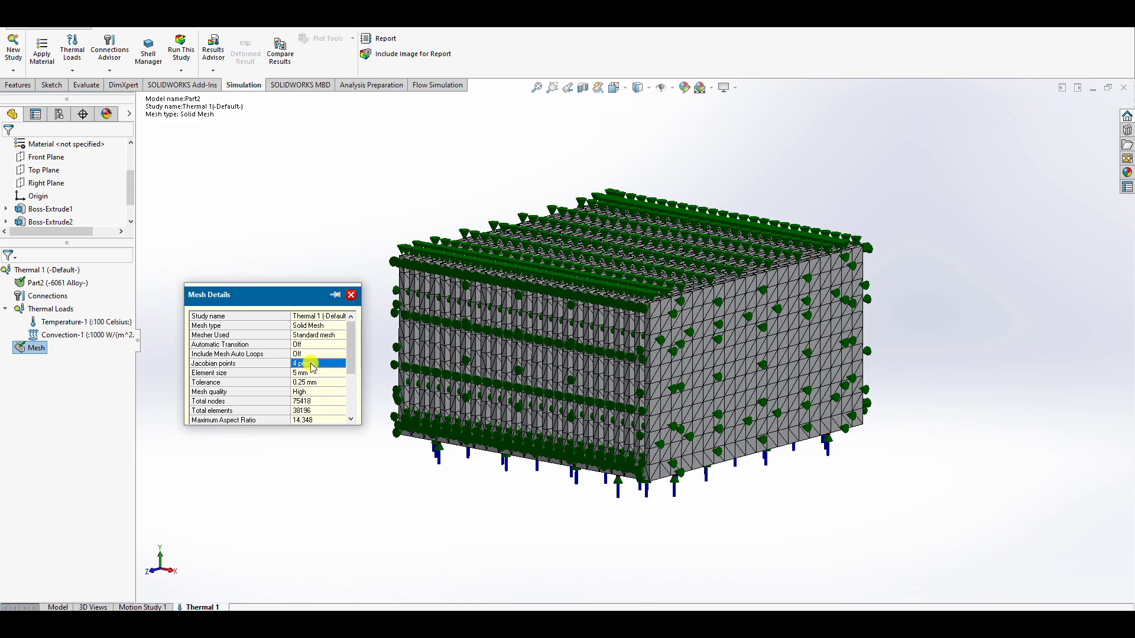
pyautogui.scroll(-6, 631, 311)
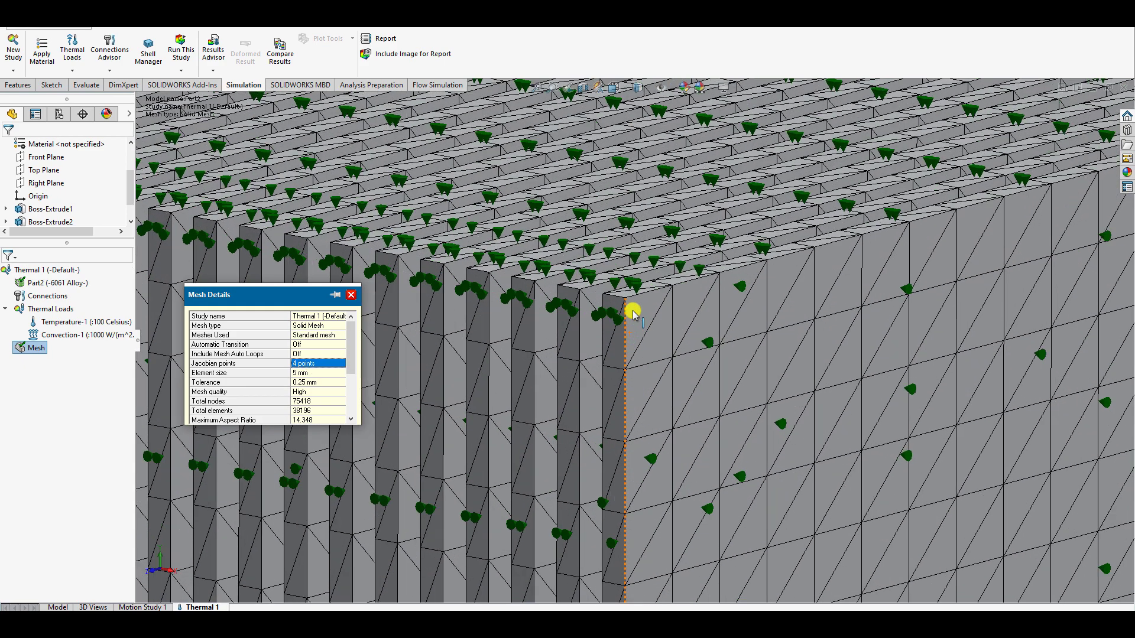
pyautogui.scroll(-2, 633, 312)
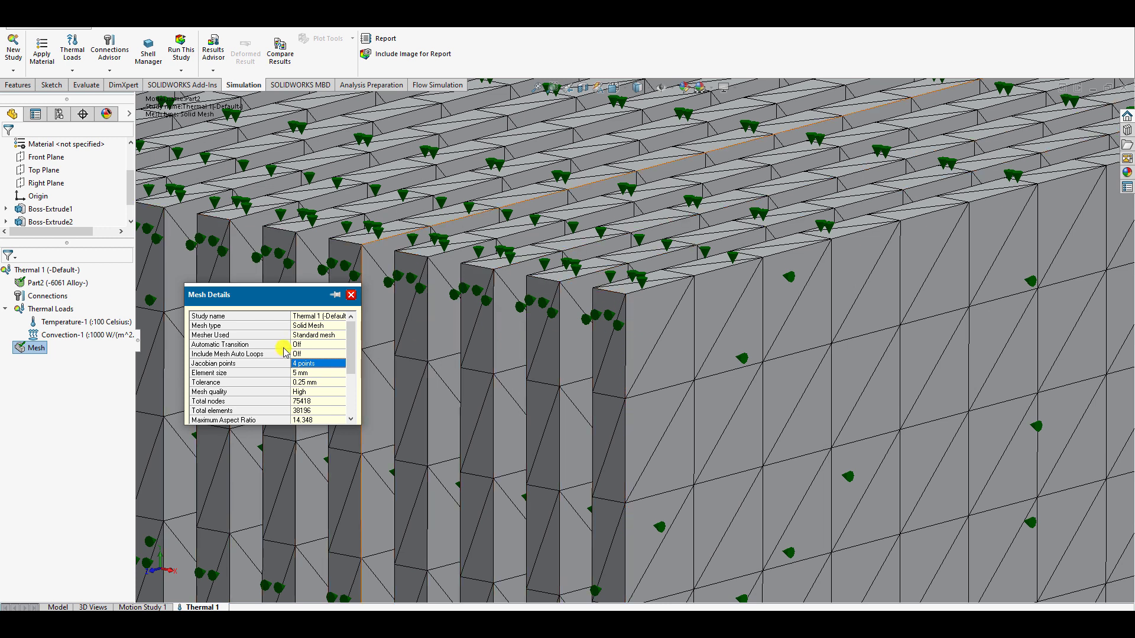
pyautogui.scroll(-2, 284, 352)
pyautogui.scroll(-1, 286, 353)
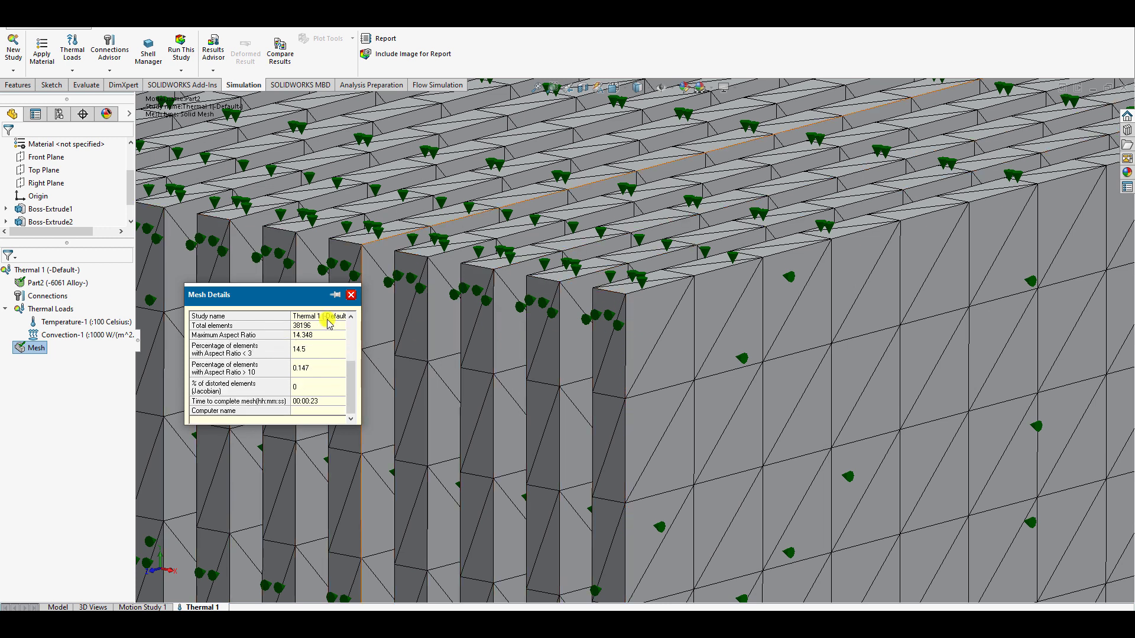
pyautogui.scroll(3, 328, 323)
pyautogui.click(351, 294)
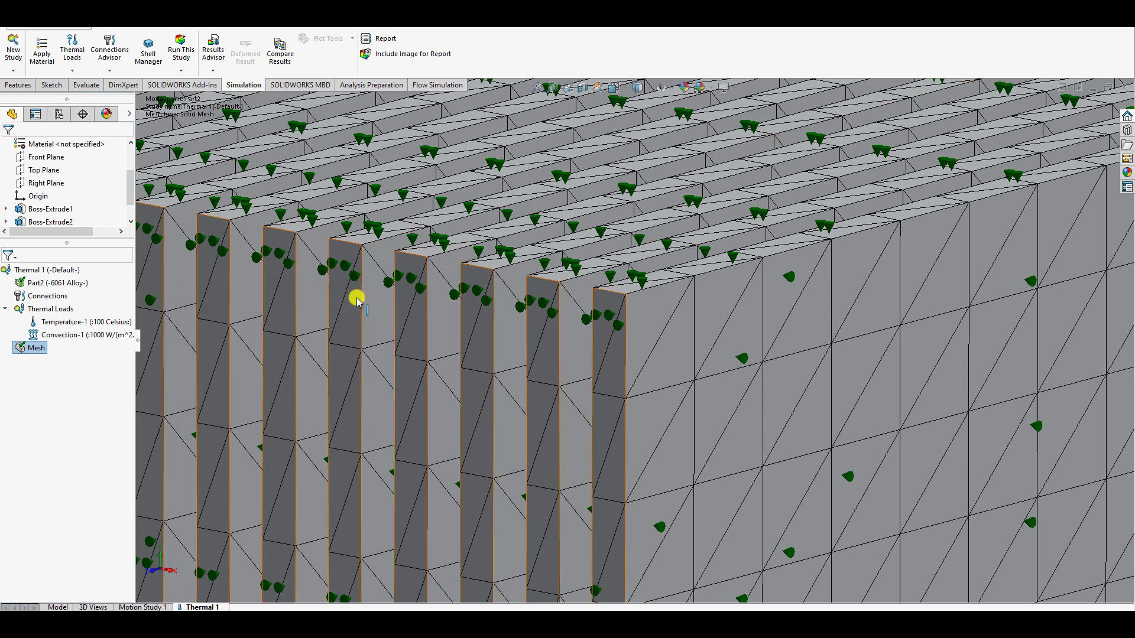
# - Apply a mesh control to the fins' front end face with a 2.00 mm element size and a ratio of 1.5
pyautogui.rightClick(39, 349)
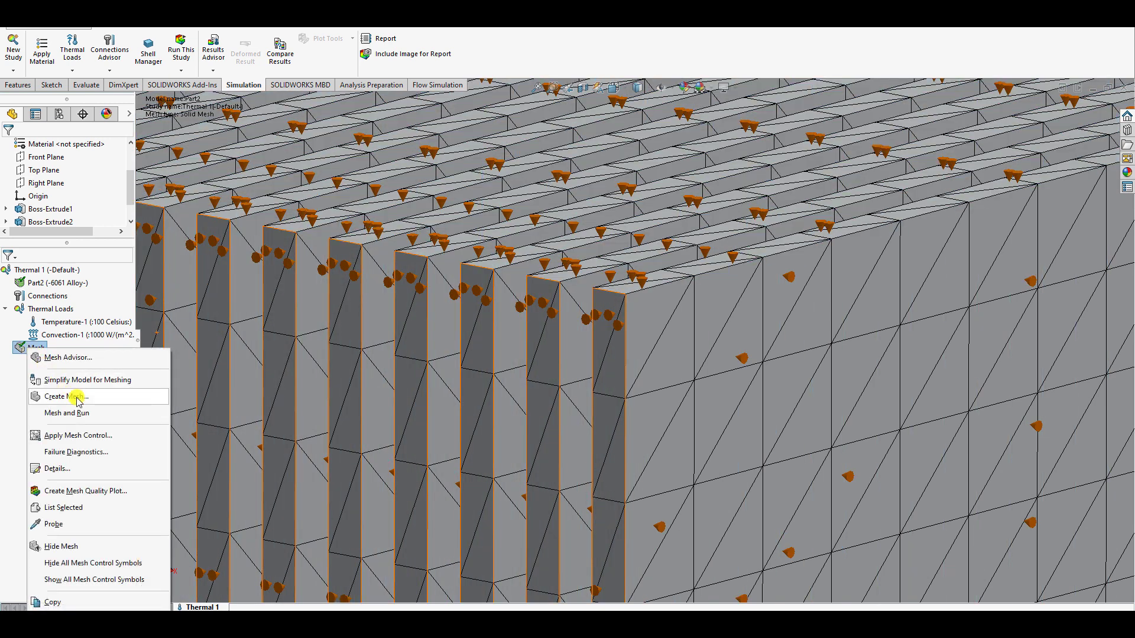
pyautogui.click(107, 435)
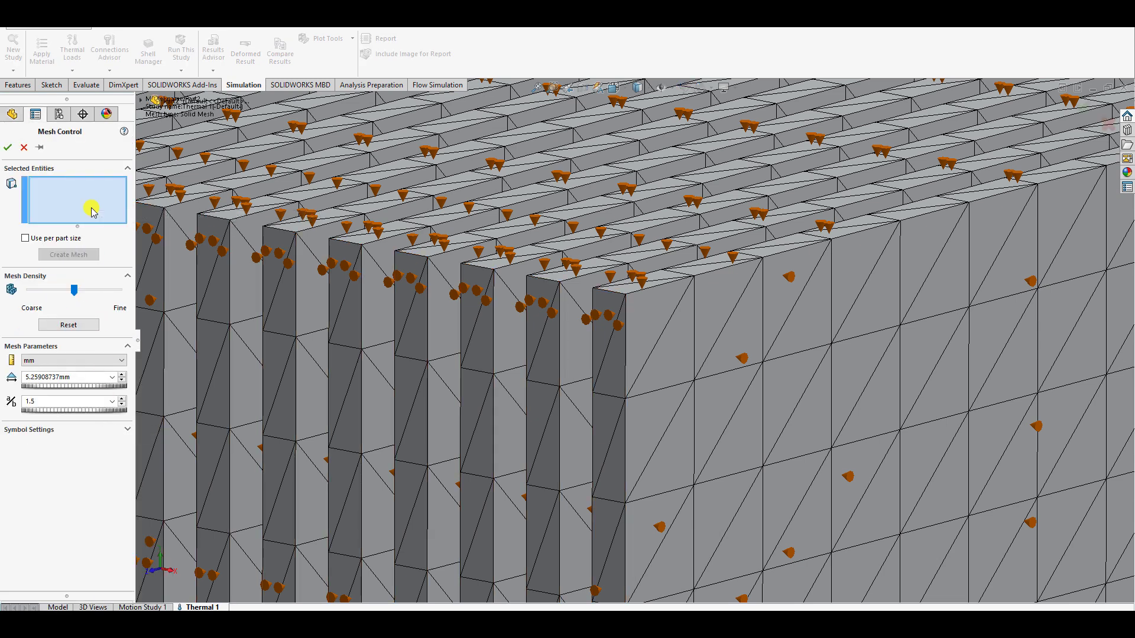
pyautogui.click(613, 297)
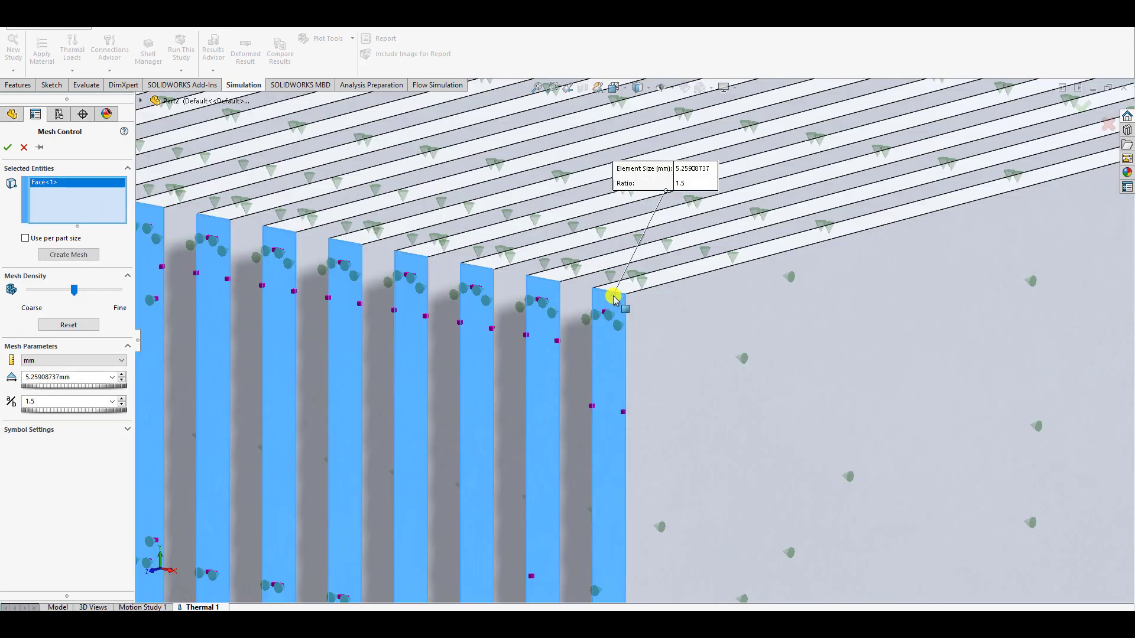
pyautogui.press('f')
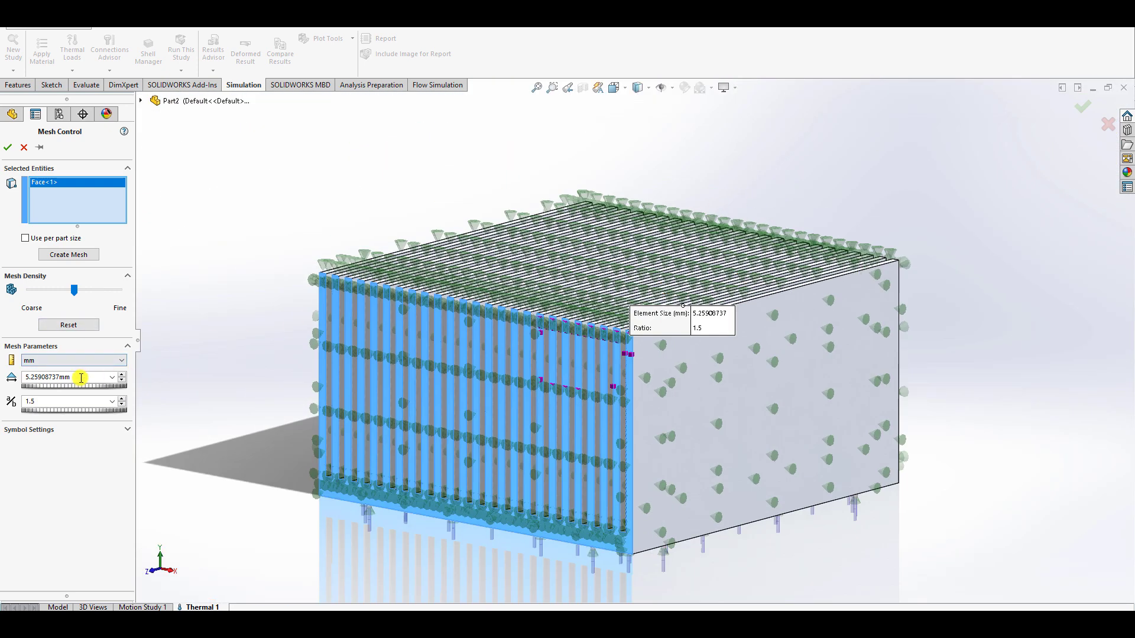
pyautogui.doubleClick(32, 379)
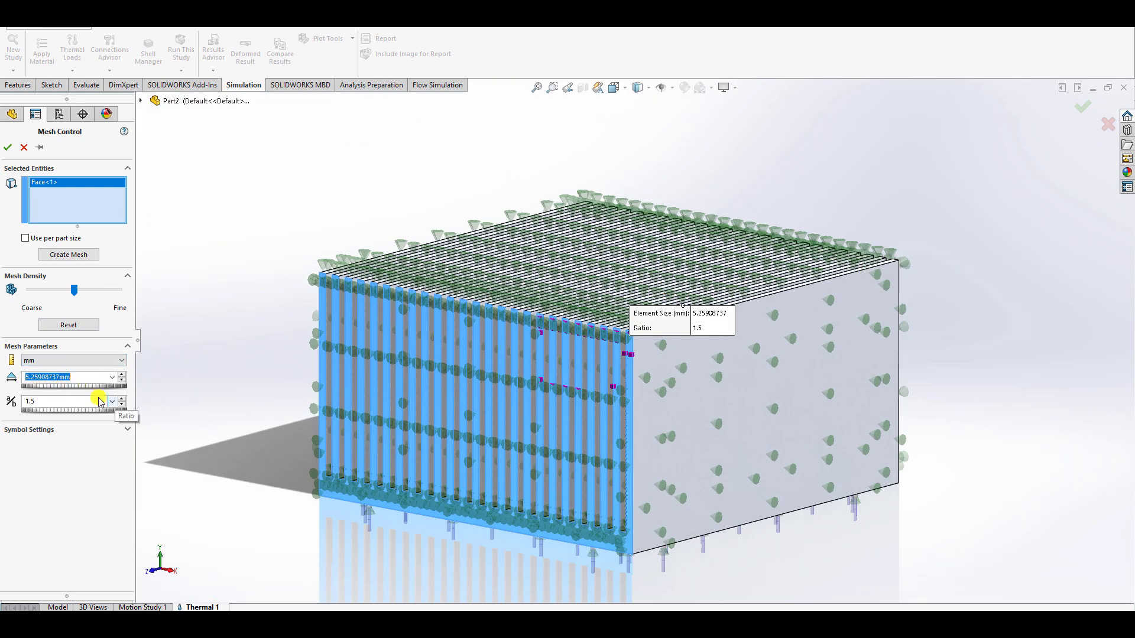
pyautogui.write('2.00mm')
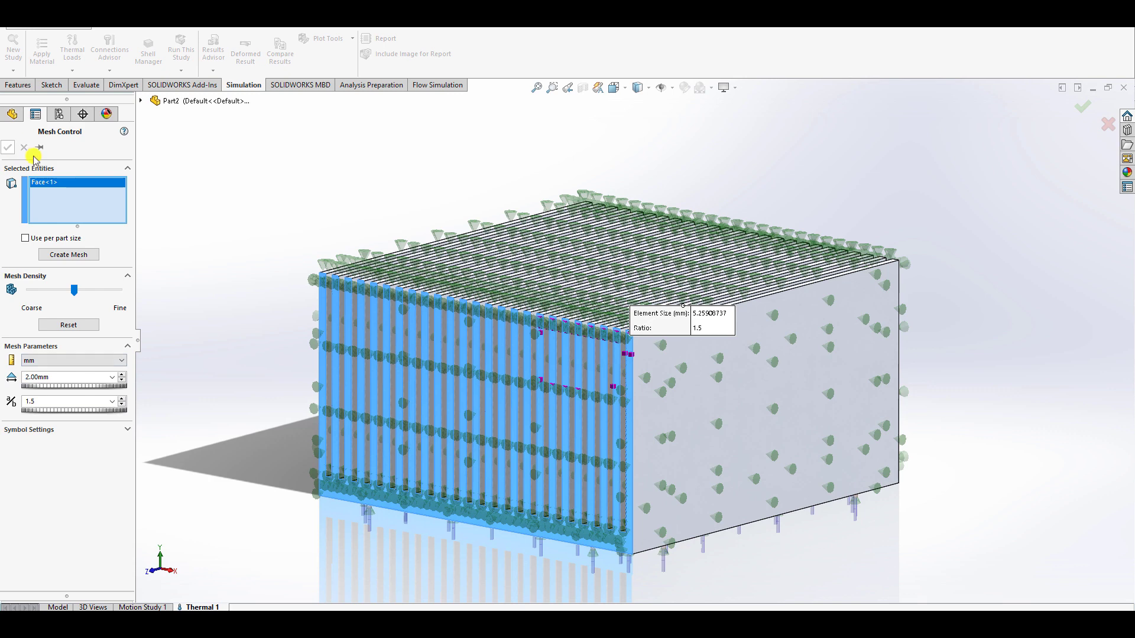
pyautogui.click(8, 147)
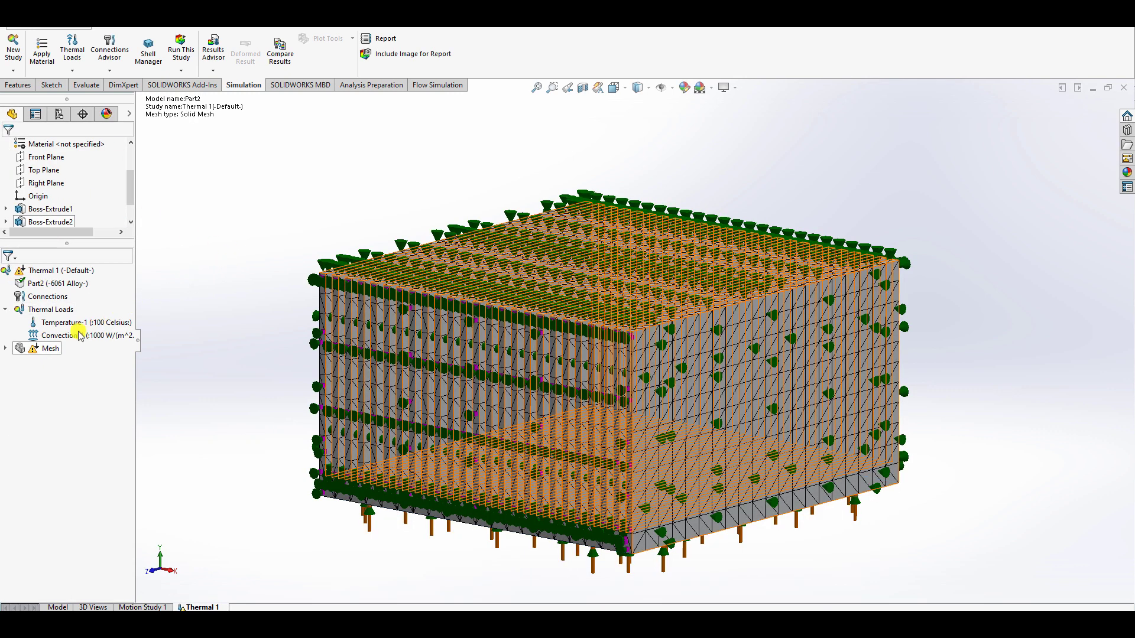
# - Create the mesh again as a standard mesh with a 5.00 mm element size and 0.25 mm tolerance
pyautogui.rightClick(46, 349)
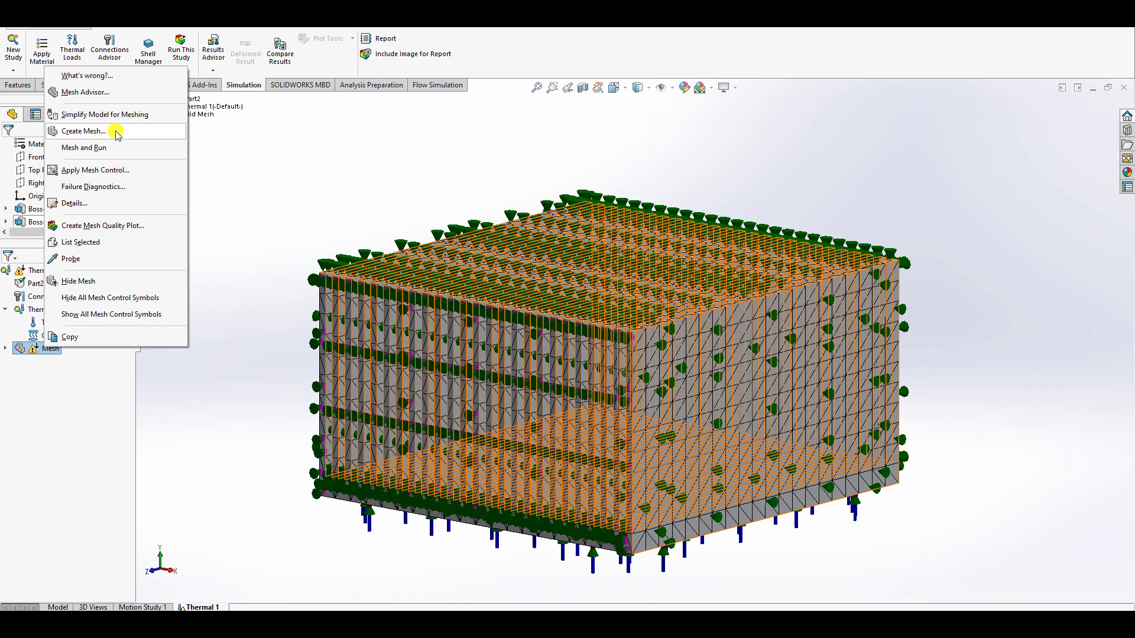
pyautogui.click(6, 349)
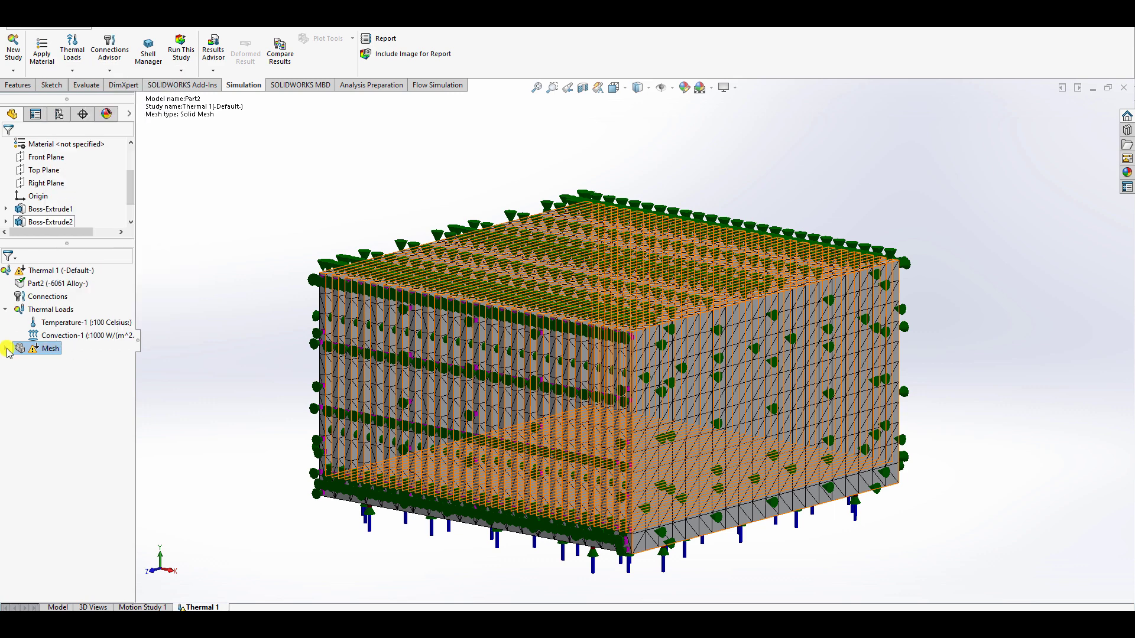
pyautogui.rightClick(24, 349)
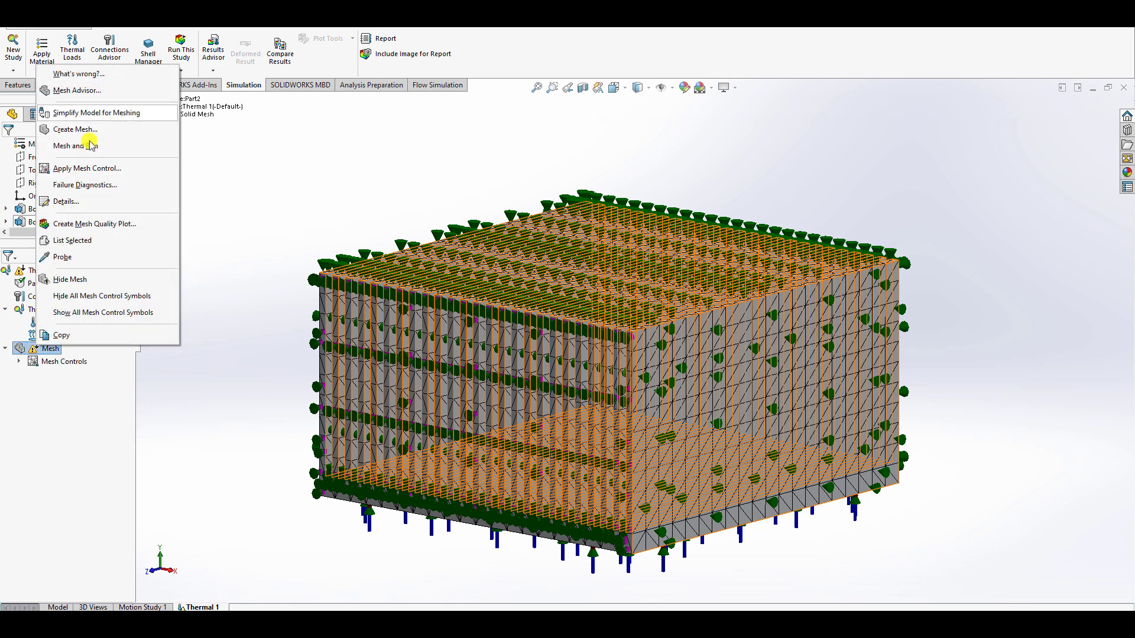
pyautogui.click(95, 130)
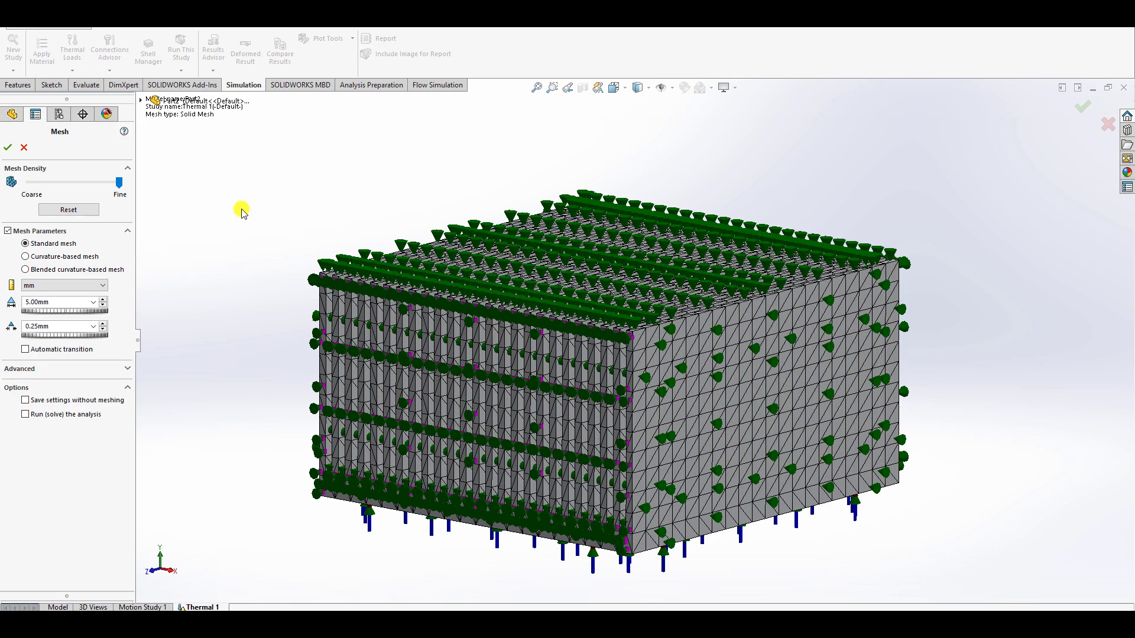
pyautogui.press('Return')
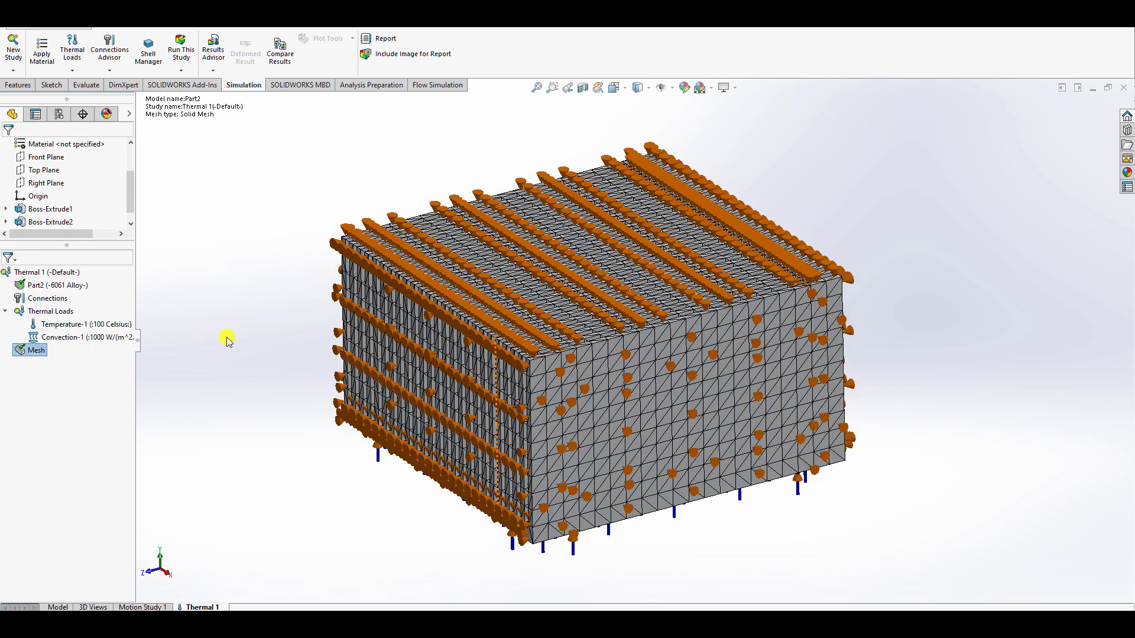
# - Run the thermal study and view the temperature plot on the heat sink from another angle
pyautogui.click(181, 70)
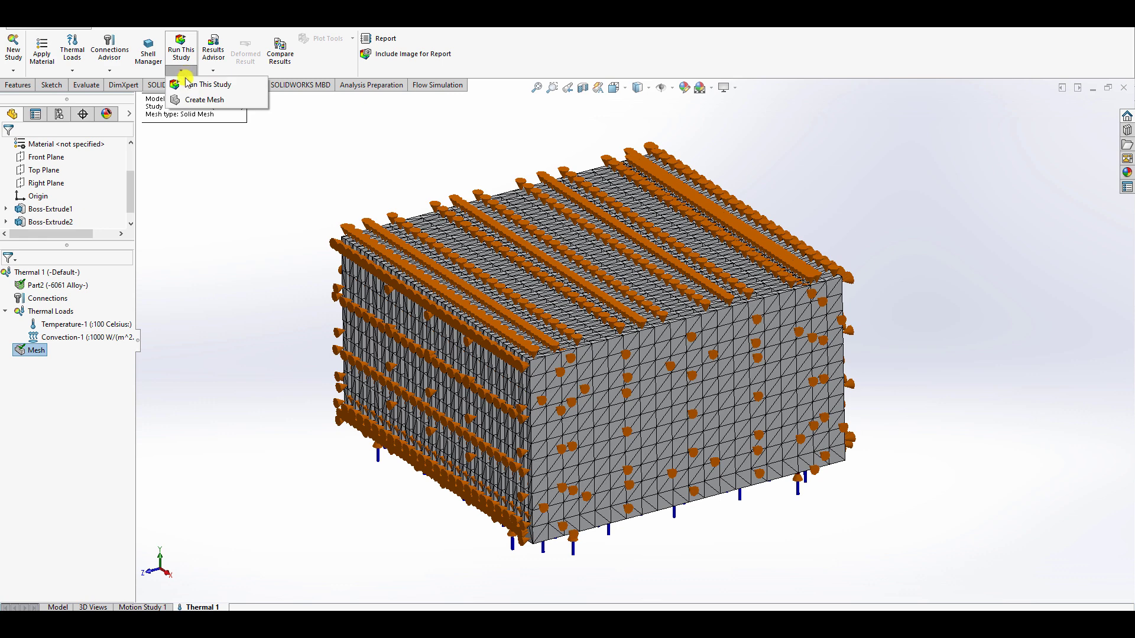
pyautogui.click(201, 84)
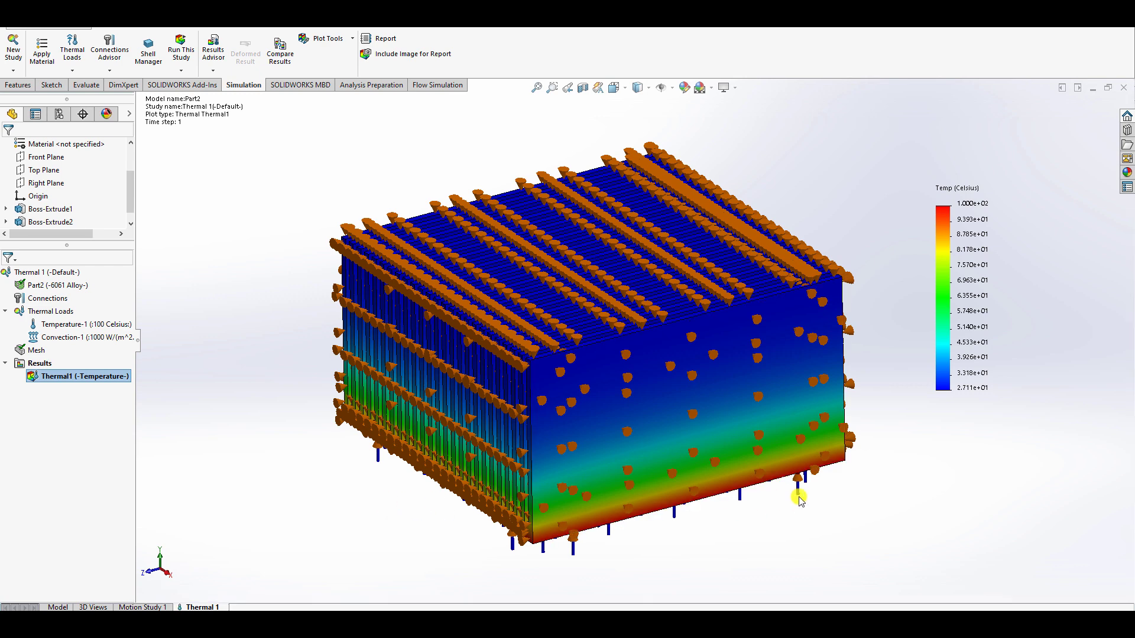
pyautogui.moveTo(798, 500); pyautogui.dragTo(708, 509, button='middle')
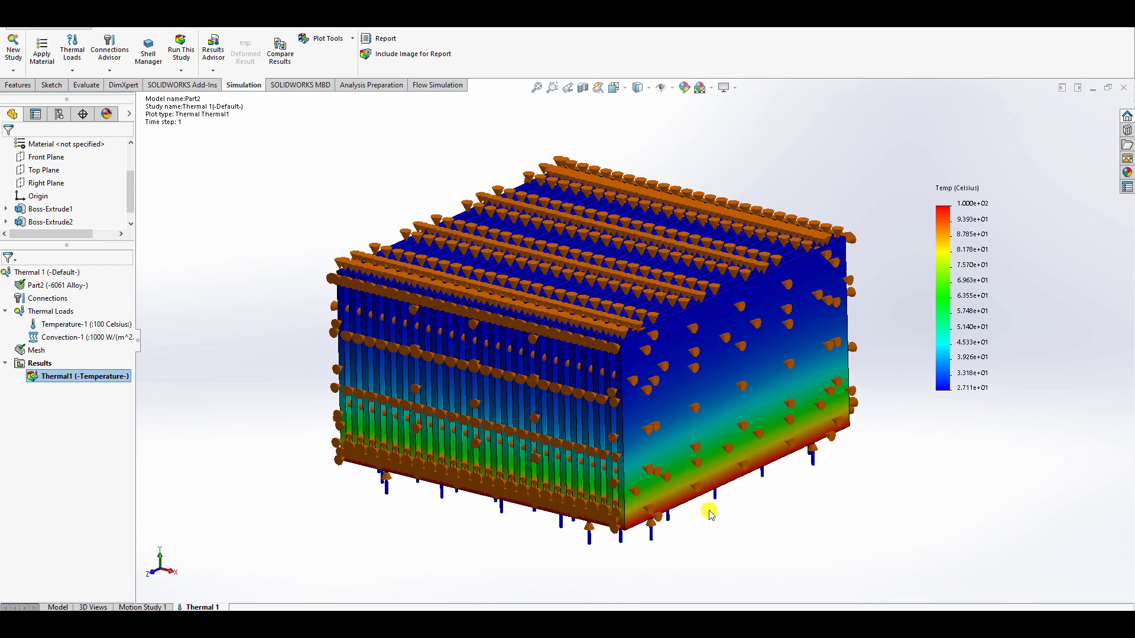
# - Hide the symbols of the base temperature load and the convection load so the temperature plot is unobstructed
pyautogui.click(63, 326)
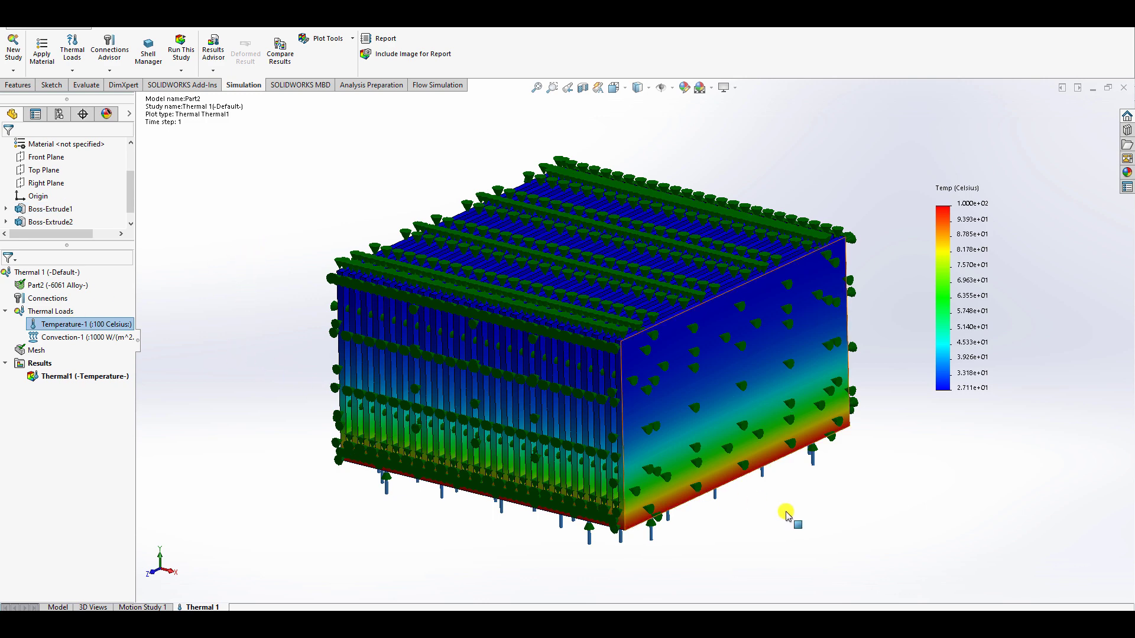
pyautogui.click(51, 312)
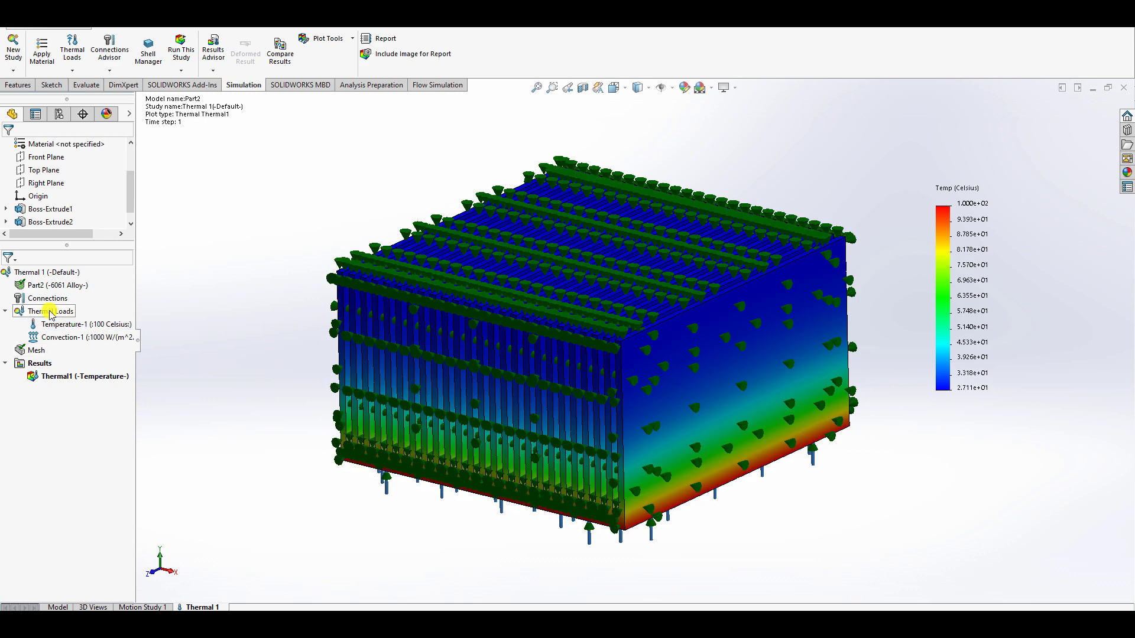
pyautogui.click(6, 312)
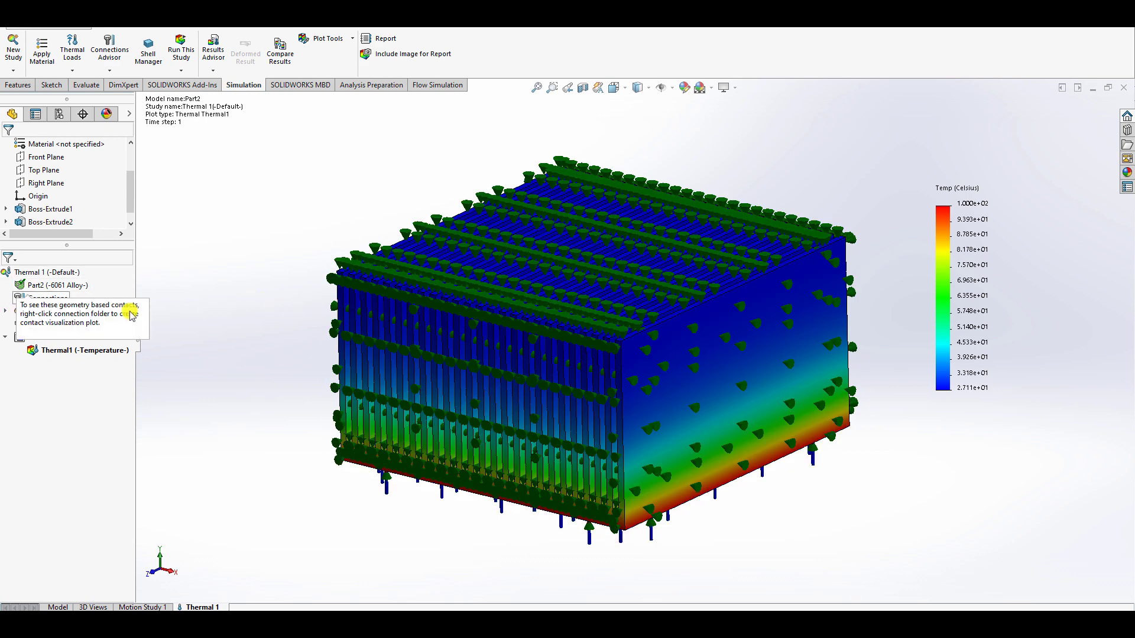
pyautogui.click(6, 311)
pyautogui.click(59, 324)
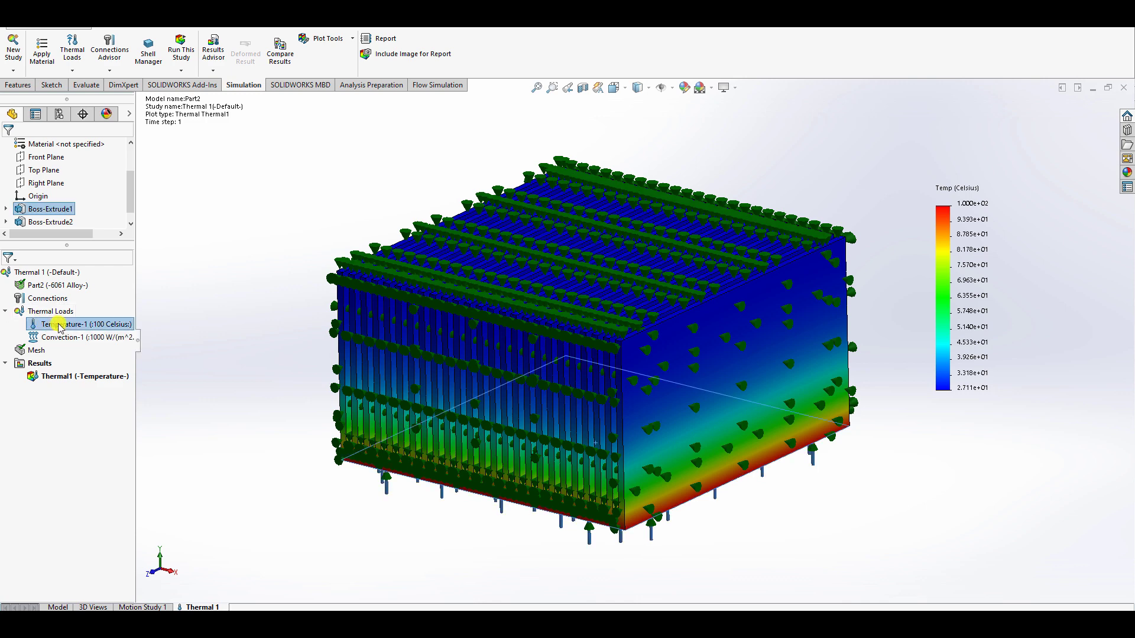
pyautogui.rightClick(81, 325)
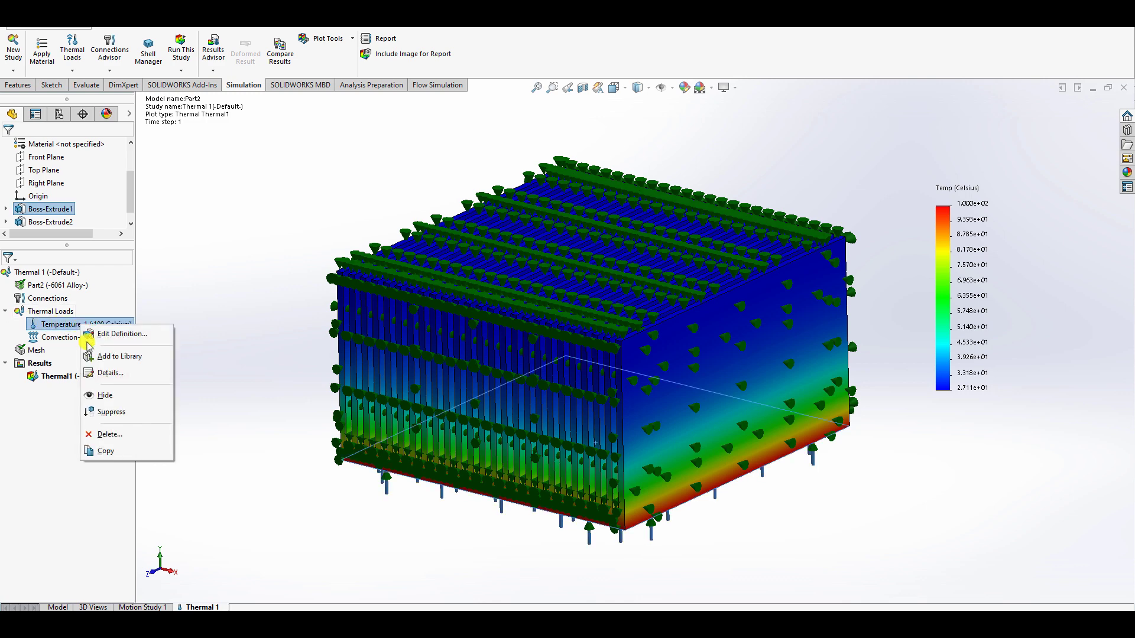
pyautogui.click(105, 395)
pyautogui.click(92, 338)
pyautogui.rightClick(92, 340)
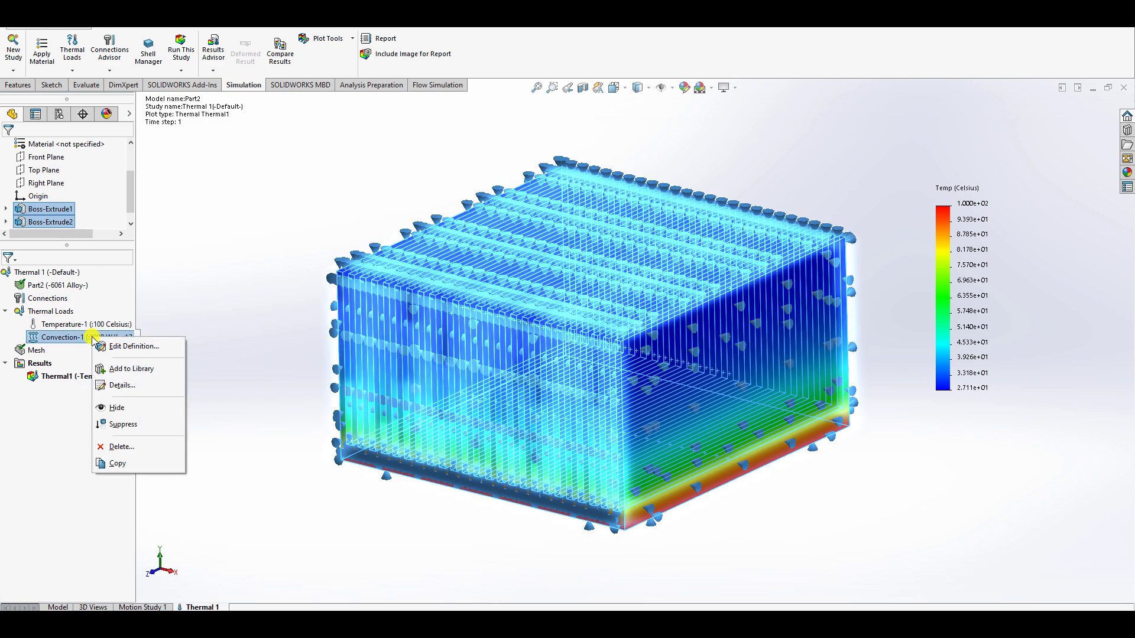
pyautogui.click(107, 408)
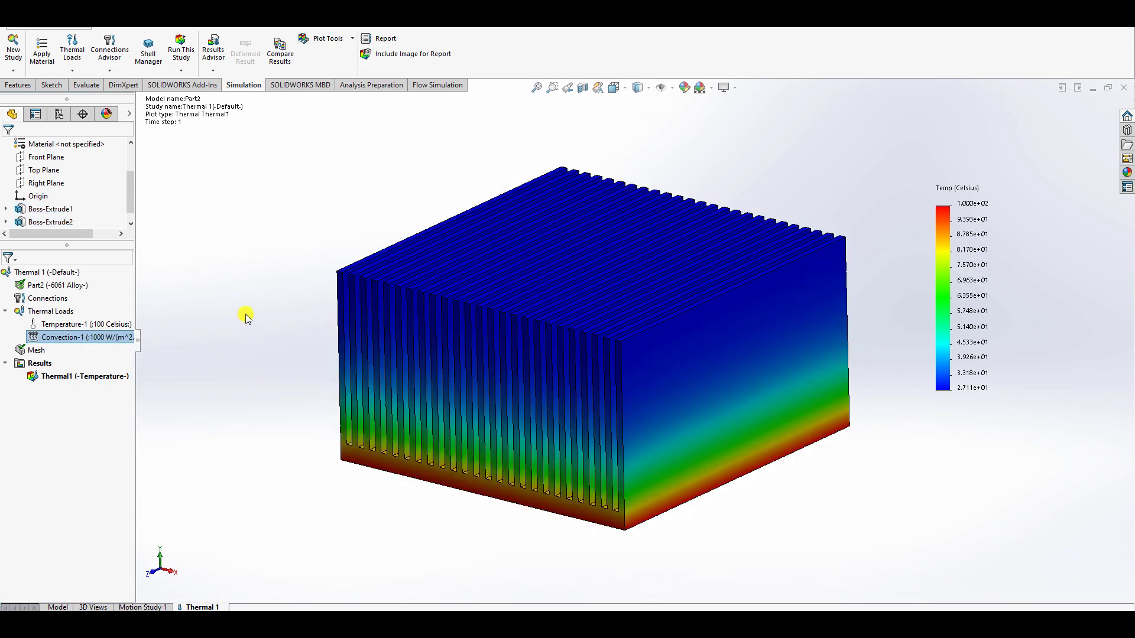
# - Edit the temperature plot and set its legend's number format to floating
pyautogui.moveTo(246, 314); pyautogui.dragTo(246, 312, button='middle')
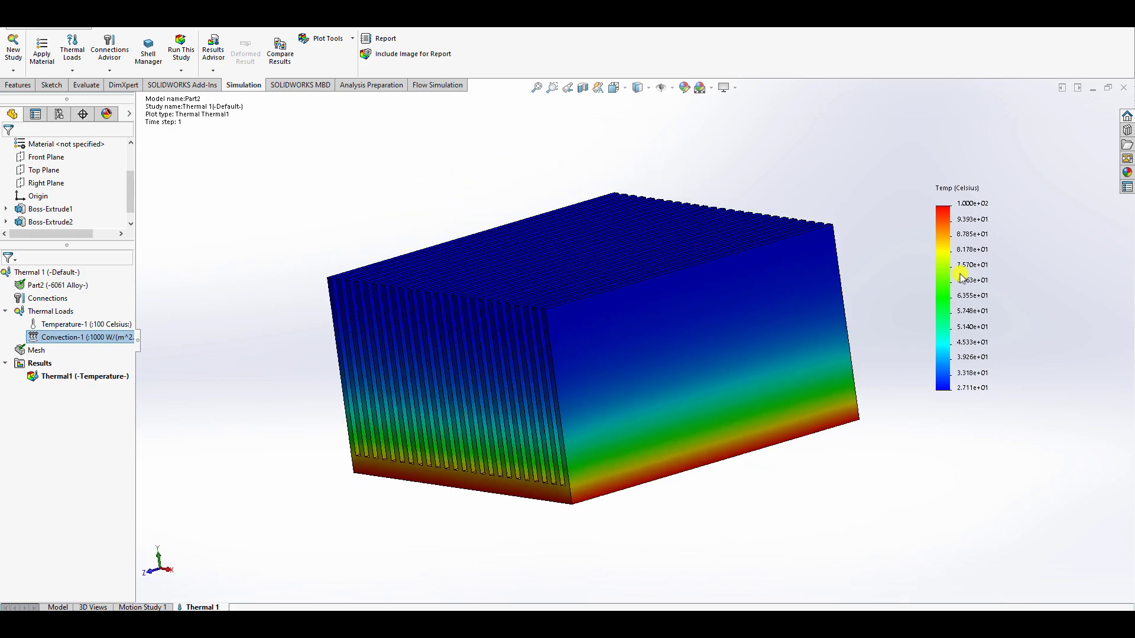
pyautogui.doubleClick(79, 379)
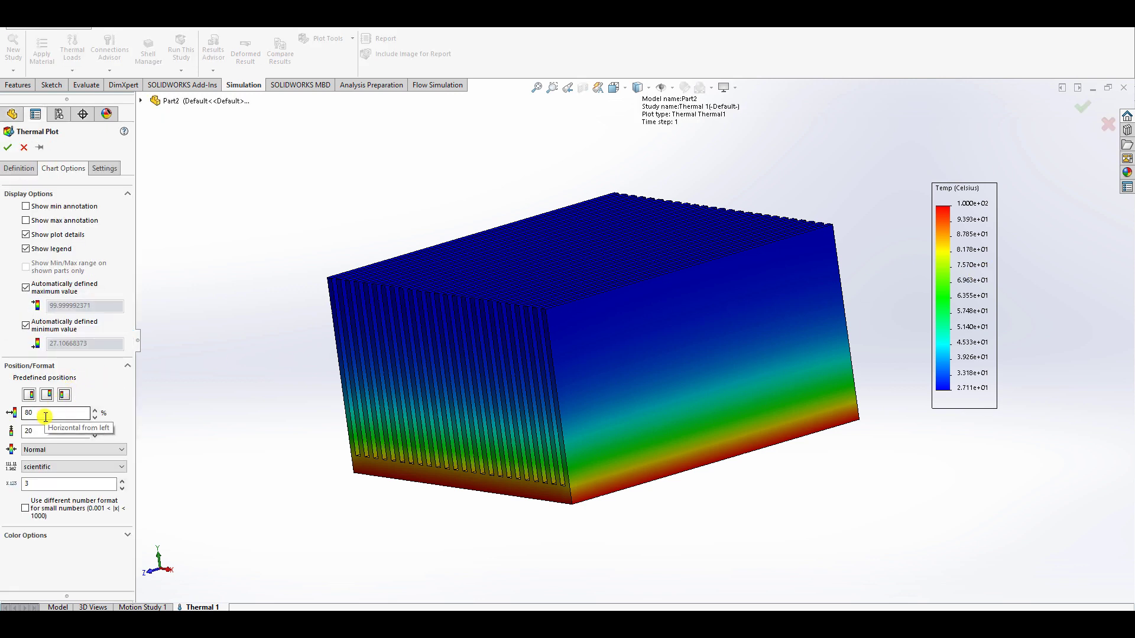
pyautogui.click(53, 467)
pyautogui.click(51, 484)
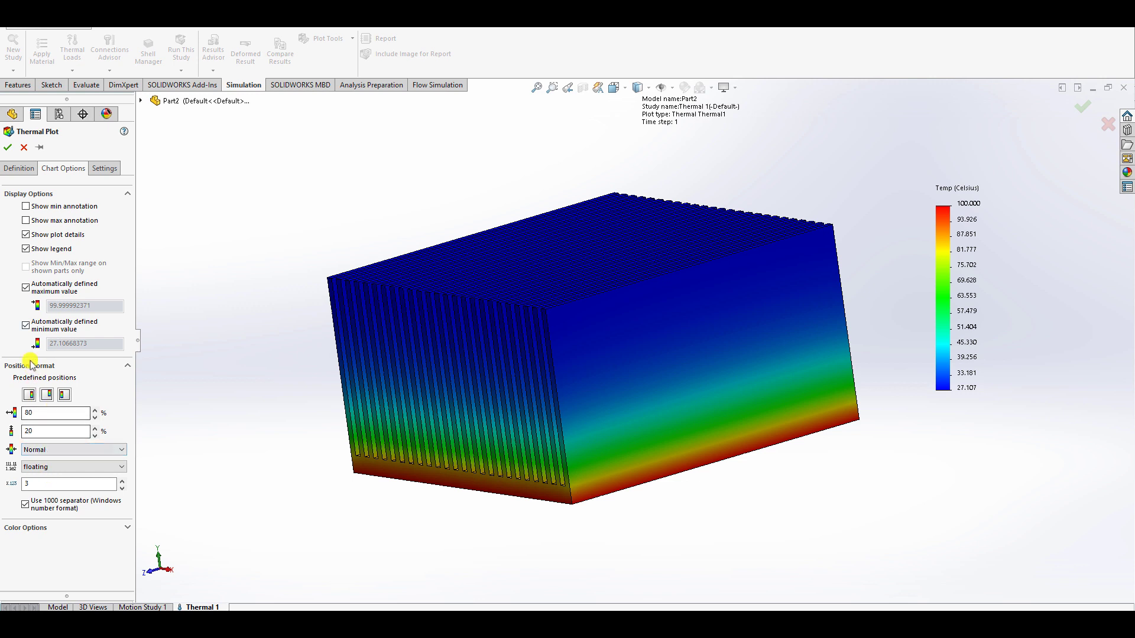
# - Replace the automatic minimum of the temperature legend with 25 and set the legend's width to Thin
pyautogui.click(26, 325)
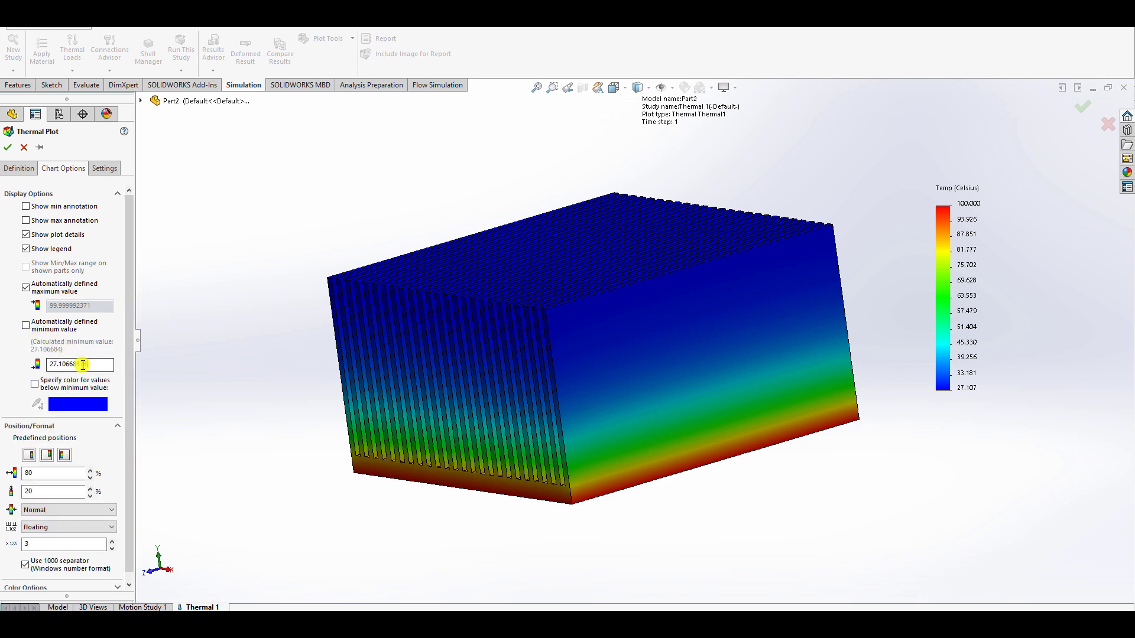
pyautogui.write('25')
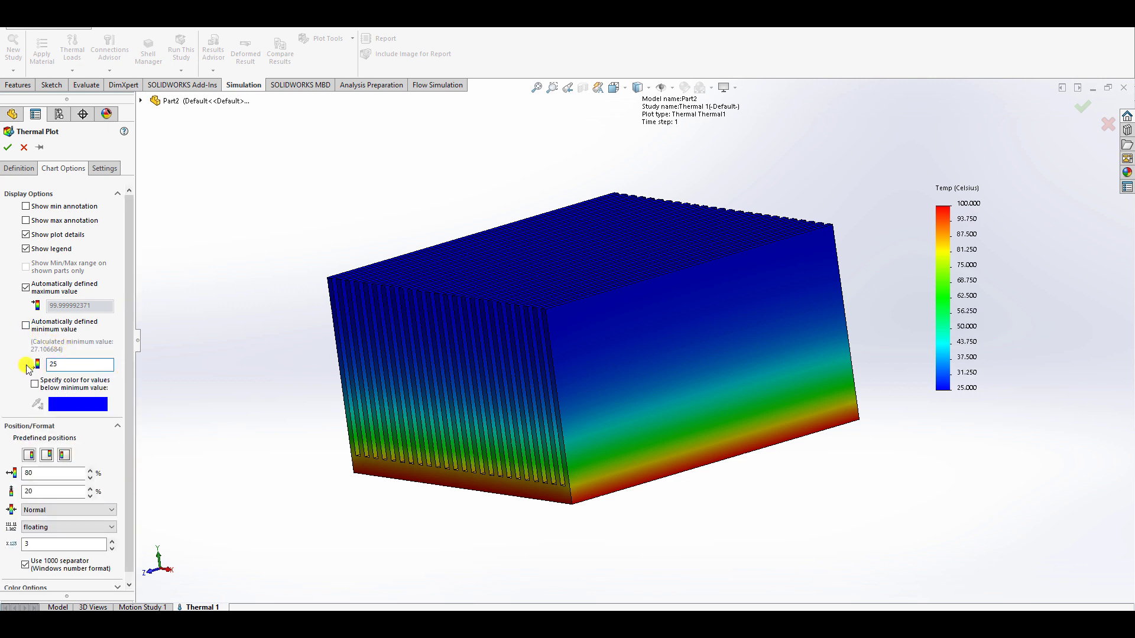
pyautogui.click(950, 383)
pyautogui.scroll(-1, 50, 421)
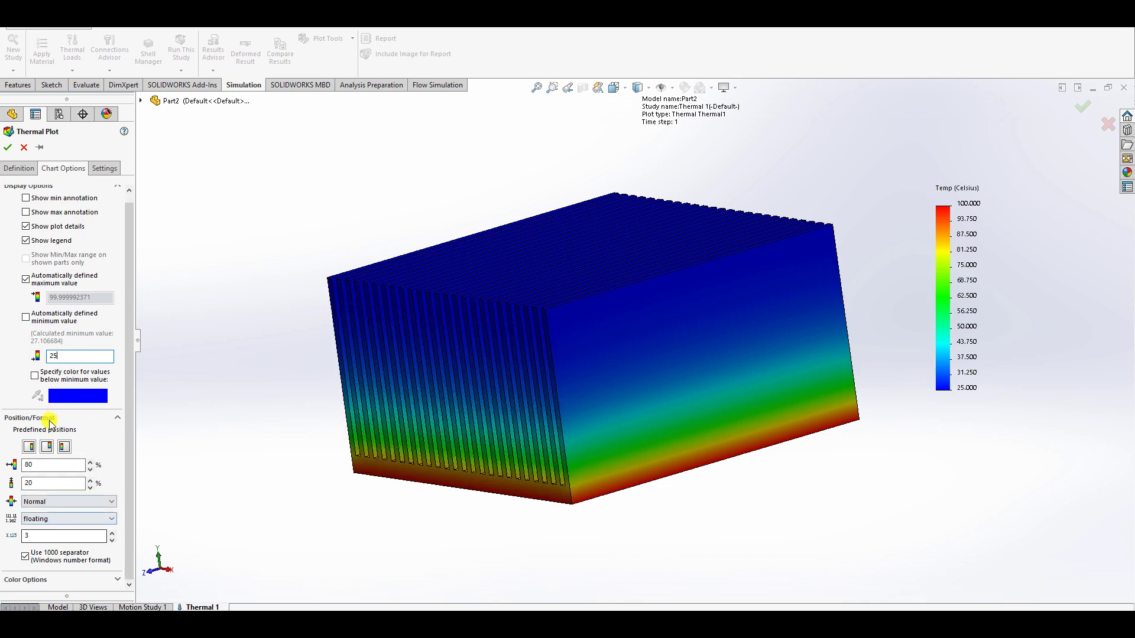
pyautogui.scroll(-1, 53, 501)
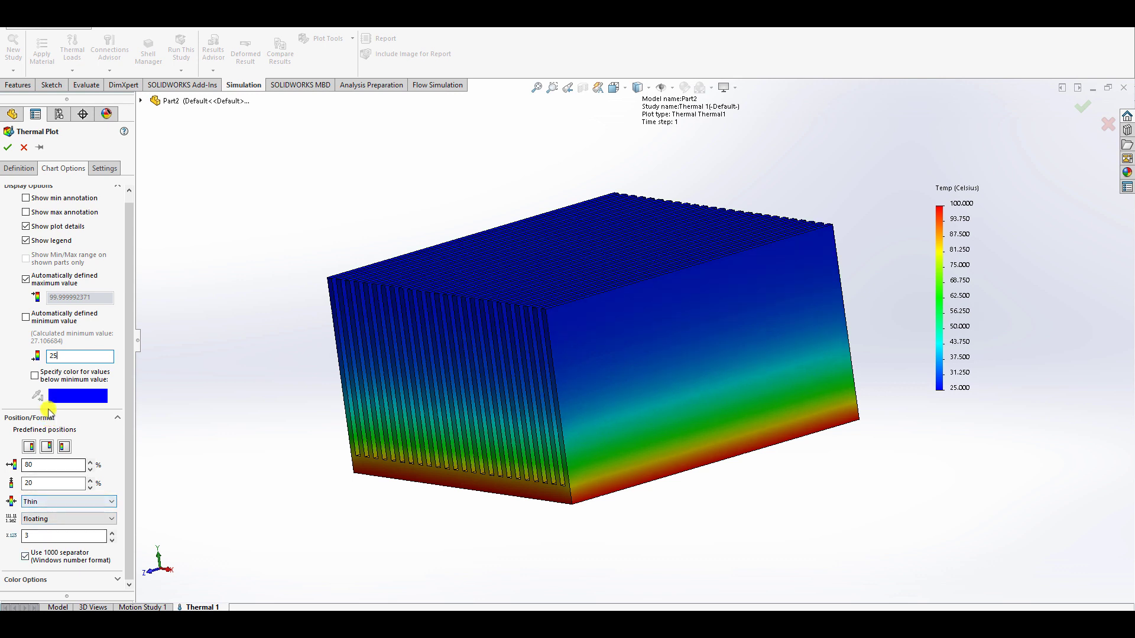
# - Replace the automatic maximum of the temperature legend with 100
pyautogui.click(37, 279)
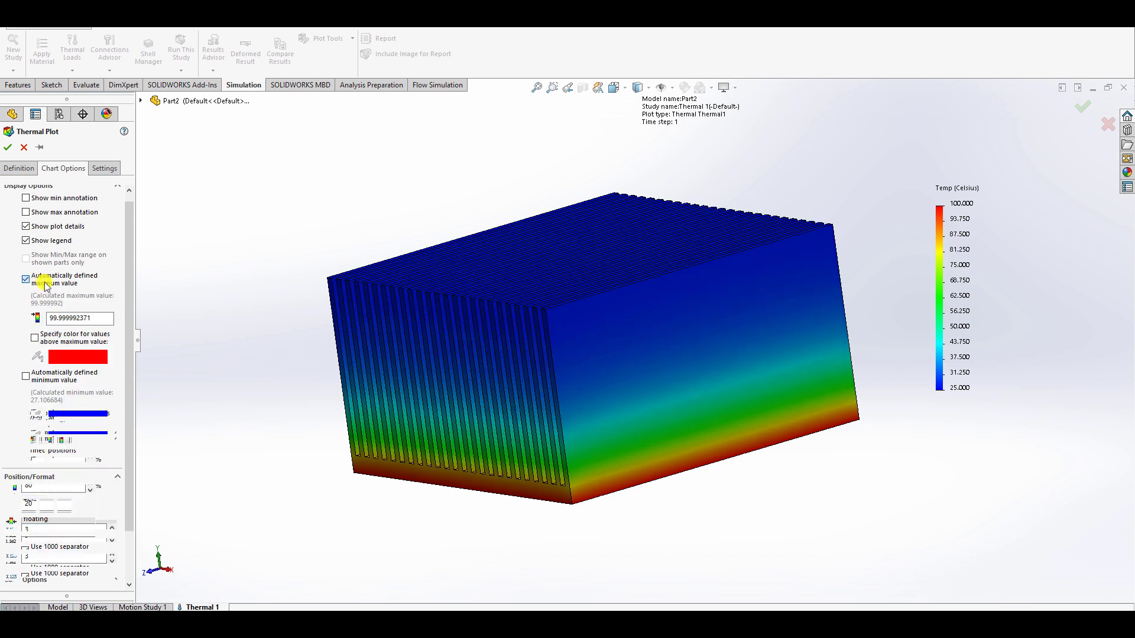
pyautogui.doubleClick(88, 318)
pyautogui.write('100')
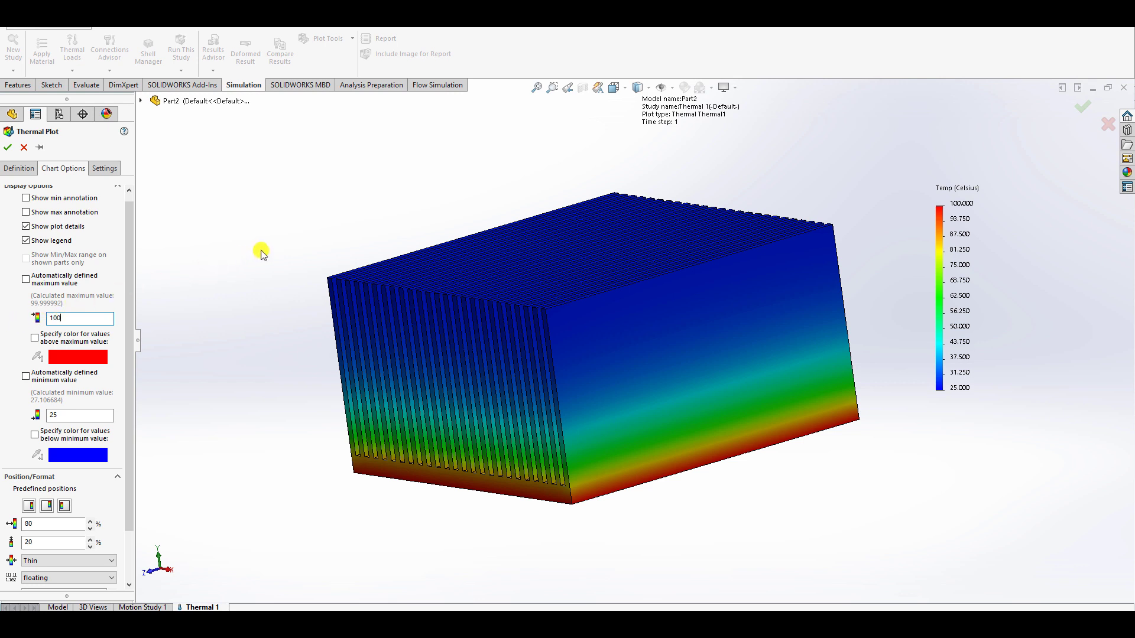
pyautogui.scroll(-3, 71, 285)
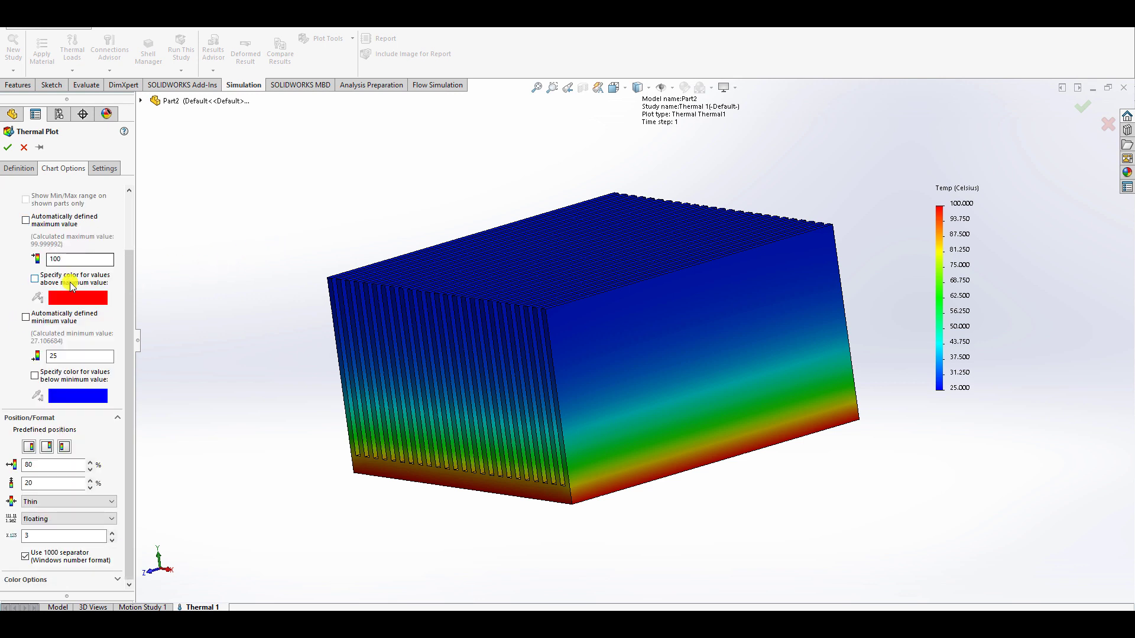
pyautogui.click(19, 169)
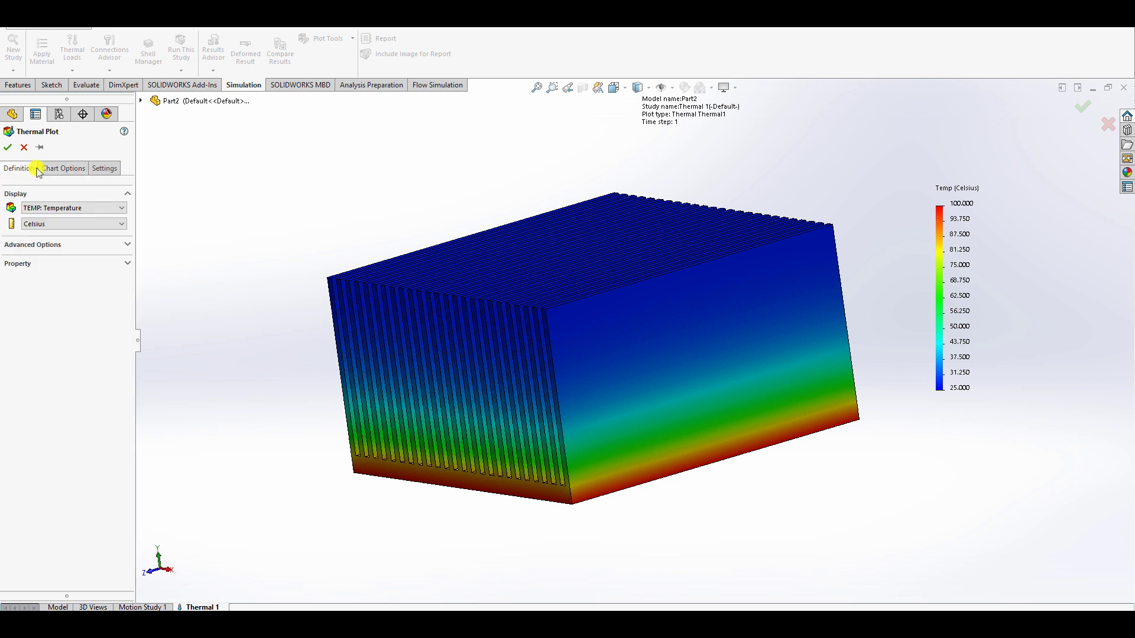
pyautogui.click(62, 245)
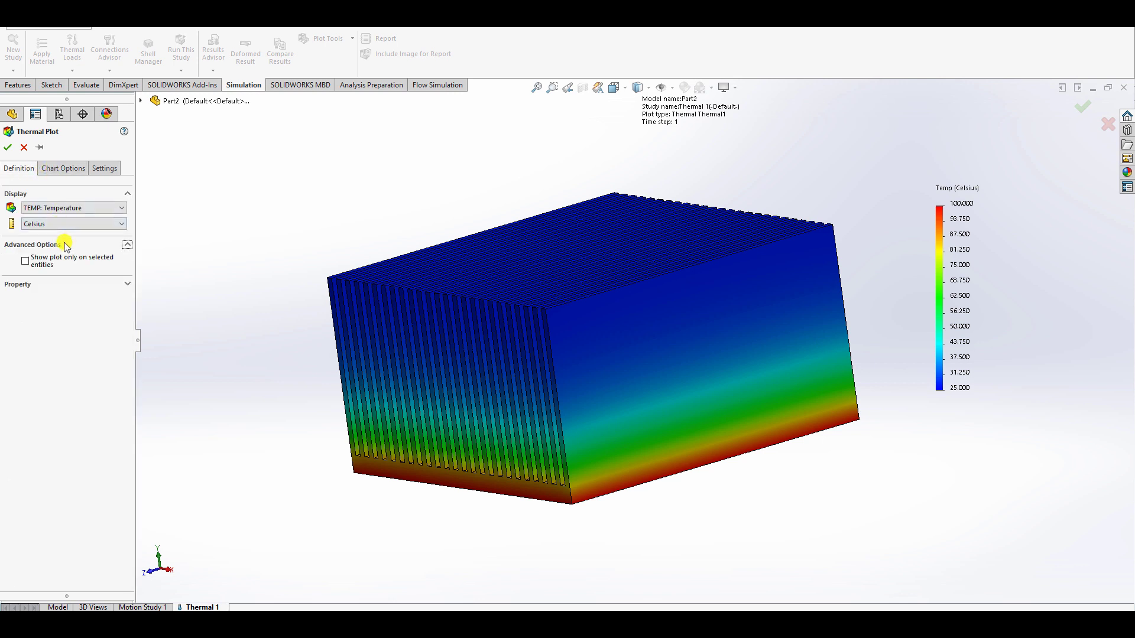
pyautogui.click(80, 285)
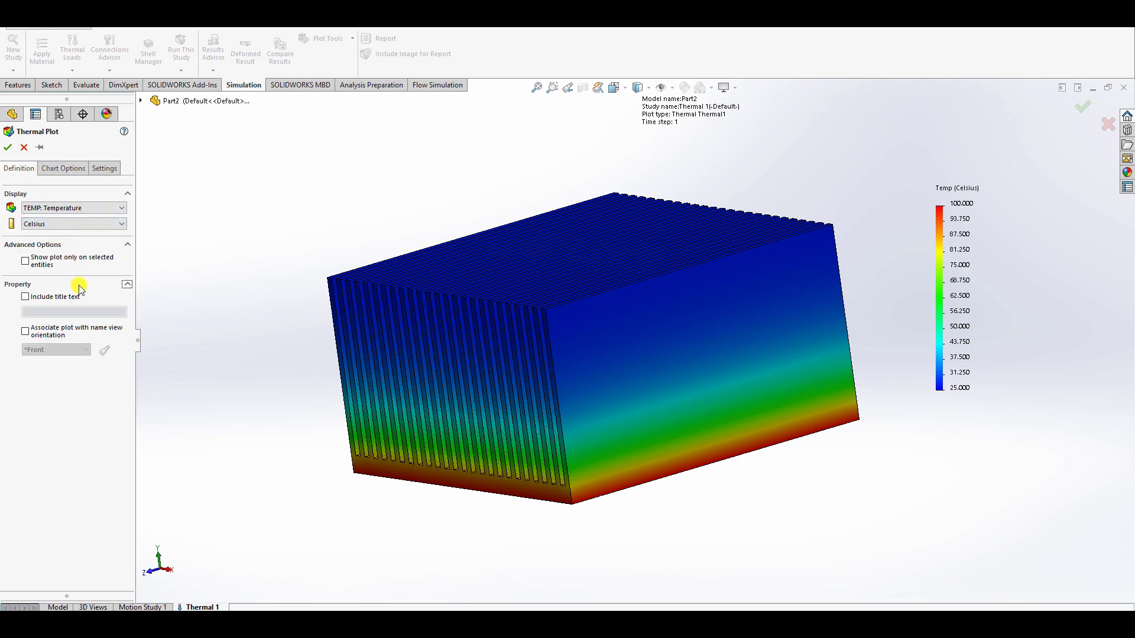
# - Set the number of colors in the temperature plot's legend to 5 and accept the plot settings
pyautogui.click(63, 168)
pyautogui.scroll(-3, 68, 230)
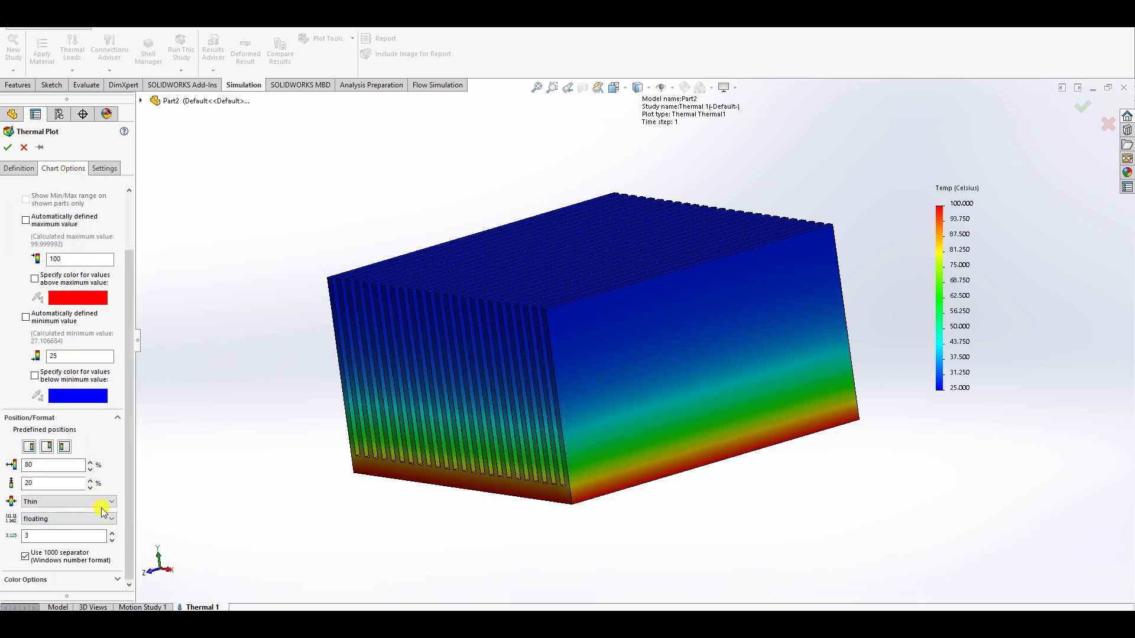
pyautogui.click(118, 582)
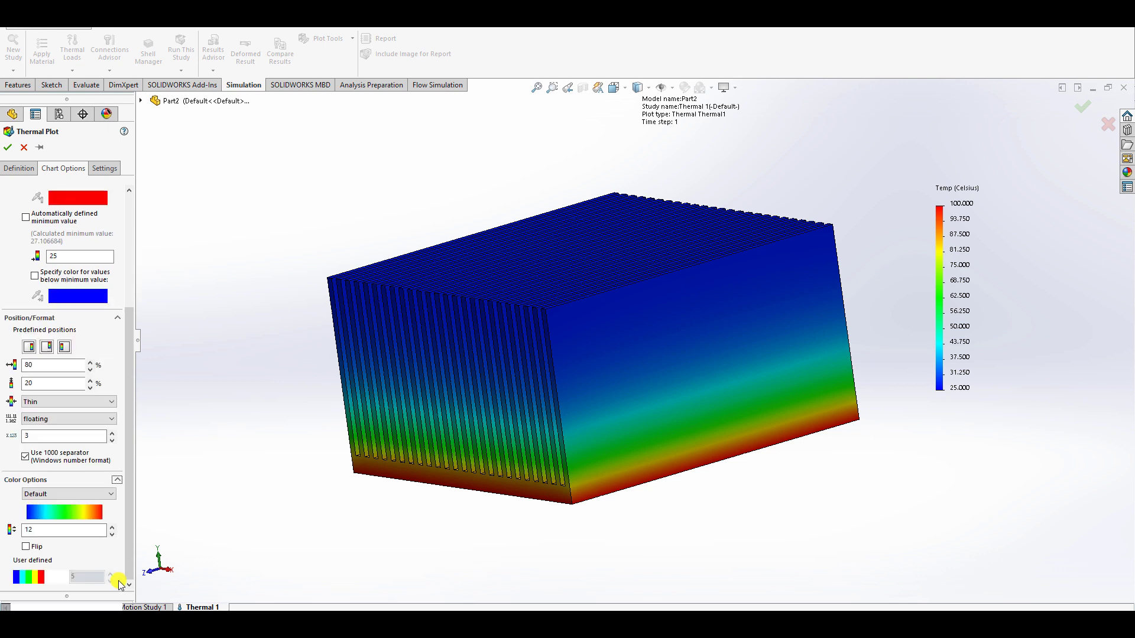
pyautogui.doubleClick(40, 529)
pyautogui.write('12')
pyautogui.moveTo(40, 529); pyautogui.dragTo(8, 531)
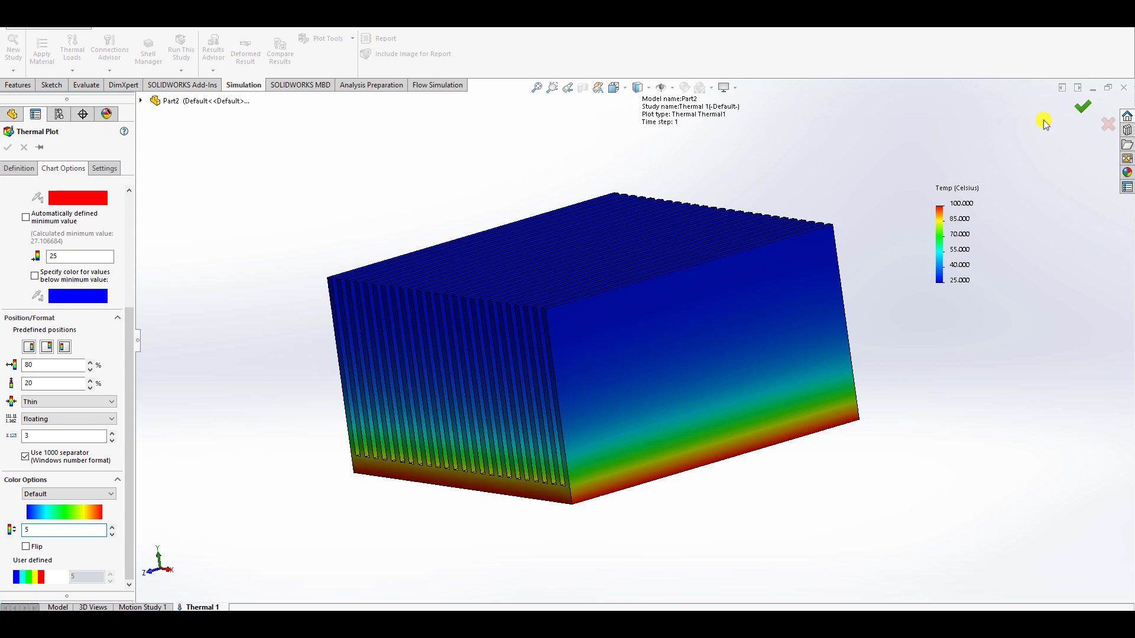
pyautogui.press('Return')
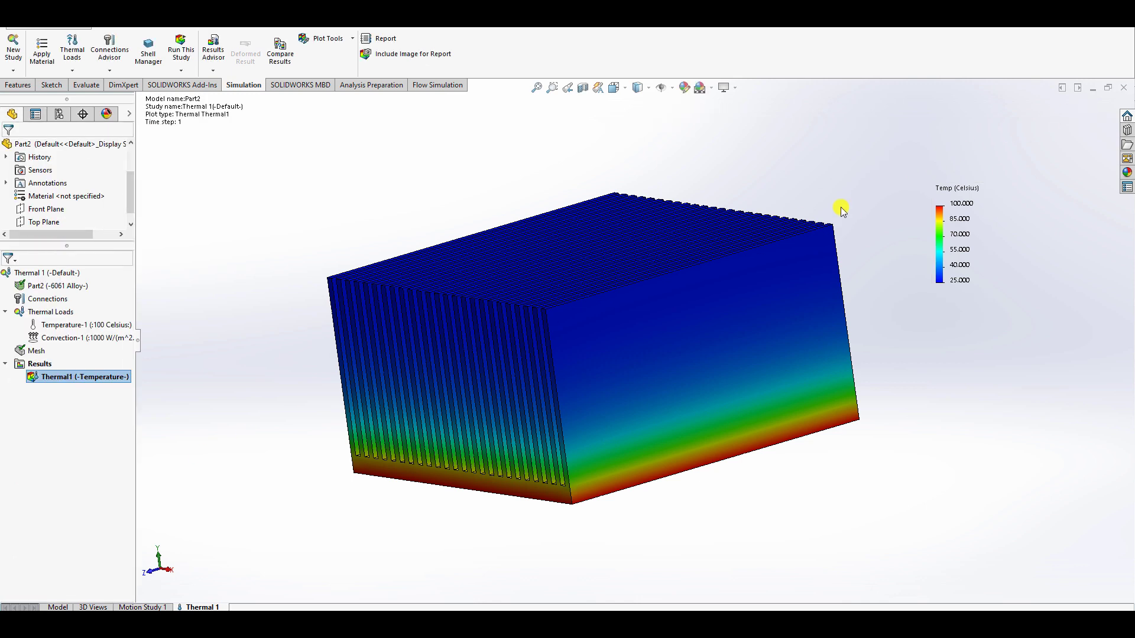
pyautogui.moveTo(840, 208); pyautogui.dragTo(841, 207, button='middle')
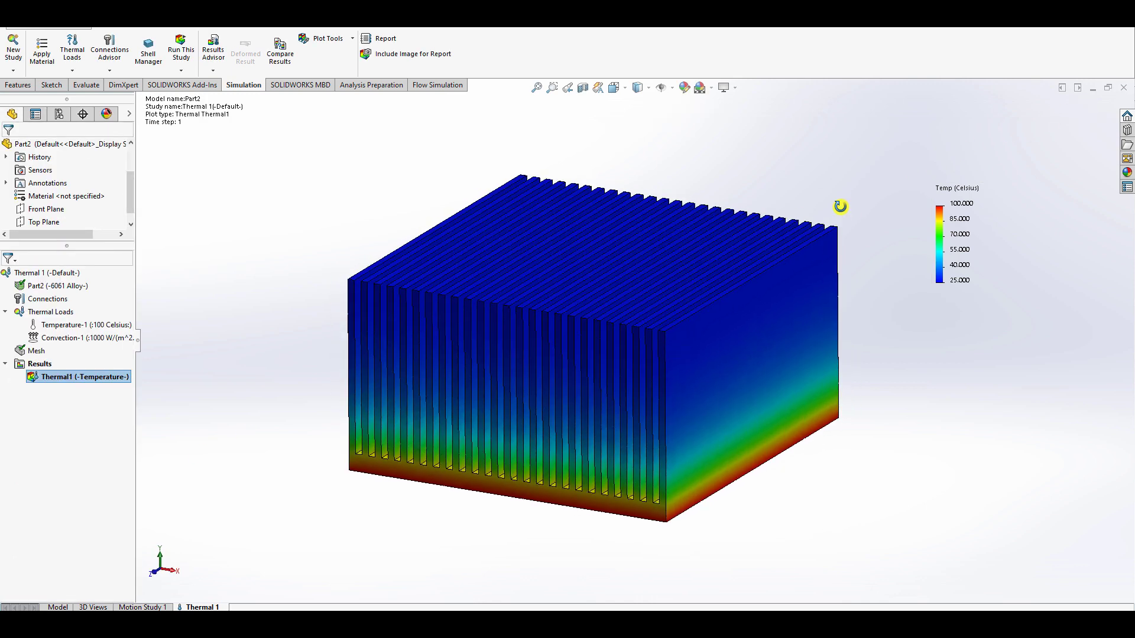
pyautogui.rightClick(52, 379)
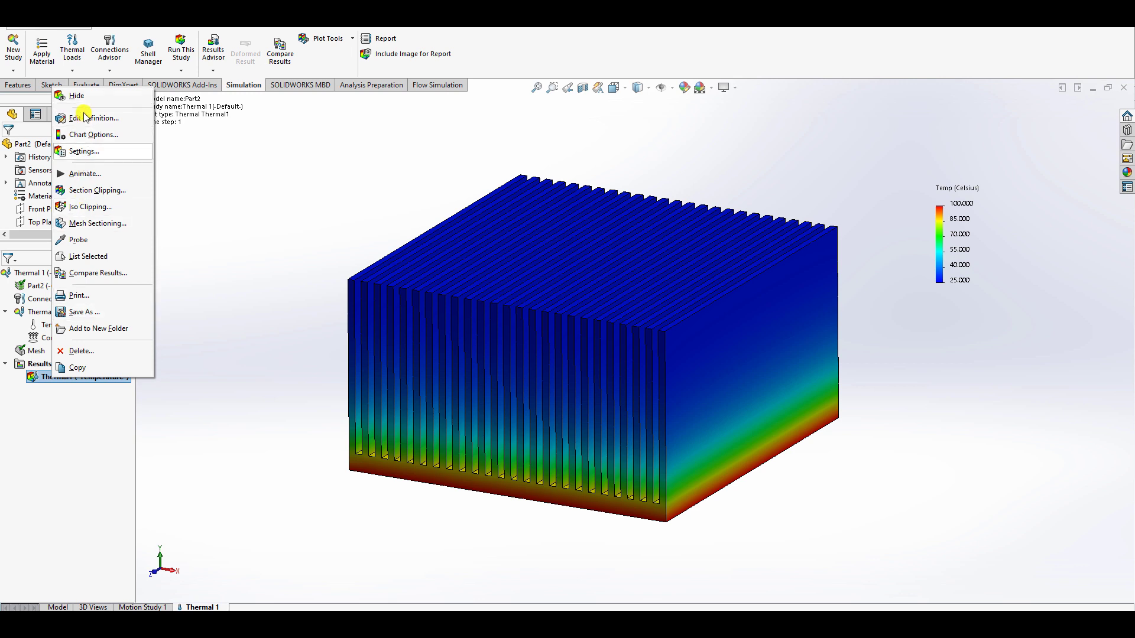
pyautogui.click(257, 421)
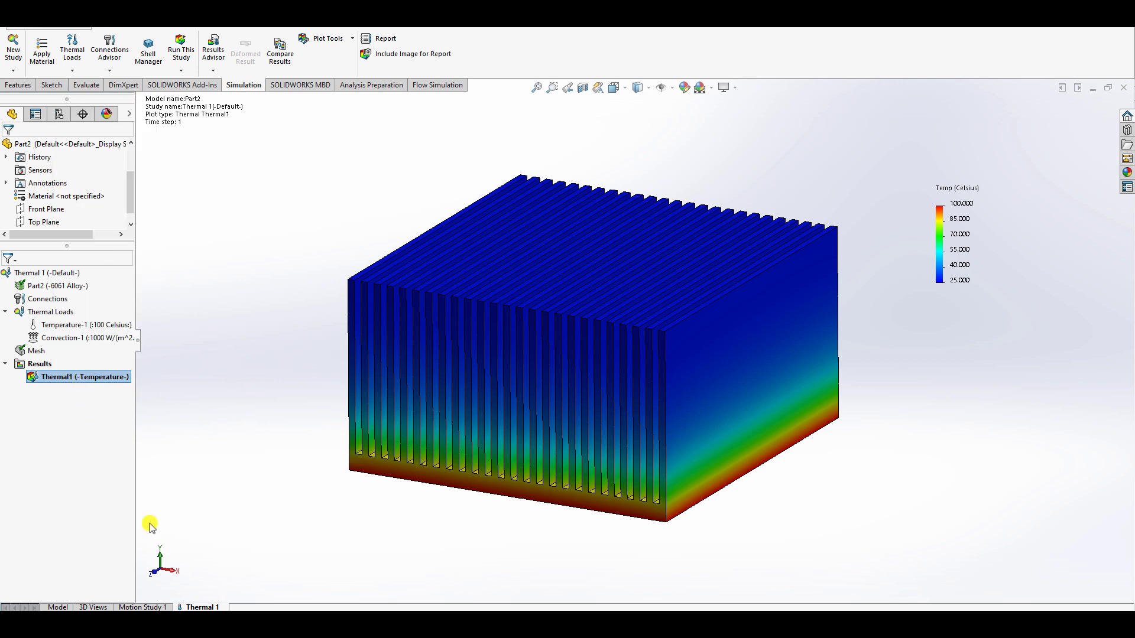
# - Copy the Thermal 1 study as "Thermal 2 from [Thermal 1]" and suppress the copy's 100 °C base temperature load
pyautogui.rightClick(193, 607)
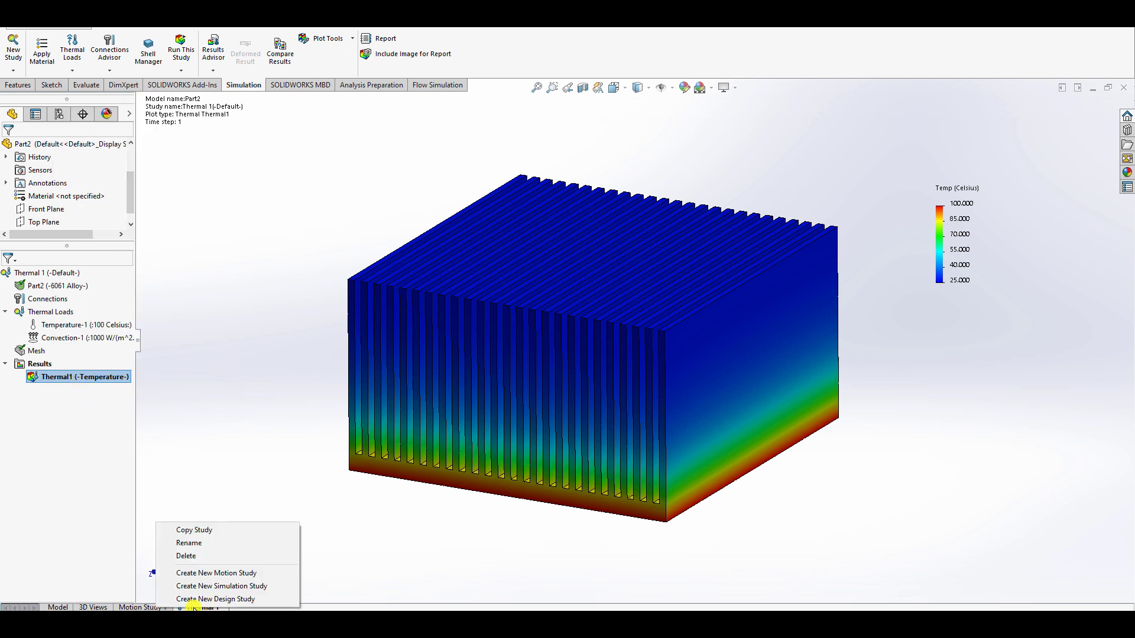
pyautogui.click(207, 529)
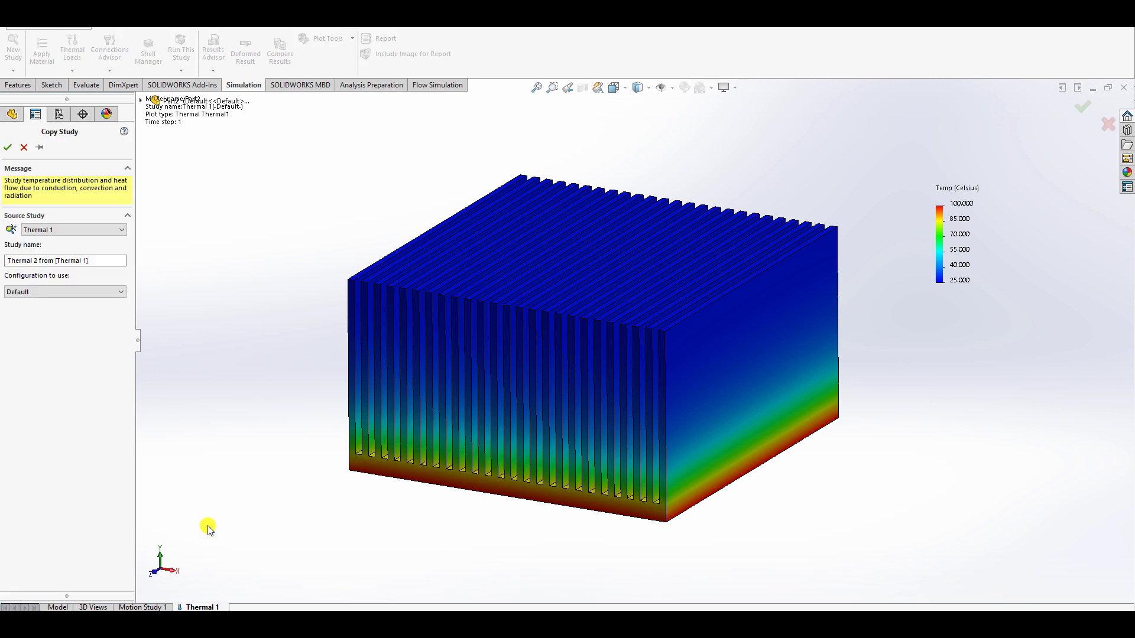
pyautogui.click(103, 261)
pyautogui.click(8, 147)
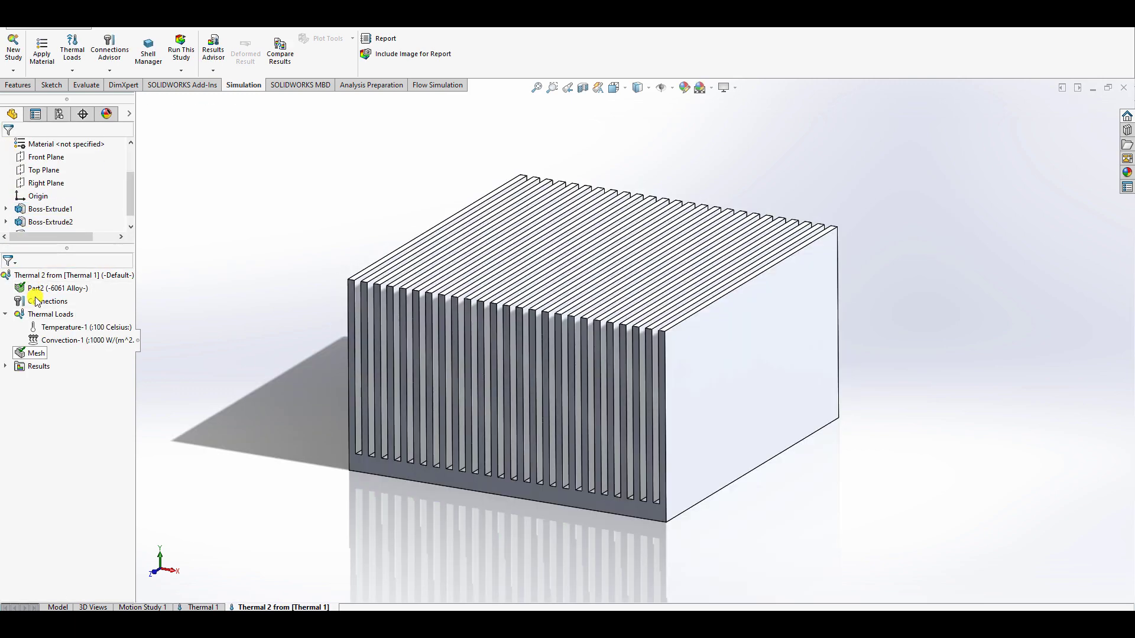
pyautogui.rightClick(65, 328)
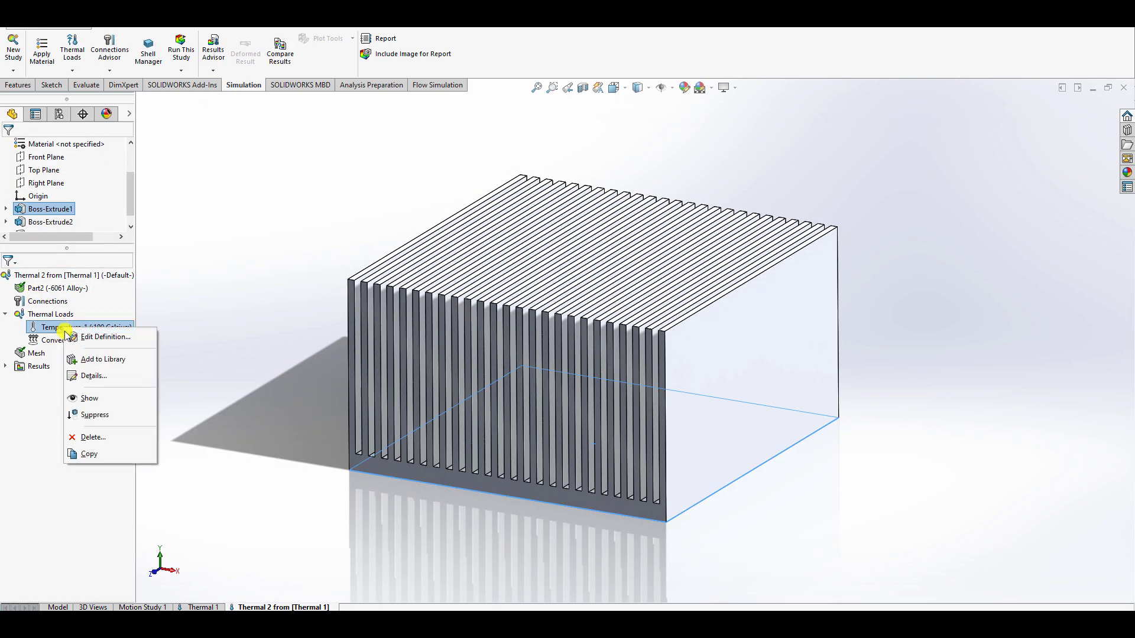
pyautogui.click(90, 417)
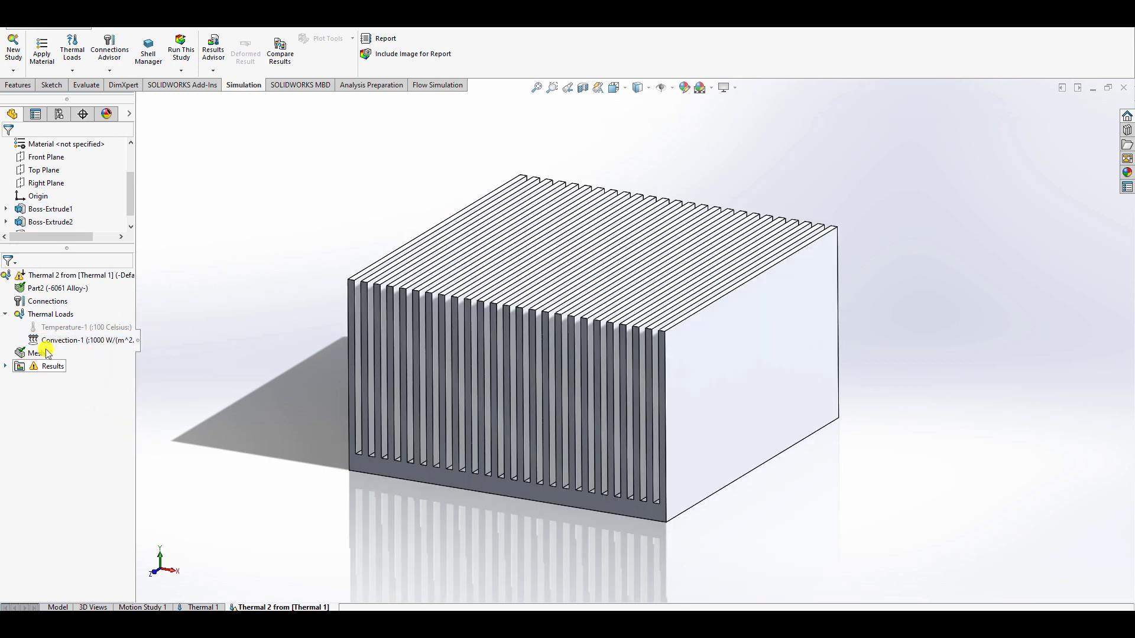
pyautogui.click(6, 366)
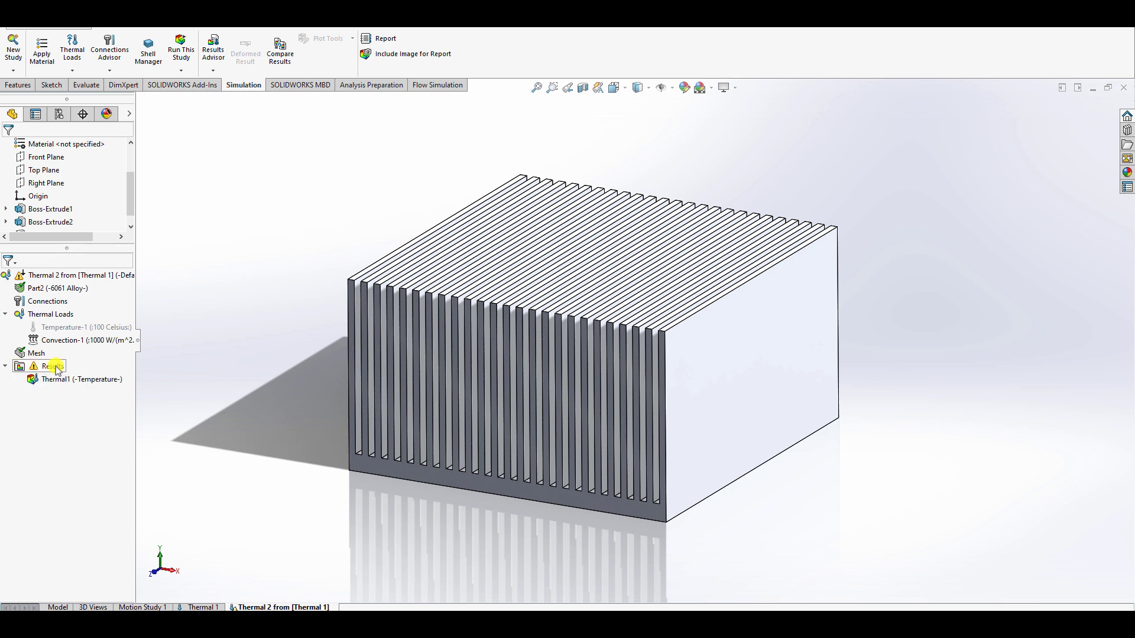
pyautogui.rightClick(56, 371)
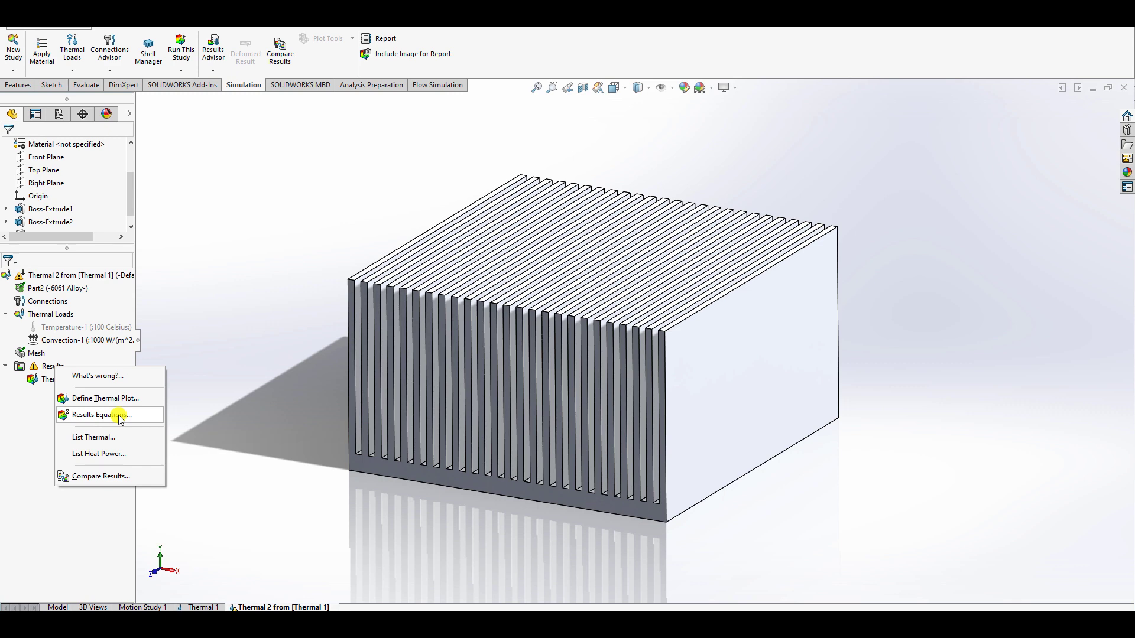
pyautogui.click(218, 340)
pyautogui.click(39, 366)
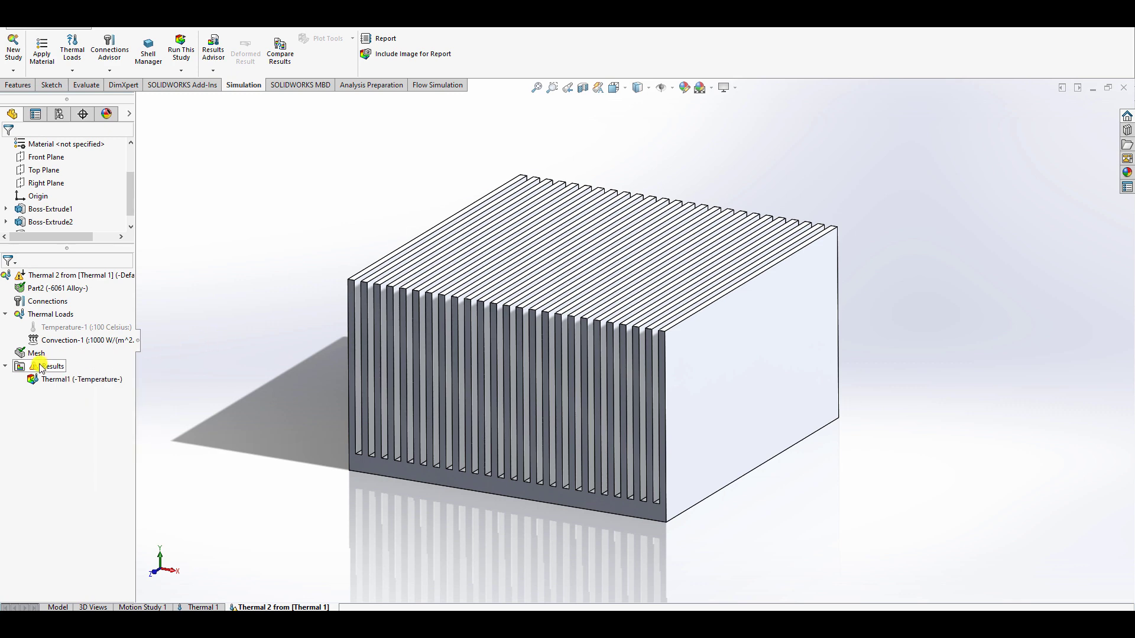
pyautogui.rightClick(39, 364)
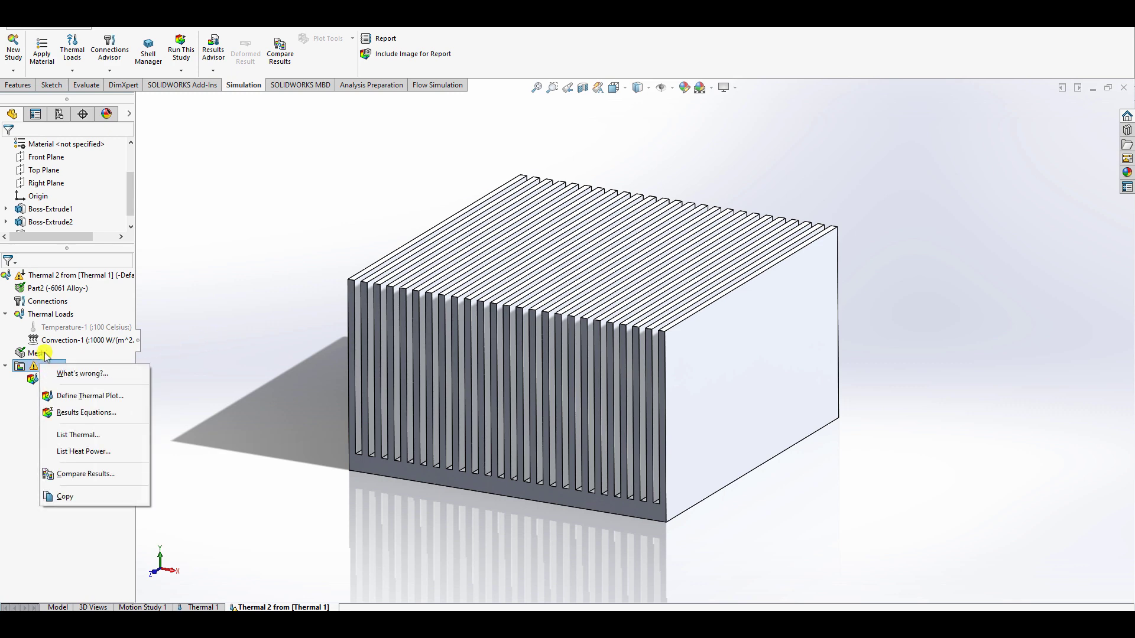
# - Run the copied study in steady state and display the Thermal 1 study's temperature plot for comparison
pyautogui.click(184, 48)
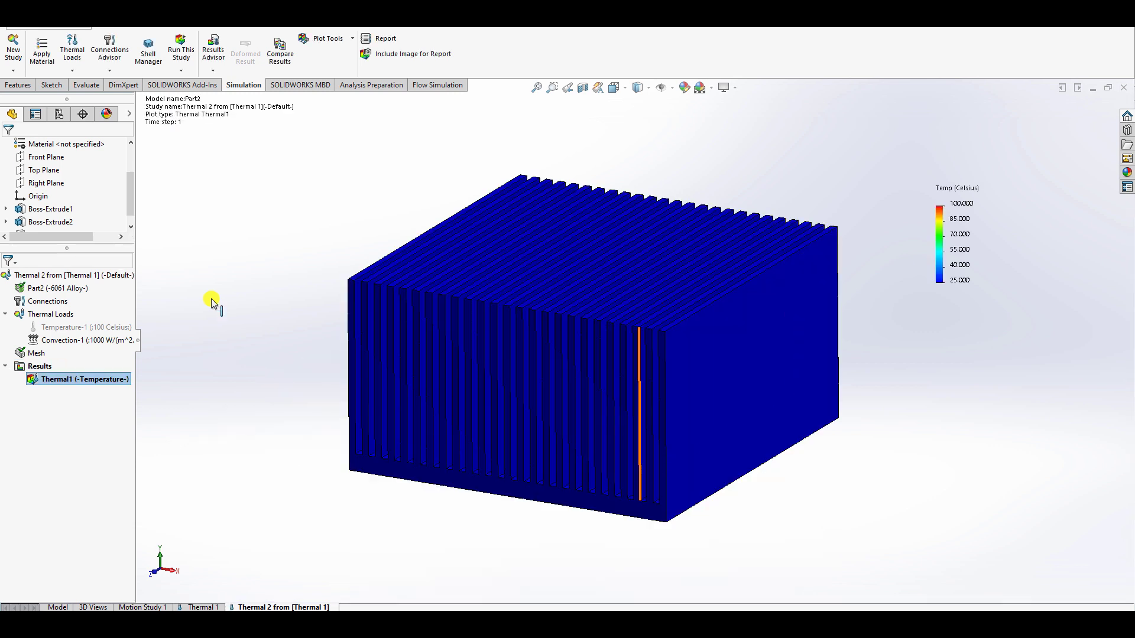
pyautogui.click(202, 607)
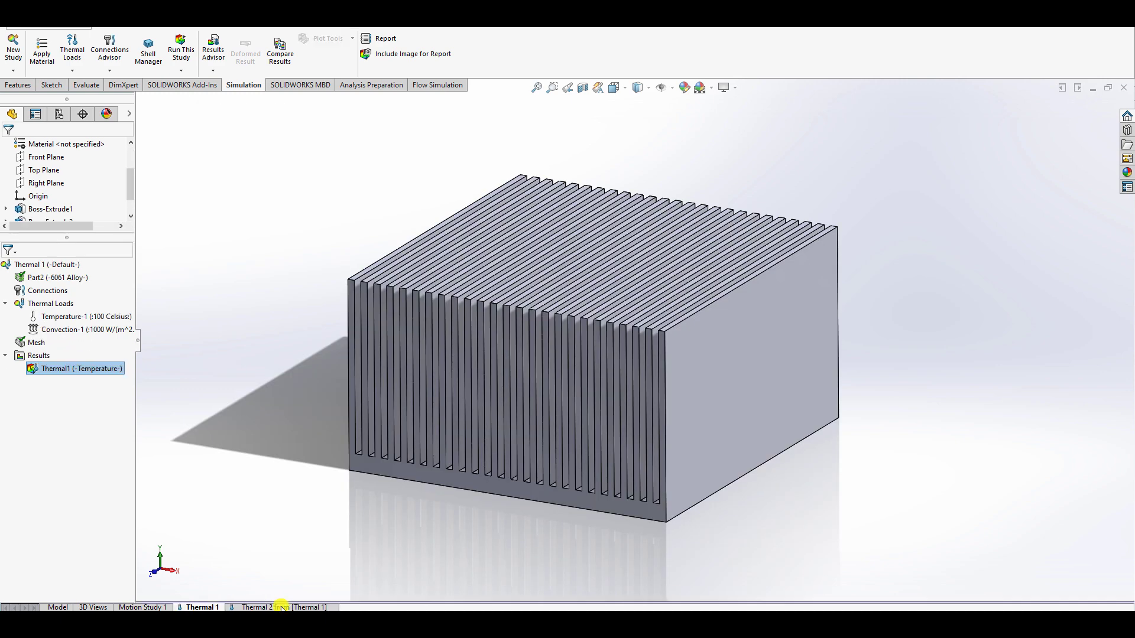
pyautogui.rightClick(52, 367)
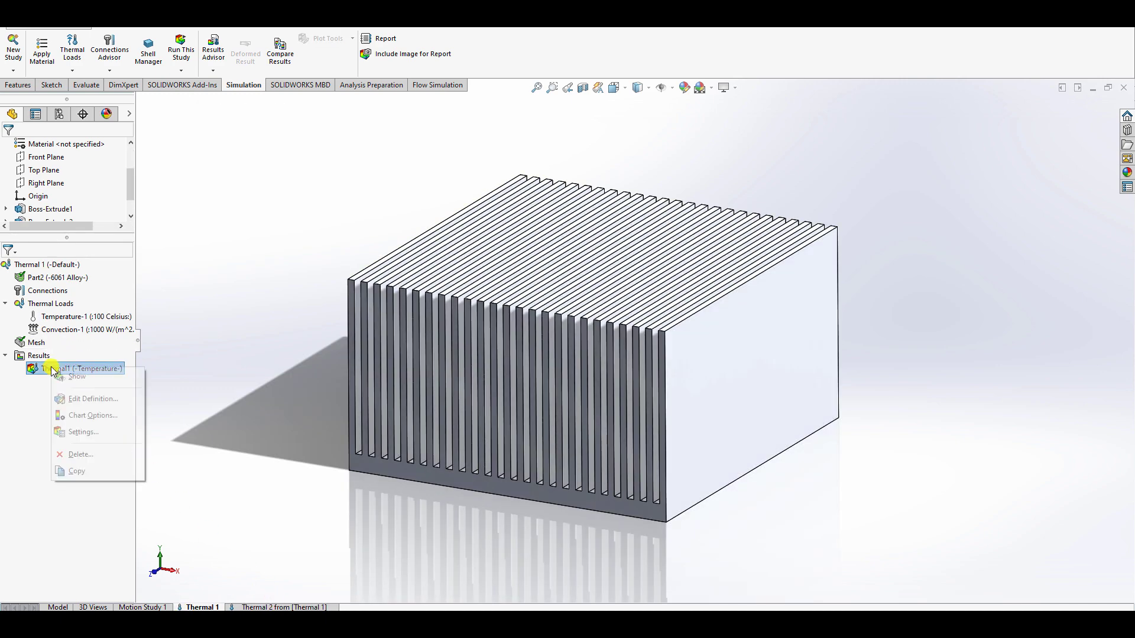
pyautogui.click(75, 375)
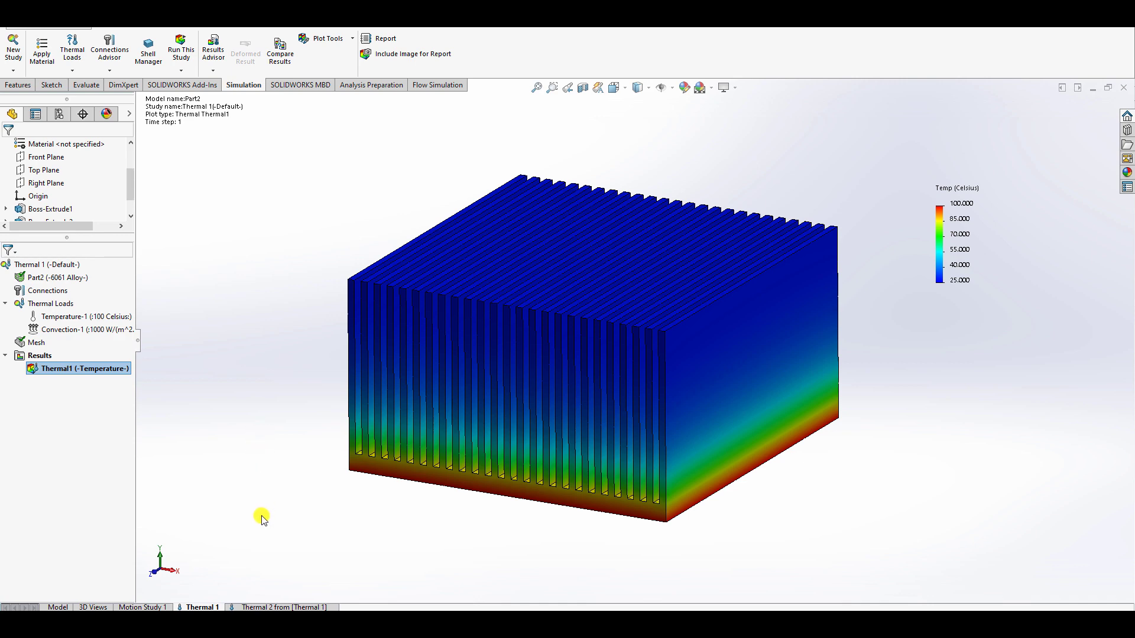
# - Set the copied study's solution type to Transient with a total time of 60 sec and a time increment of 1 sec
pyautogui.click(263, 607)
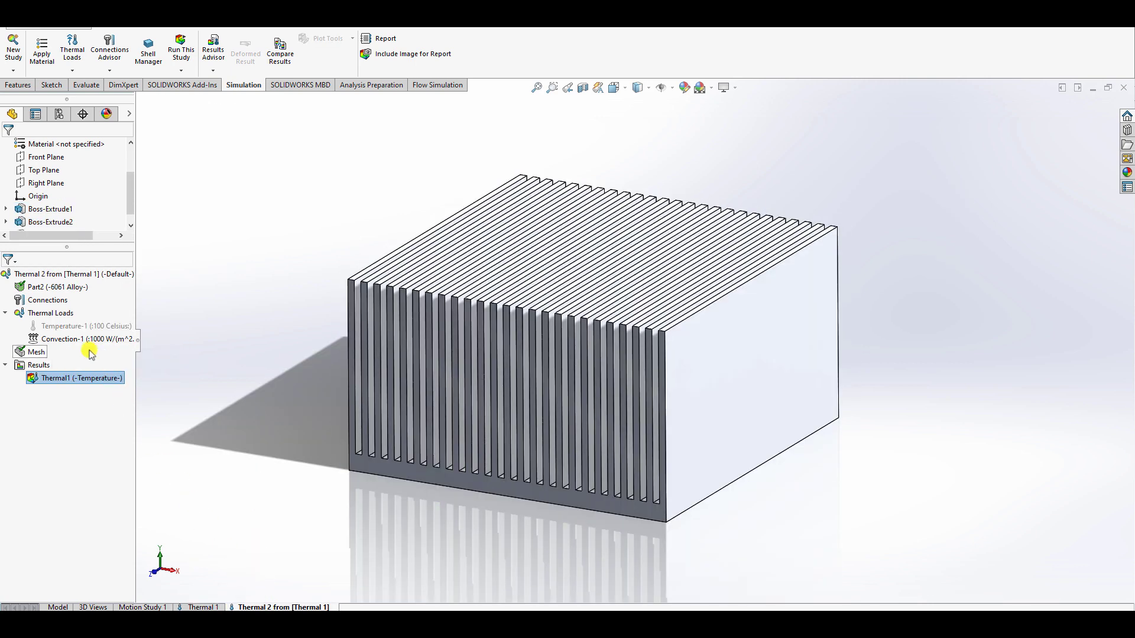
pyautogui.rightClick(39, 278)
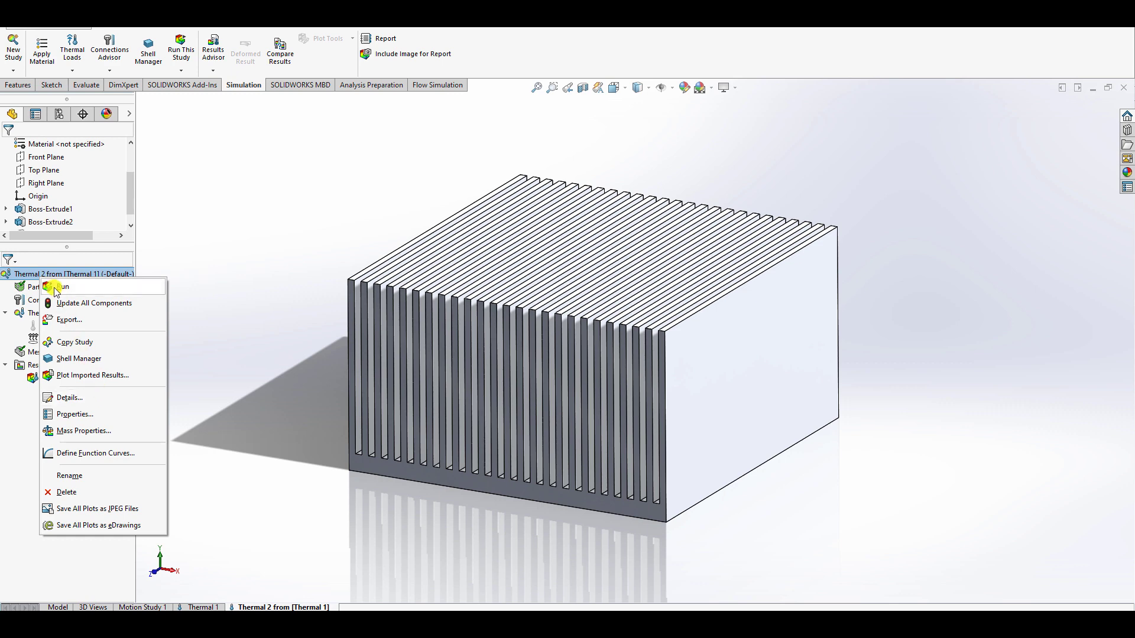
pyautogui.click(68, 414)
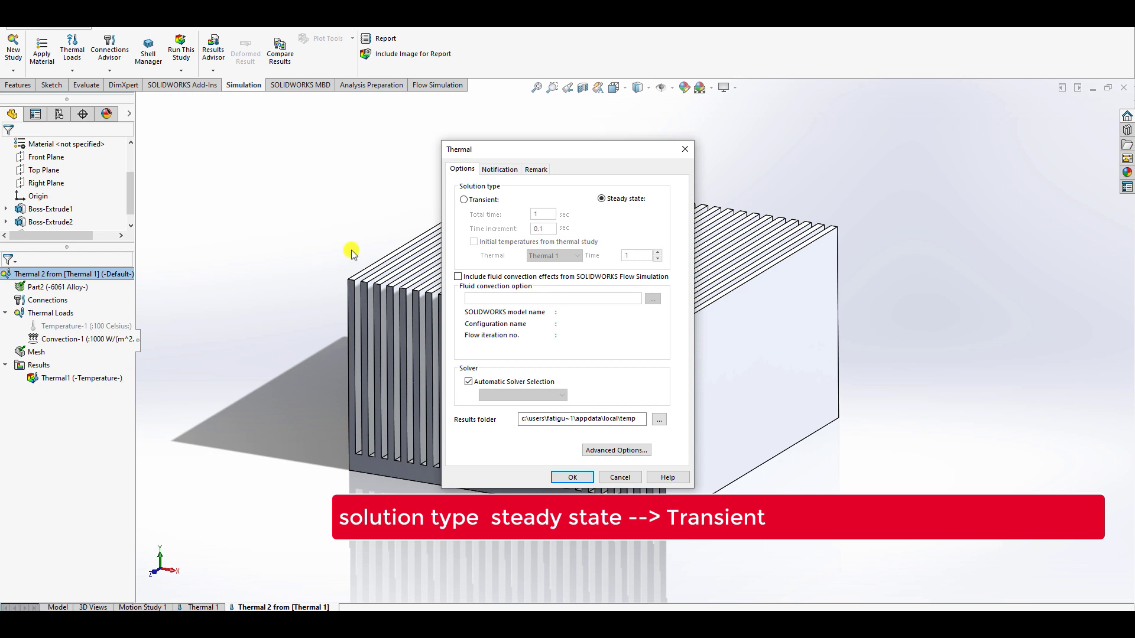
pyautogui.moveTo(520, 149); pyautogui.dragTo(263, 157)
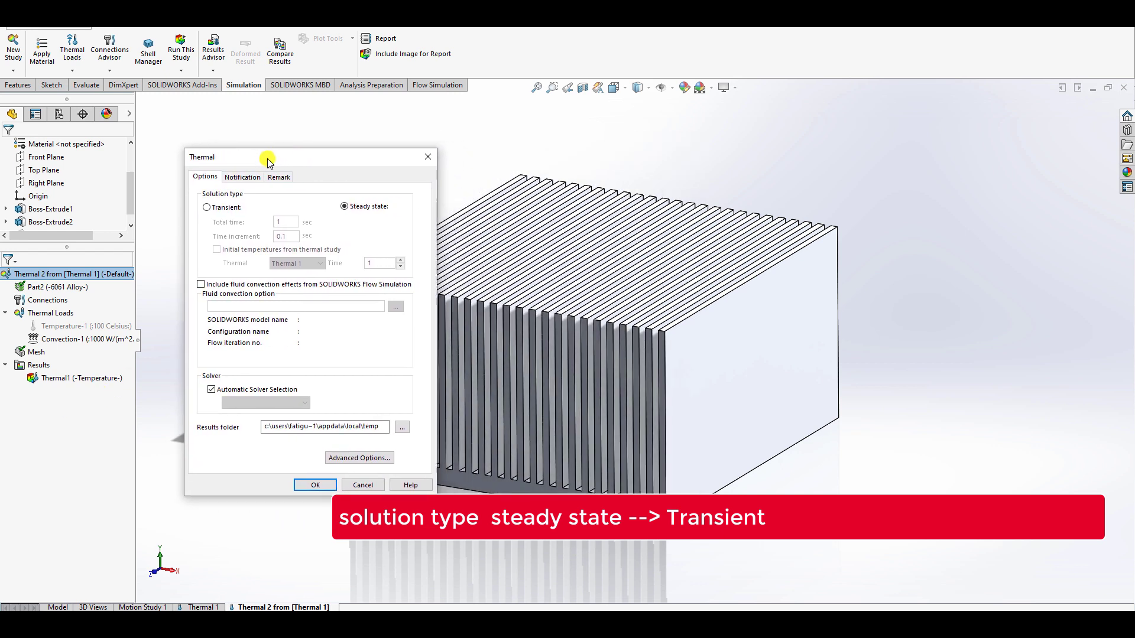
pyautogui.click(206, 208)
pyautogui.doubleClick(286, 222)
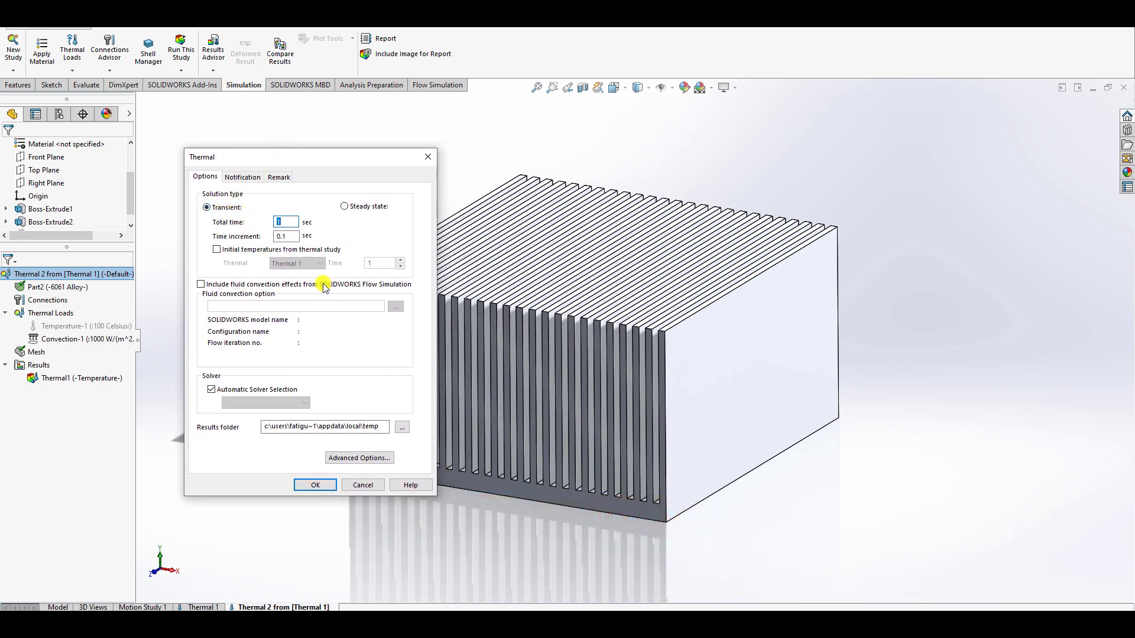
pyautogui.write('1')
pyautogui.moveTo(296, 222); pyautogui.dragTo(254, 237)
pyautogui.write('601')
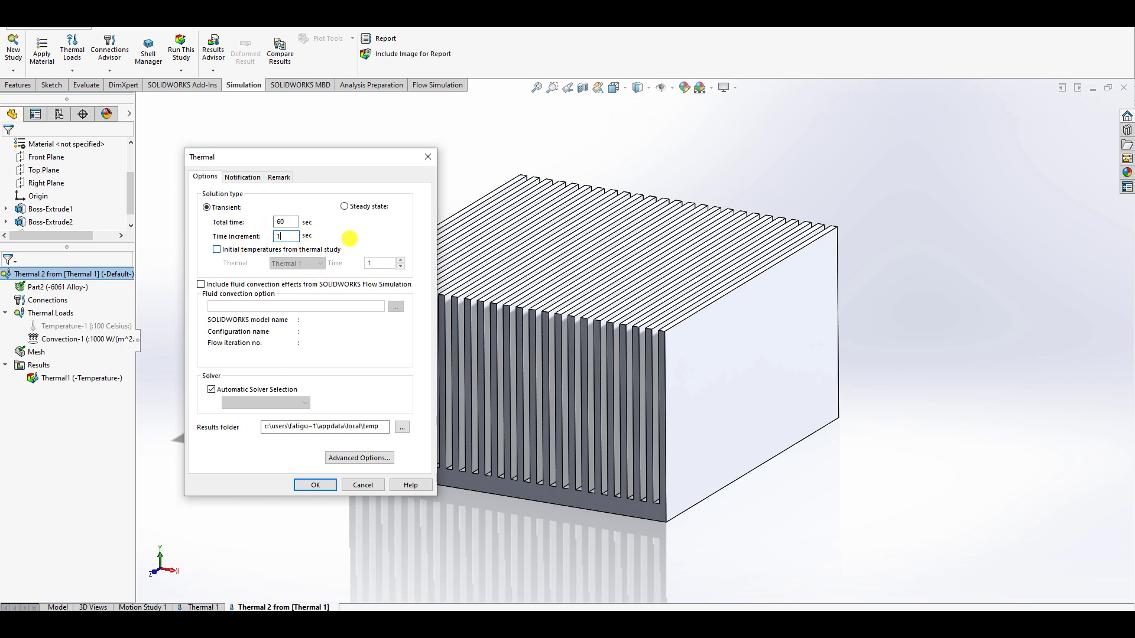
# - Take the transient study's initial temperatures from the Thermal 1 study and accept the study properties
pyautogui.click(341, 251)
pyautogui.click(308, 263)
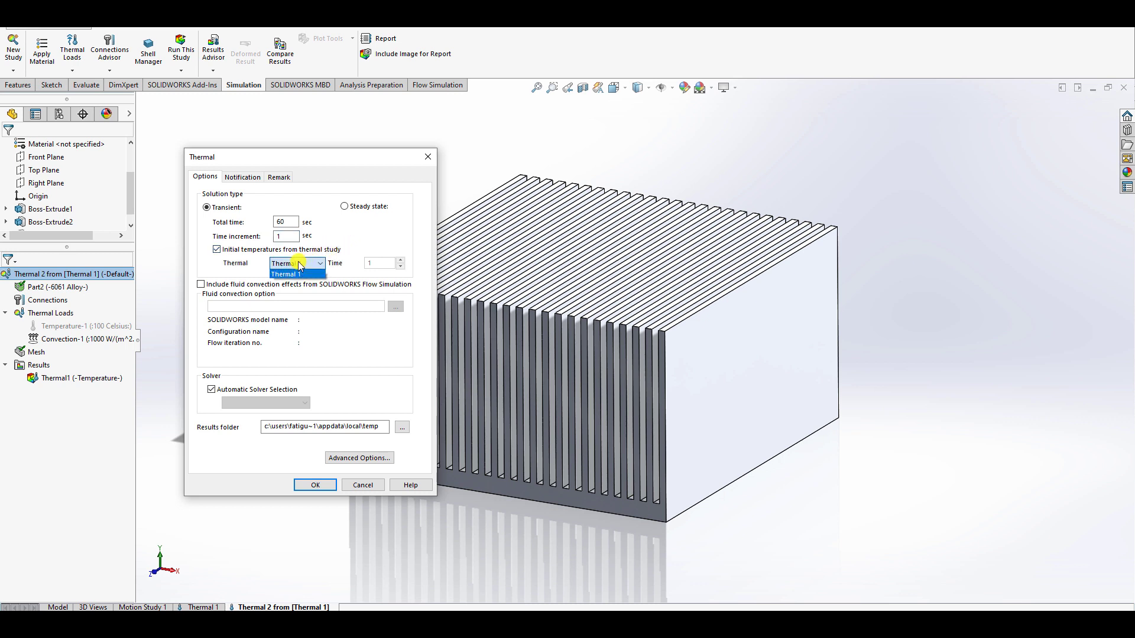
pyautogui.click(299, 275)
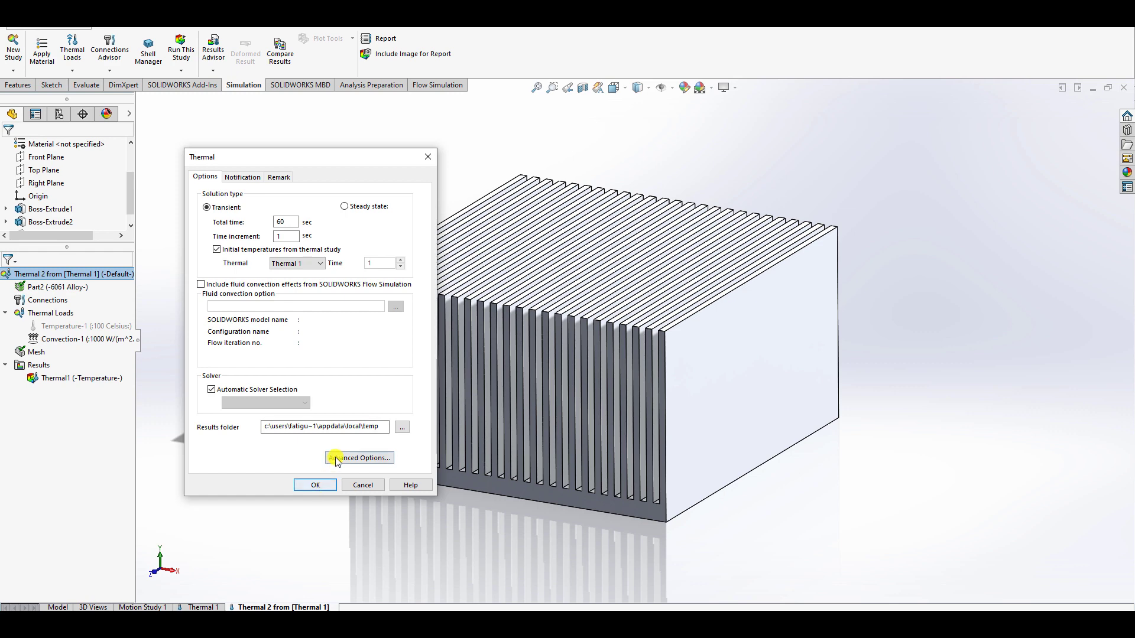
pyautogui.click(316, 485)
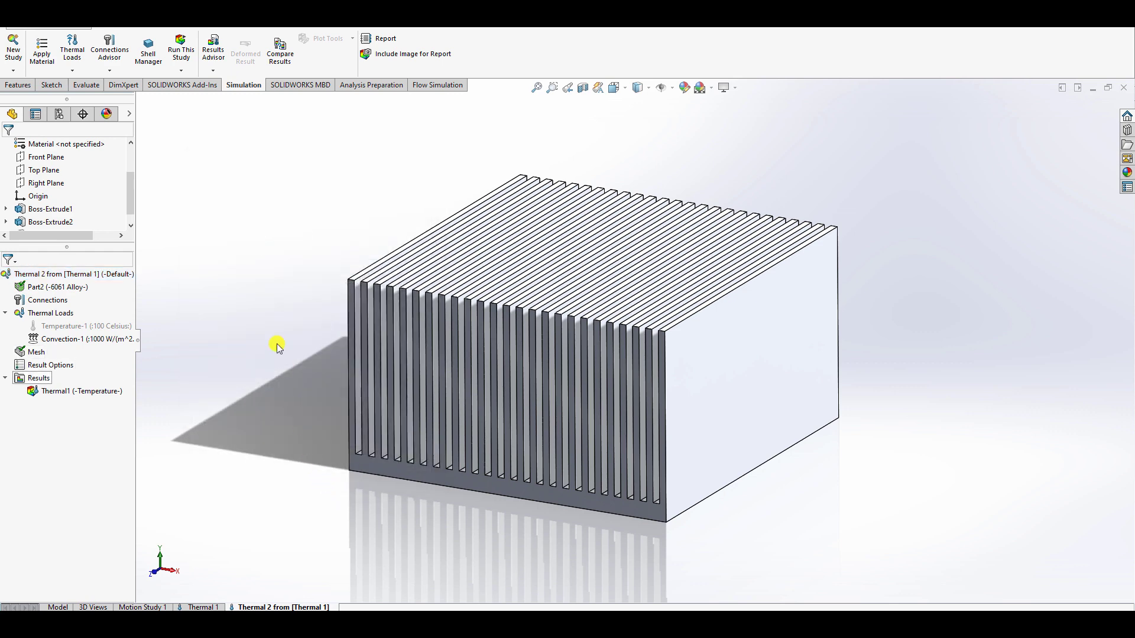
# - Run the transient cooling study and inspect the temperature plot on the heat sink's base
pyautogui.click(181, 50)
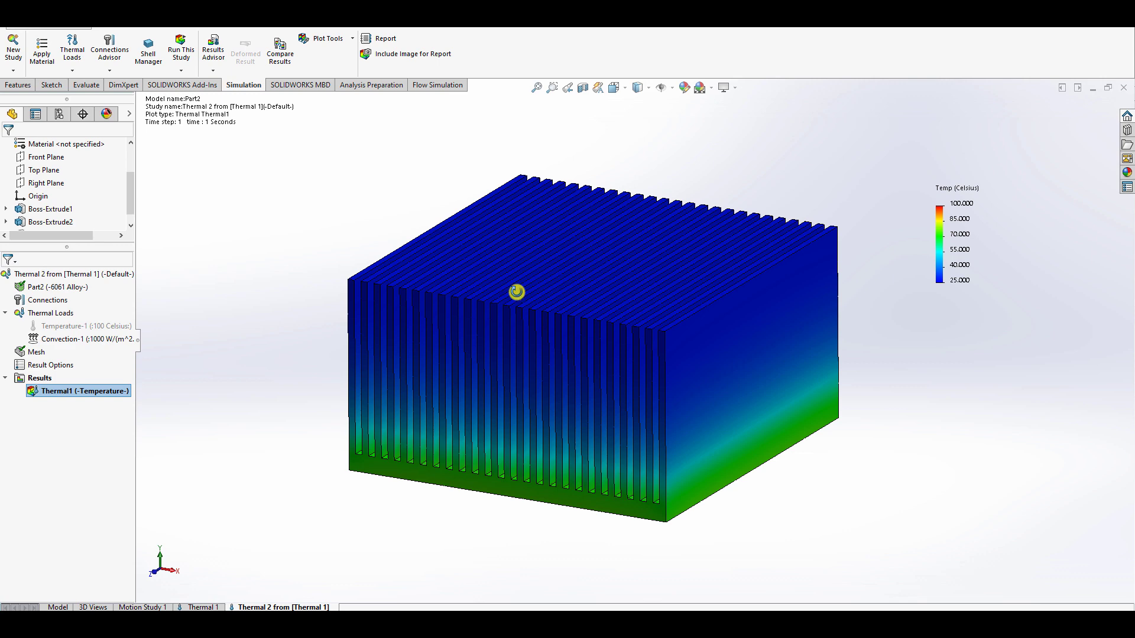
pyautogui.moveTo(517, 292); pyautogui.dragTo(466, 292, button='middle')
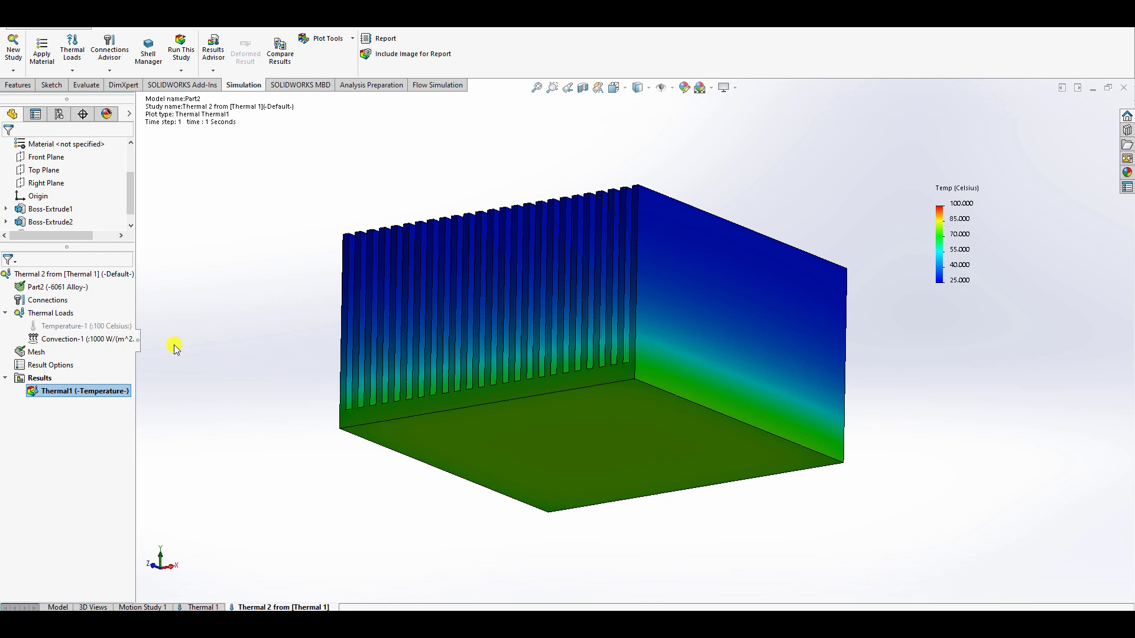
# - Animate the transient study's temperature plot, watch the heat sink cool from the side and close the animation
pyautogui.rightClick(36, 390)
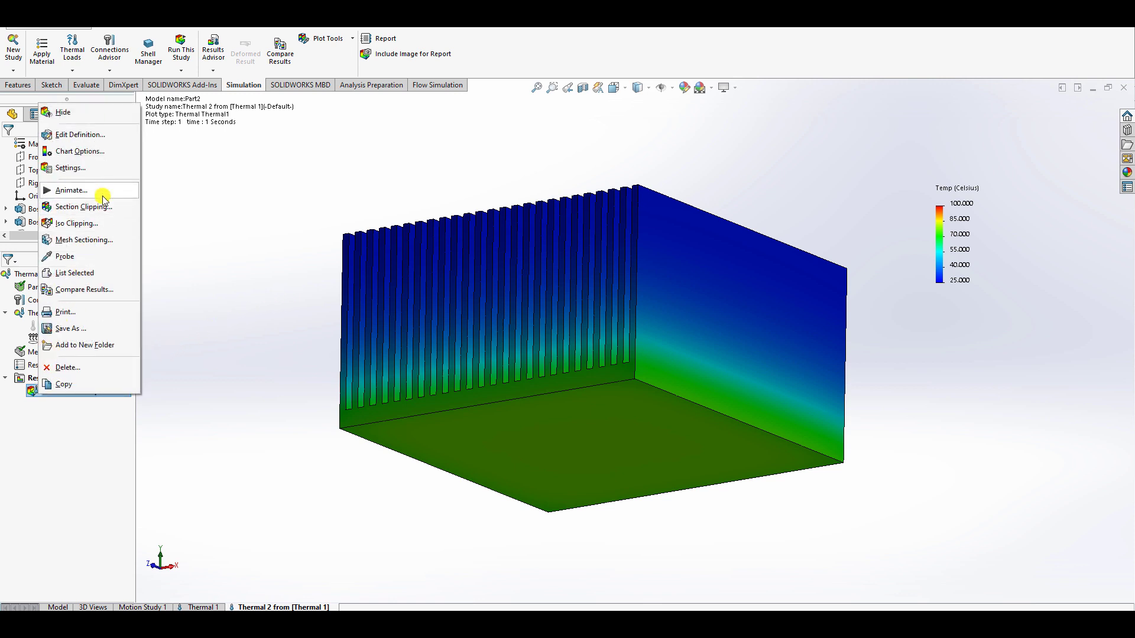
pyautogui.click(71, 191)
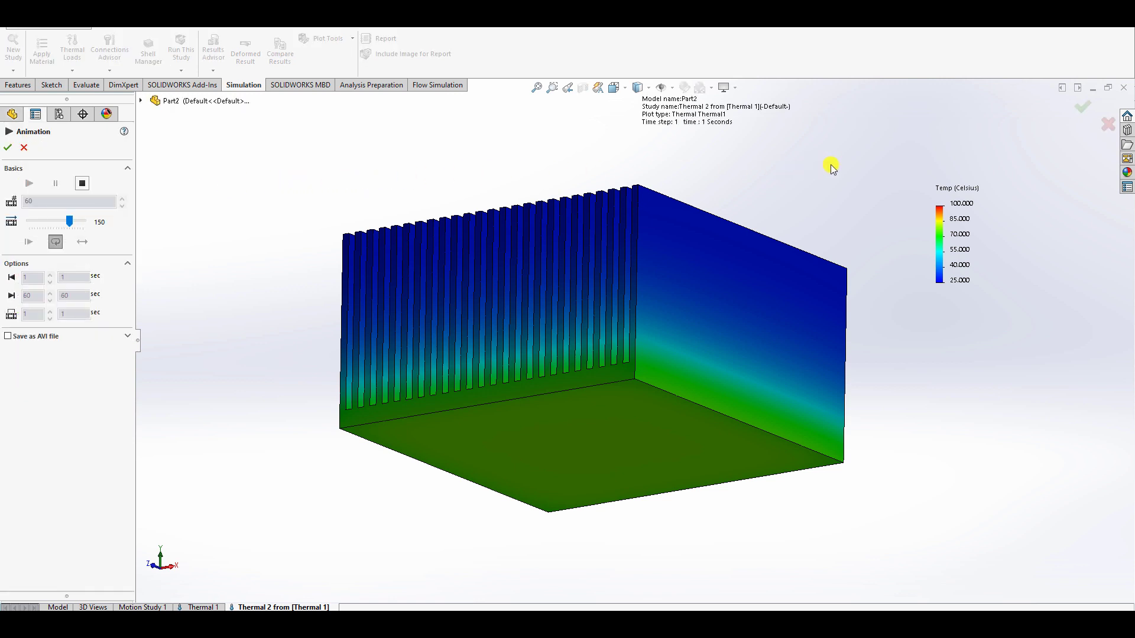
pyautogui.moveTo(832, 165); pyautogui.dragTo(828, 222, button='middle')
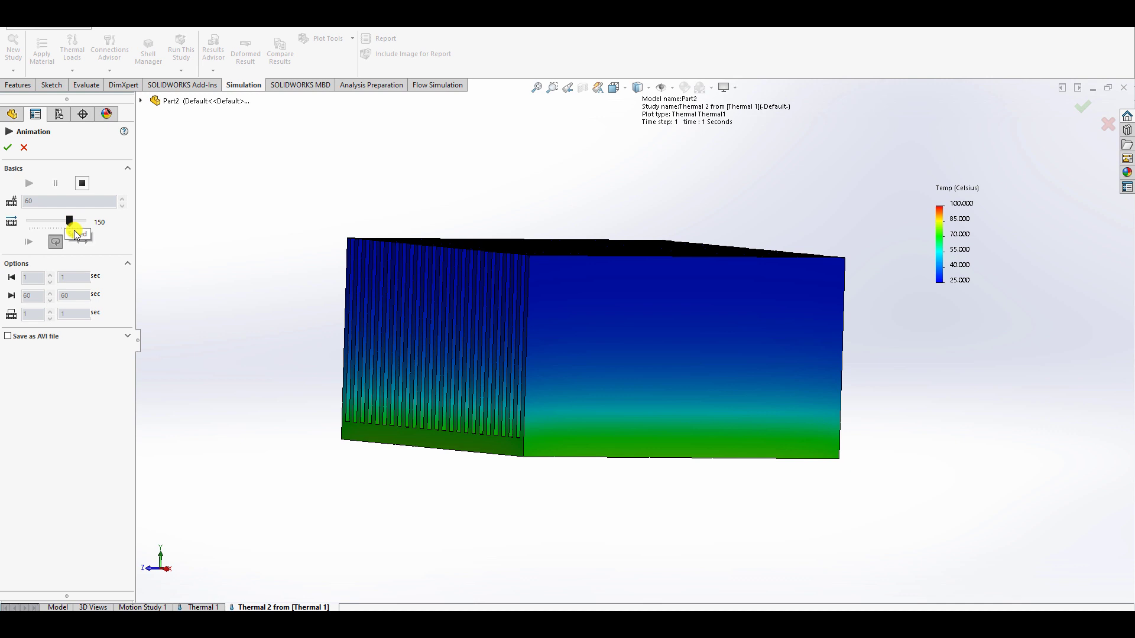
pyautogui.click(8, 149)
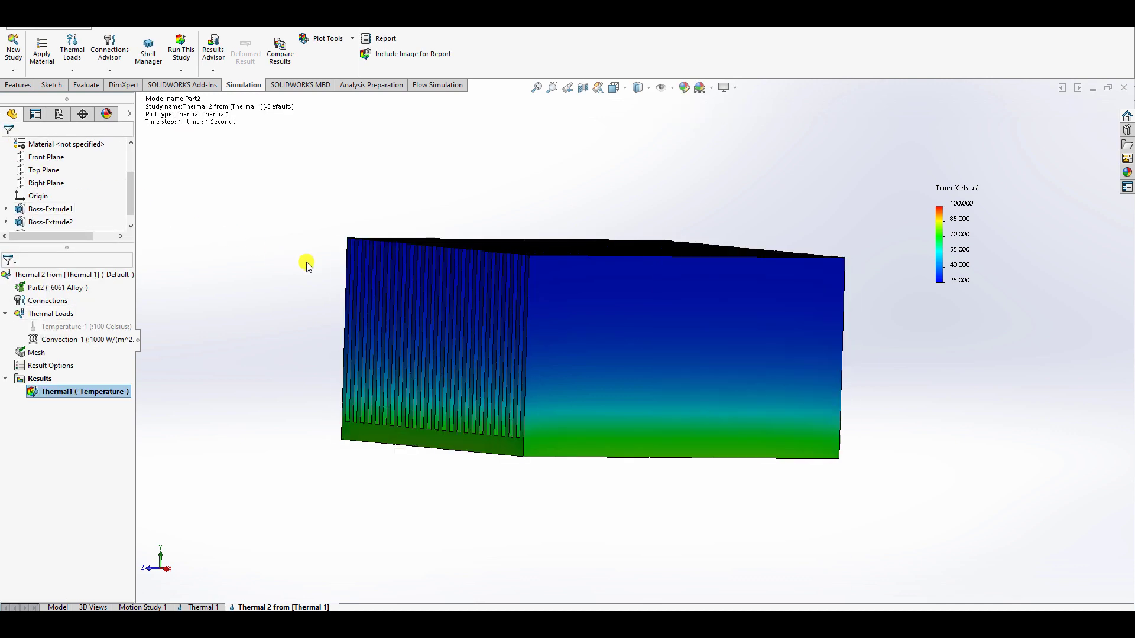
pyautogui.moveTo(307, 264); pyautogui.dragTo(256, 152, button='middle')
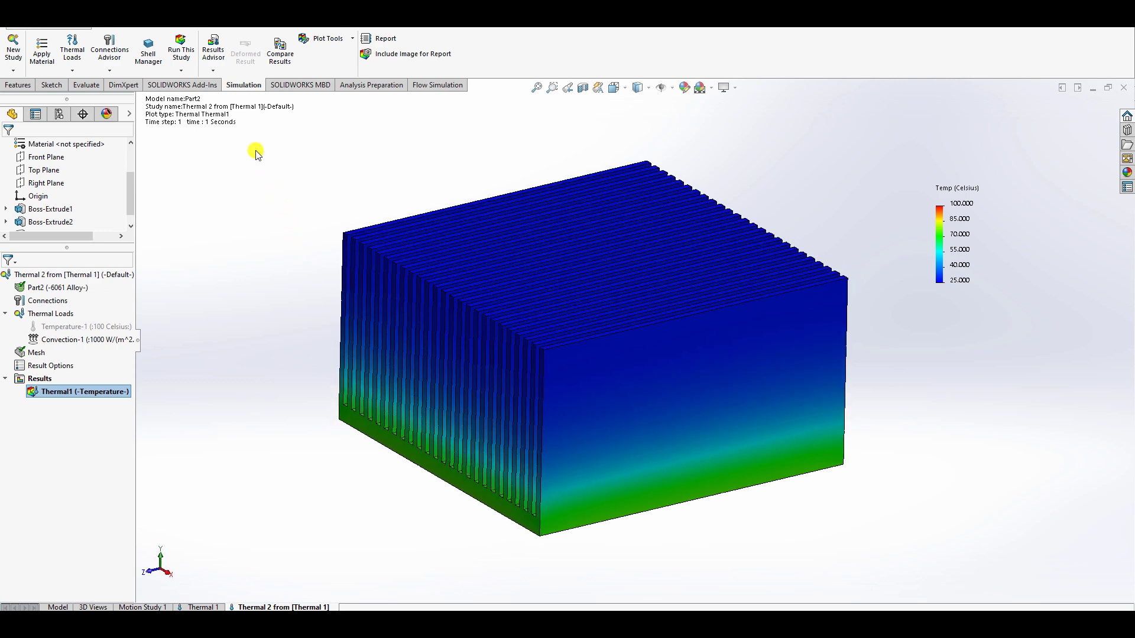
# - Replace the temperature plot with a new one in Celsius, plotted for the single time step at 60 seconds
pyautogui.rightClick(76, 392)
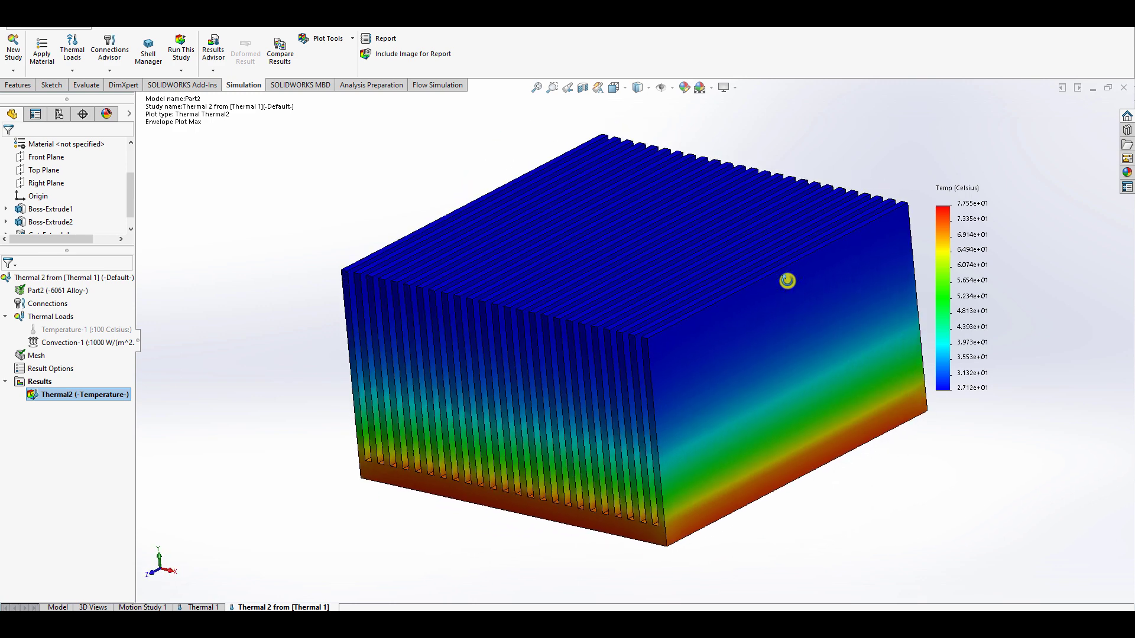
pyautogui.rightClick(52, 389)
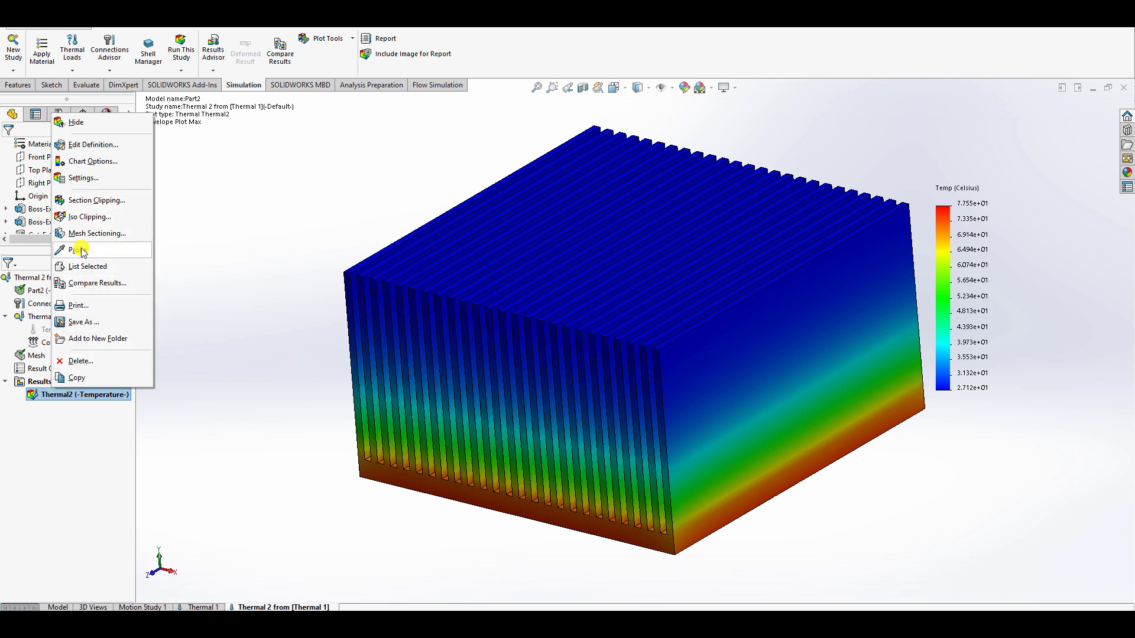
pyautogui.click(185, 207)
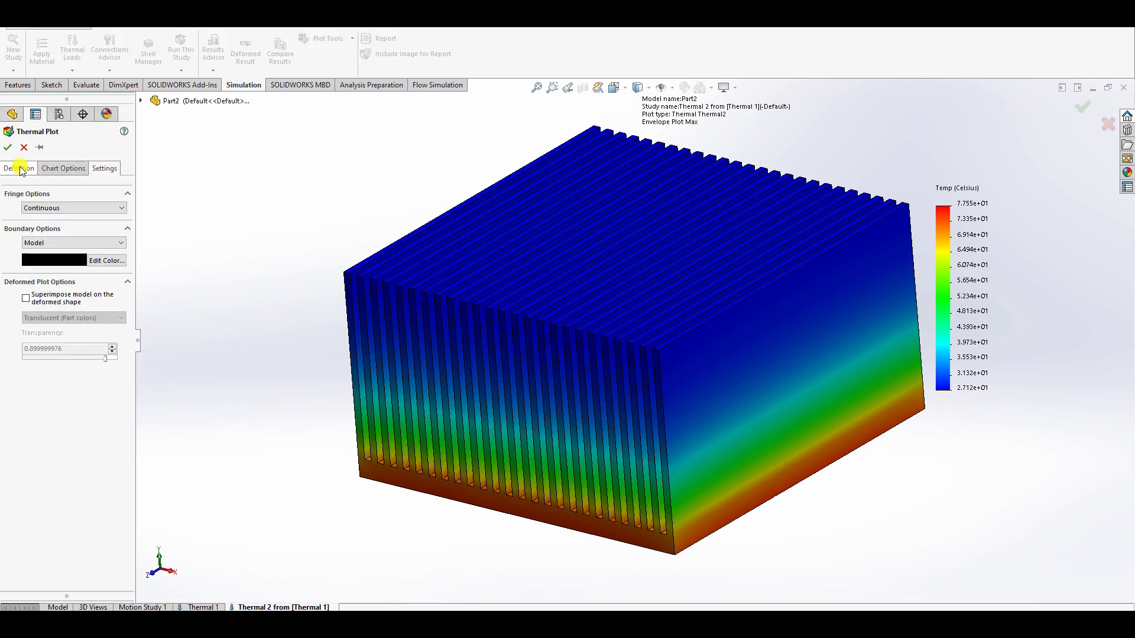
pyautogui.click(19, 169)
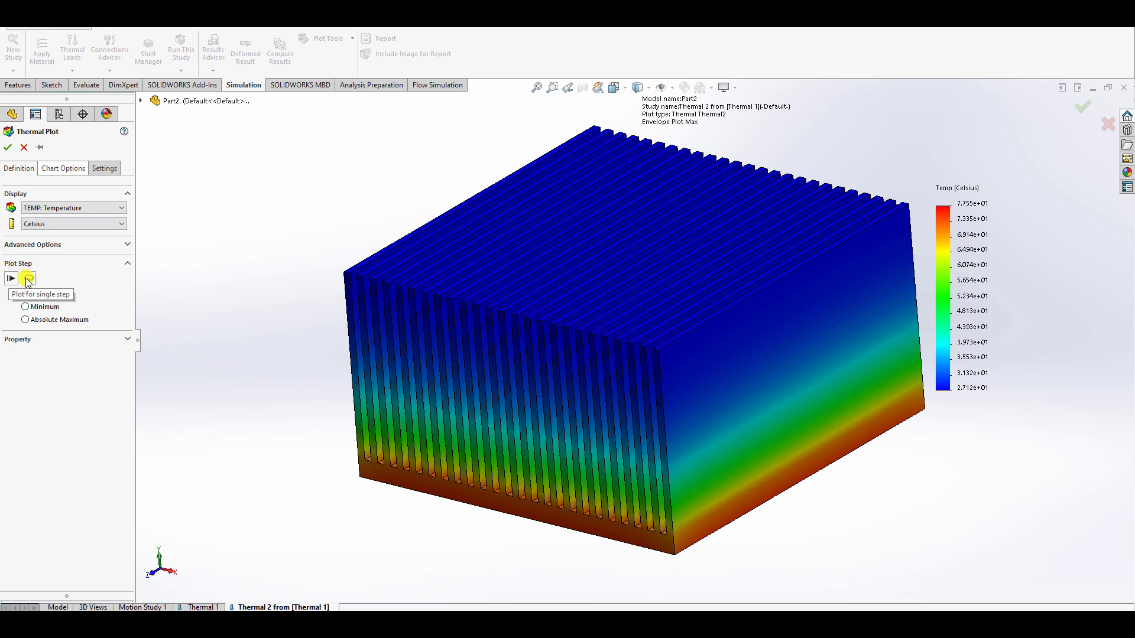
pyautogui.click(63, 168)
pyautogui.click(23, 168)
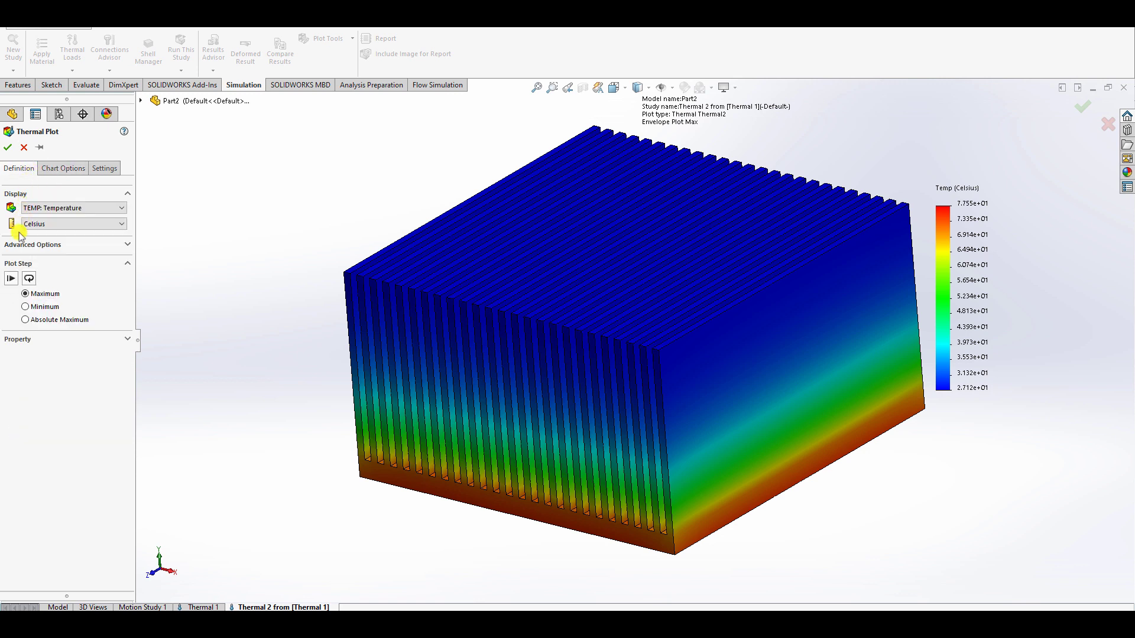
pyautogui.click(11, 277)
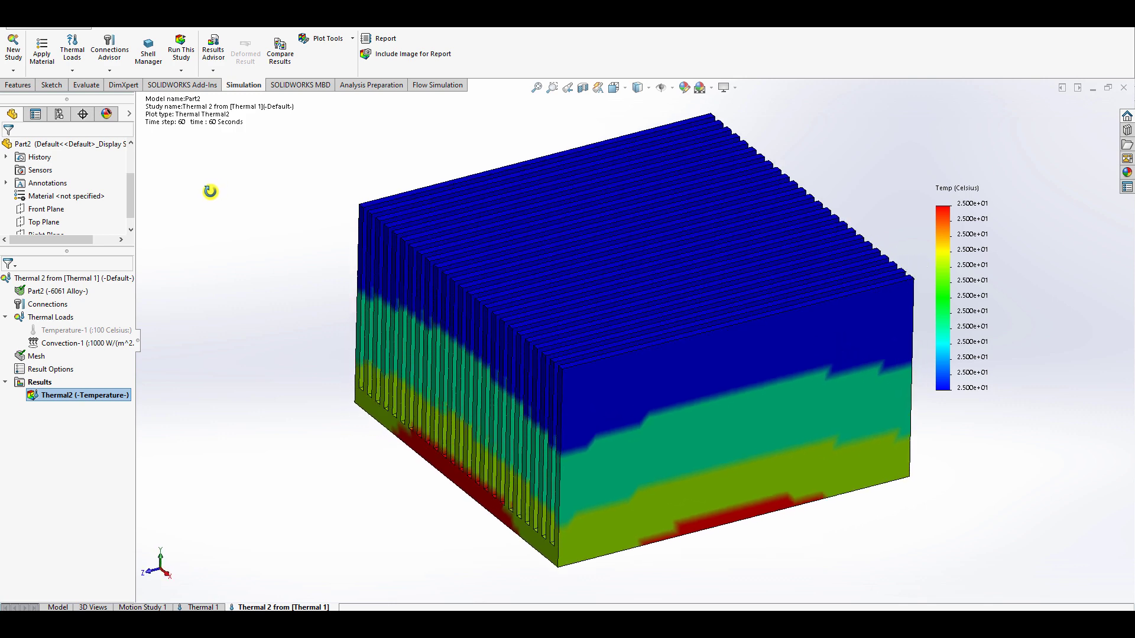
# - Probe the temperature at the upper front corner of the outer fin and show its response graph over time
pyautogui.rightClick(48, 396)
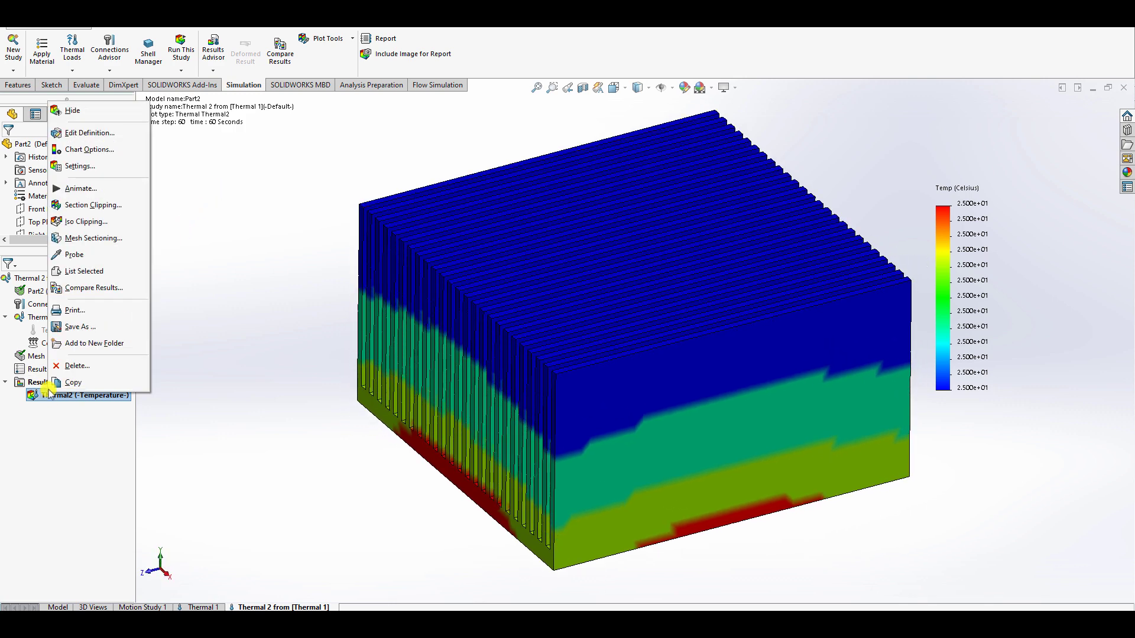
pyautogui.click(83, 257)
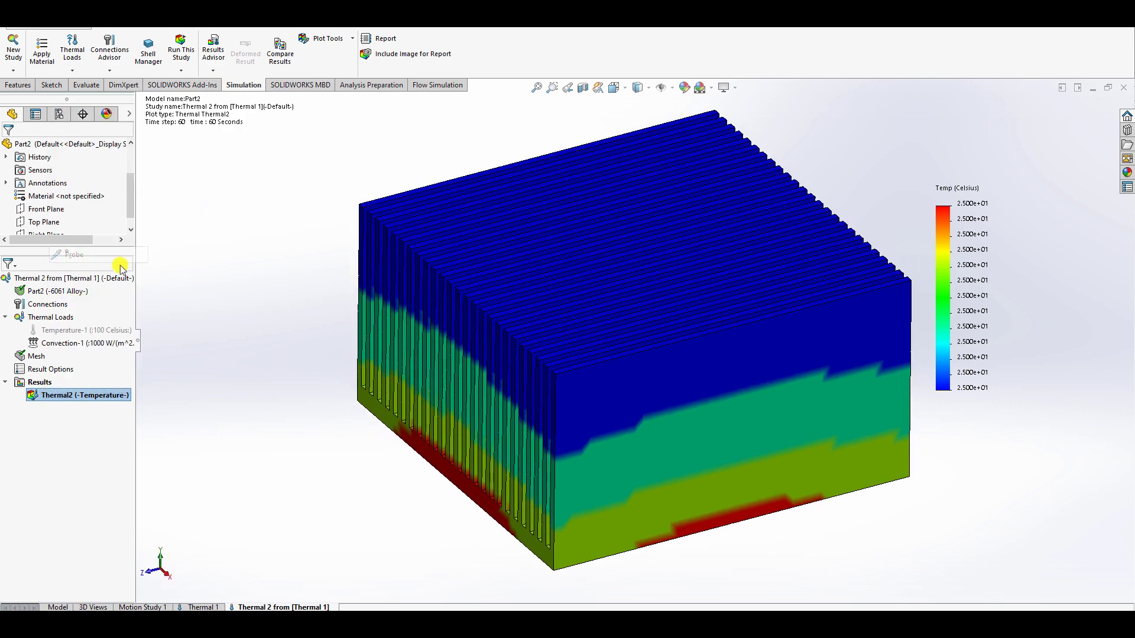
pyautogui.click(559, 375)
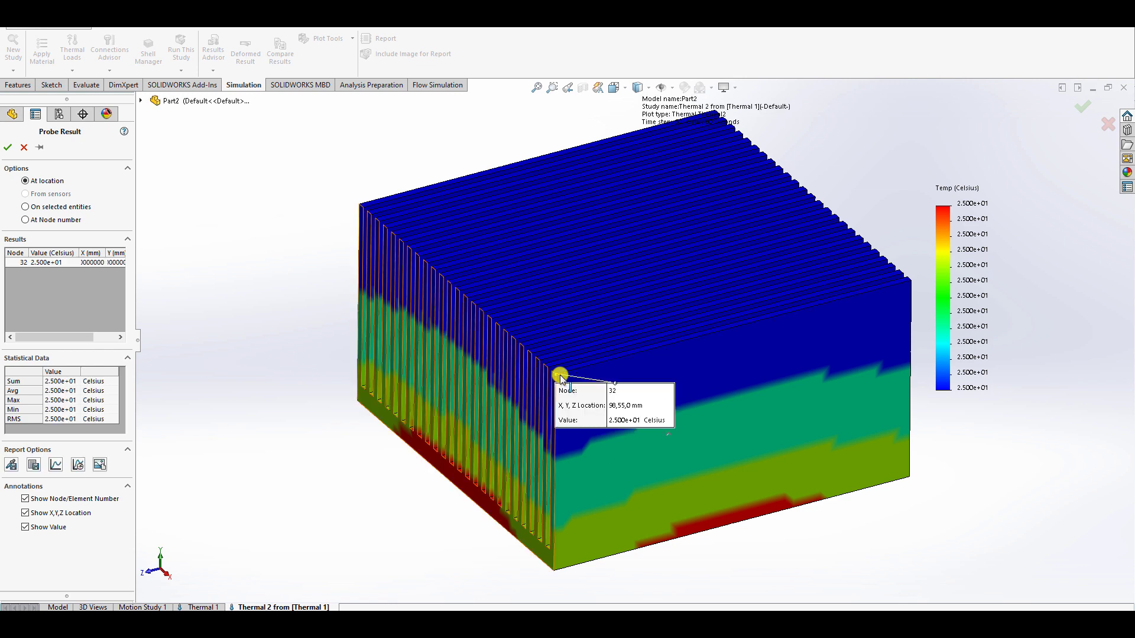
pyautogui.click(79, 465)
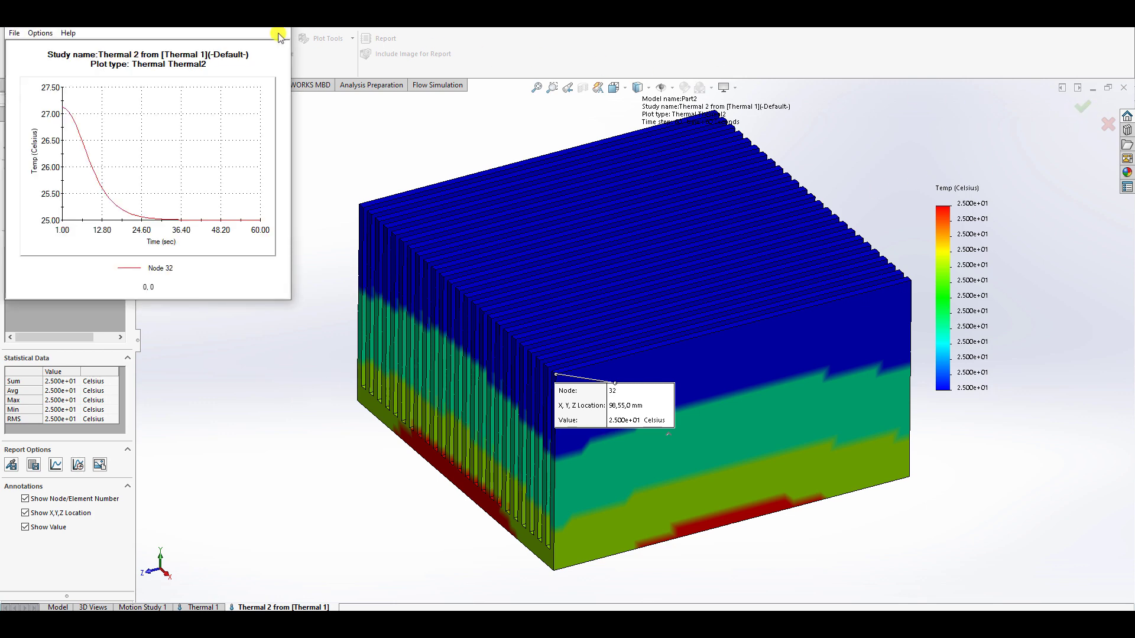
pyautogui.moveTo(177, 26); pyautogui.dragTo(618, 214)
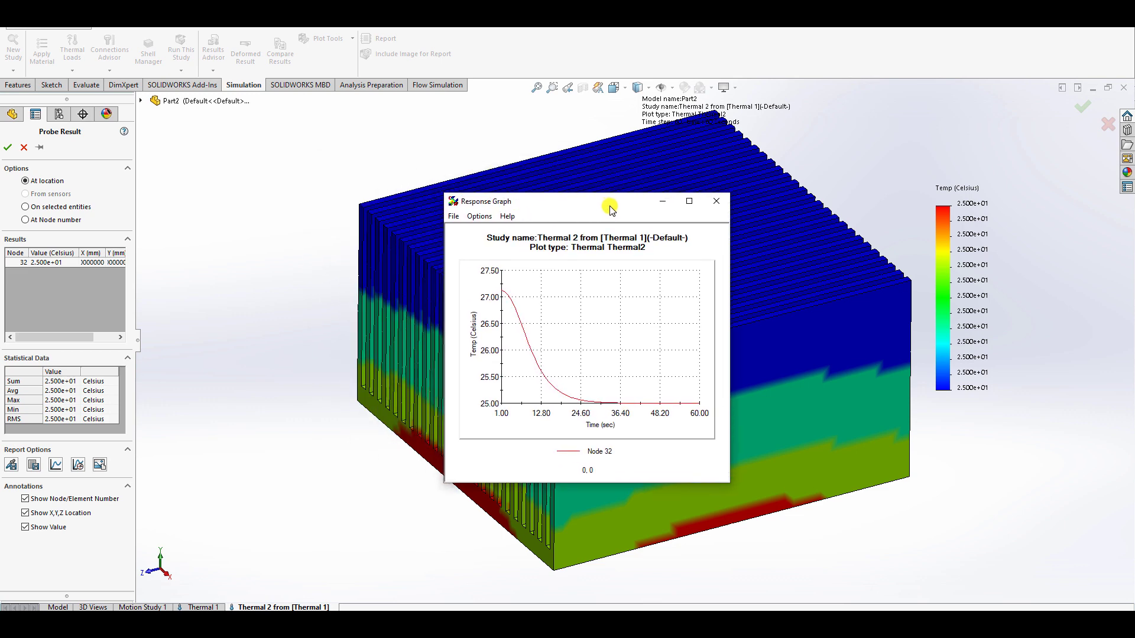
pyautogui.click(488, 223)
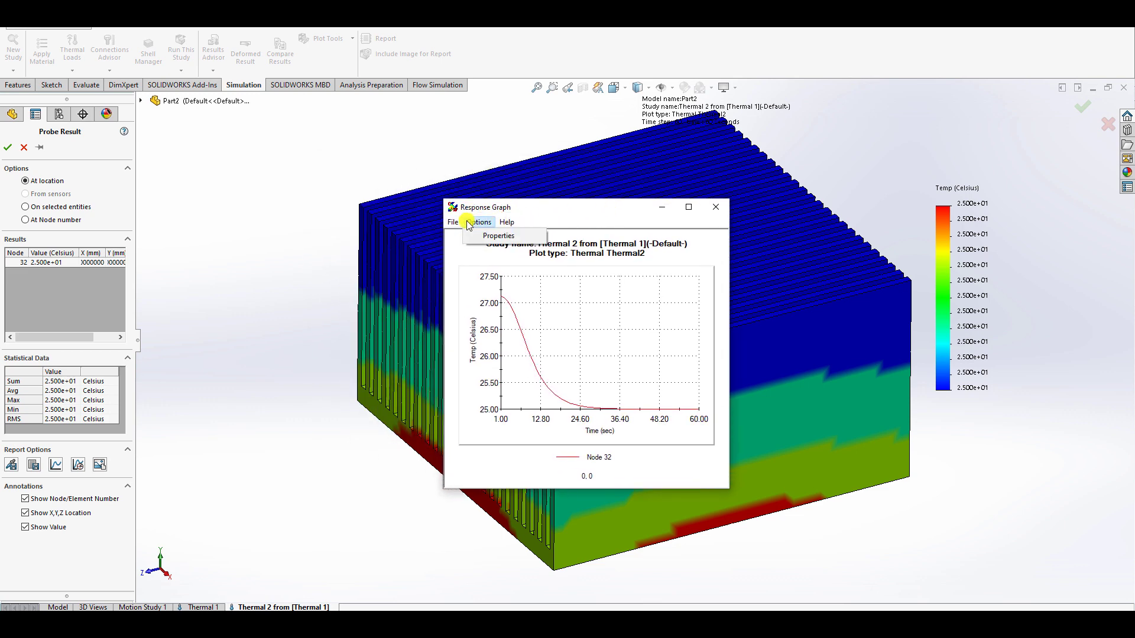
pyautogui.click(480, 236)
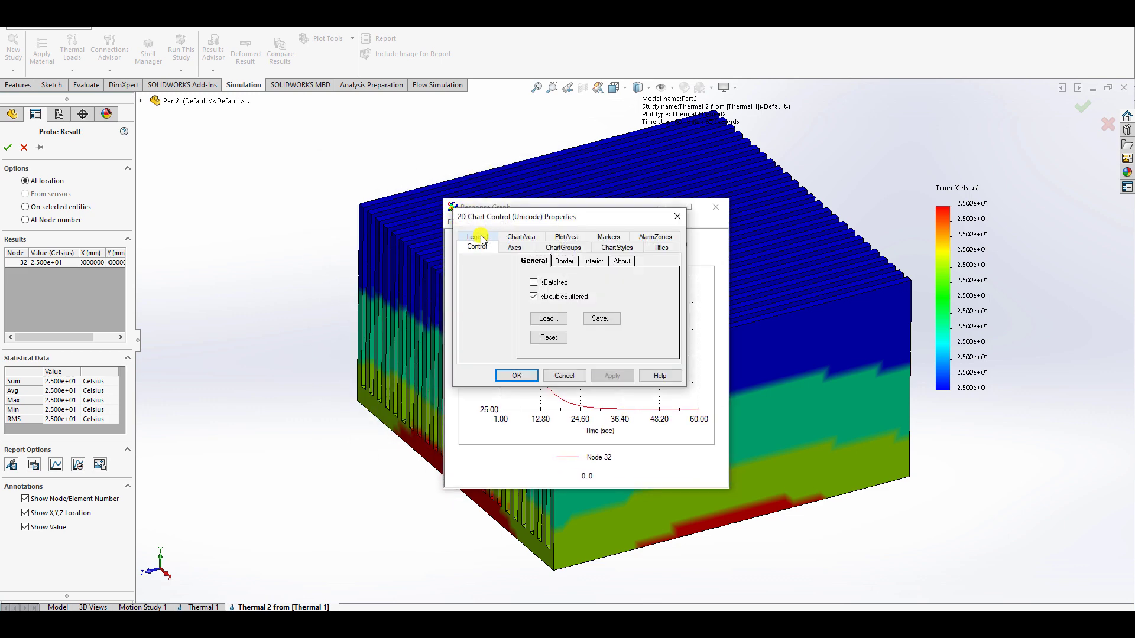
pyautogui.moveTo(592, 221); pyautogui.dragTo(872, 234)
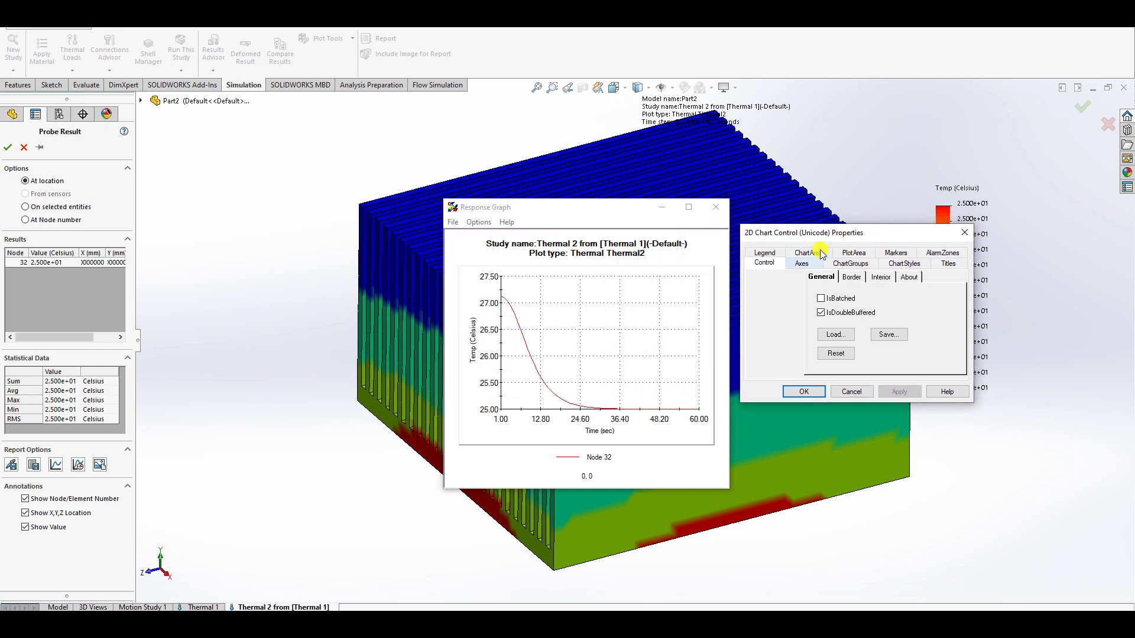
pyautogui.click(896, 253)
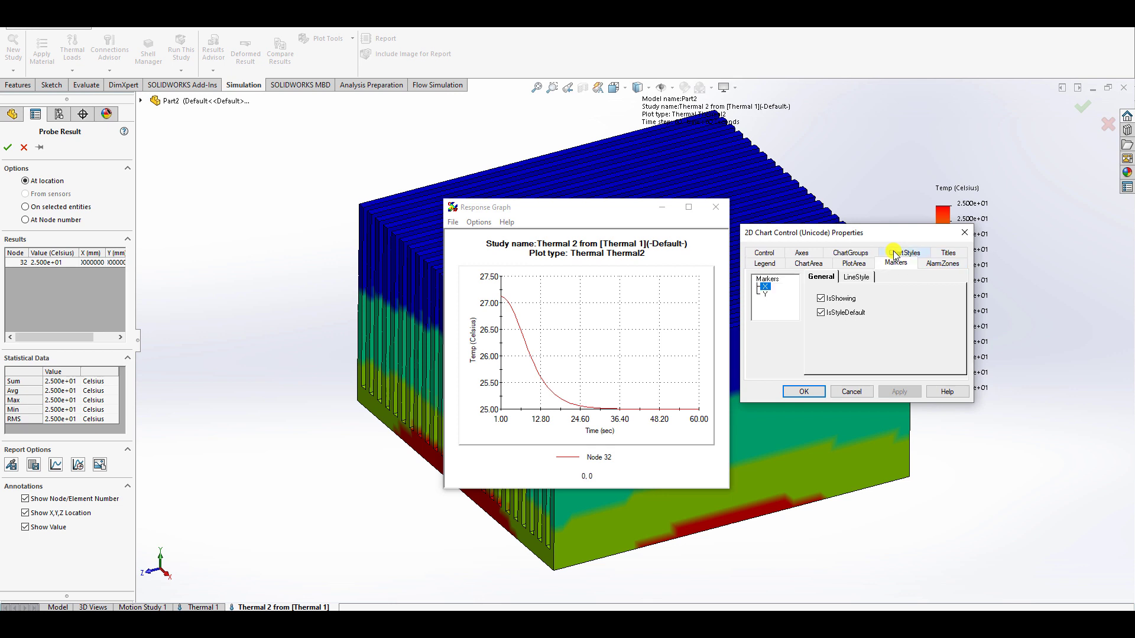
pyautogui.click(839, 278)
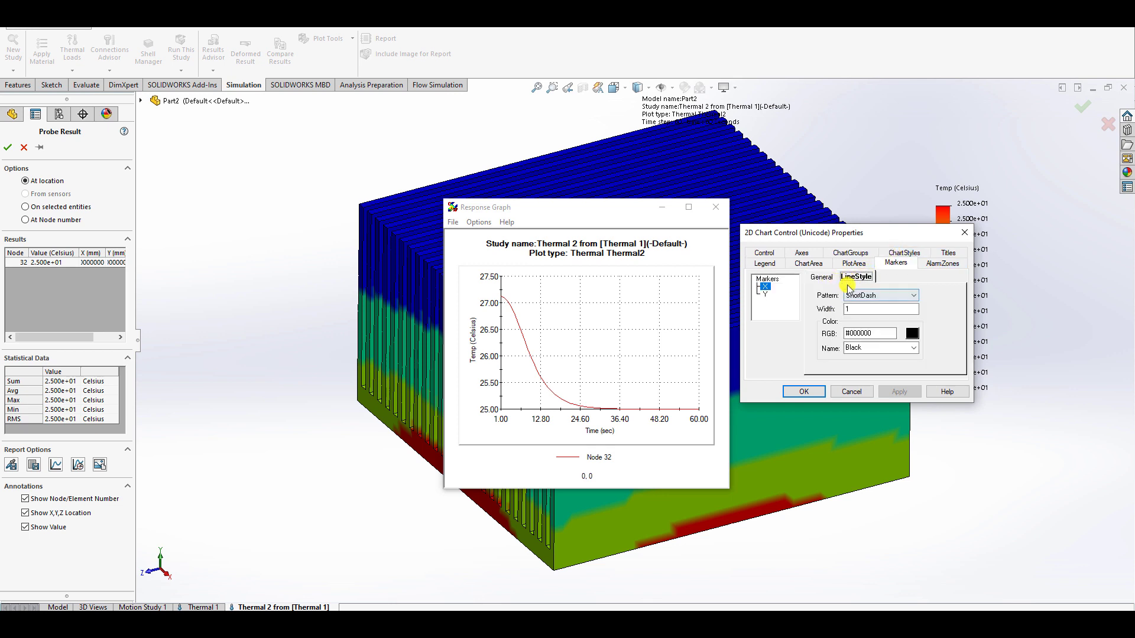
pyautogui.click(887, 295)
pyautogui.click(884, 315)
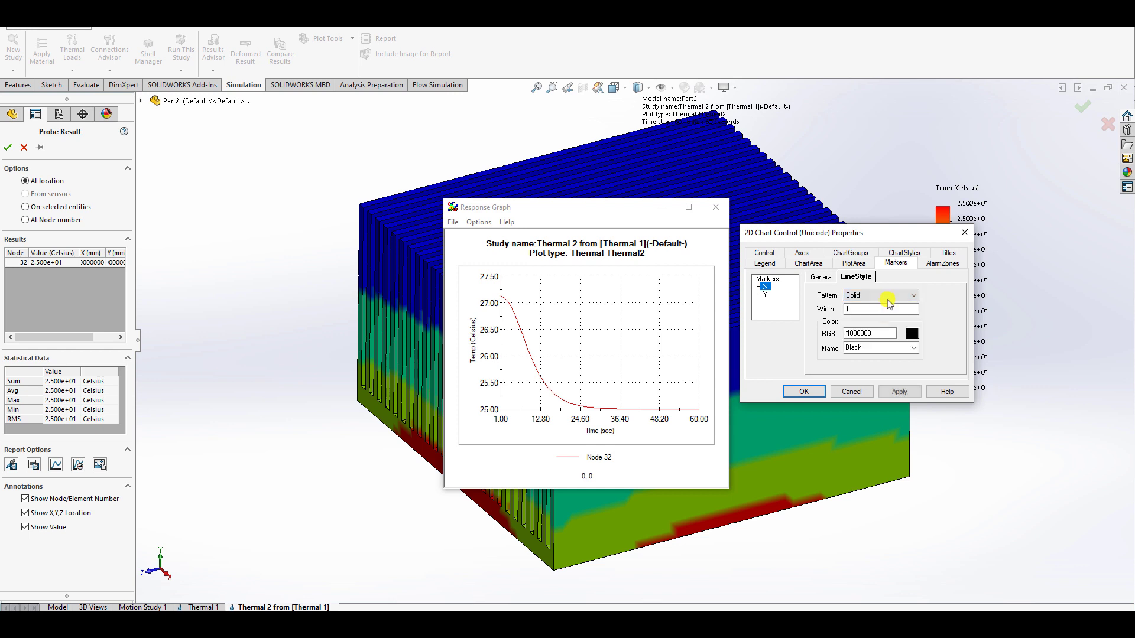
pyautogui.click(891, 297)
pyautogui.click(890, 297)
pyautogui.click(873, 265)
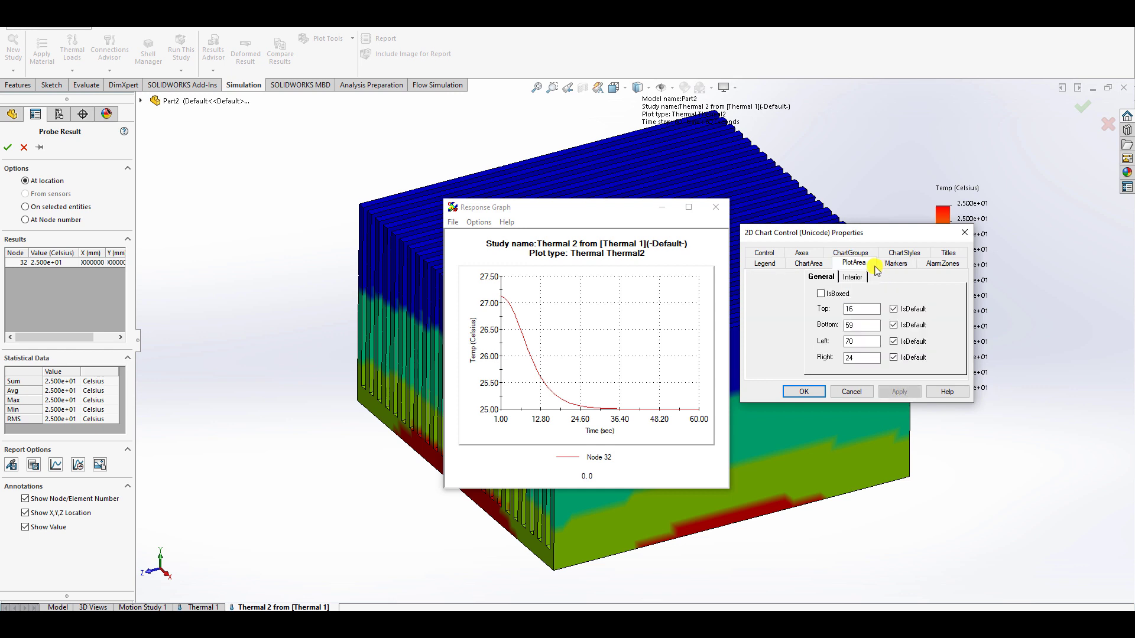
pyautogui.click(896, 264)
pyautogui.click(943, 263)
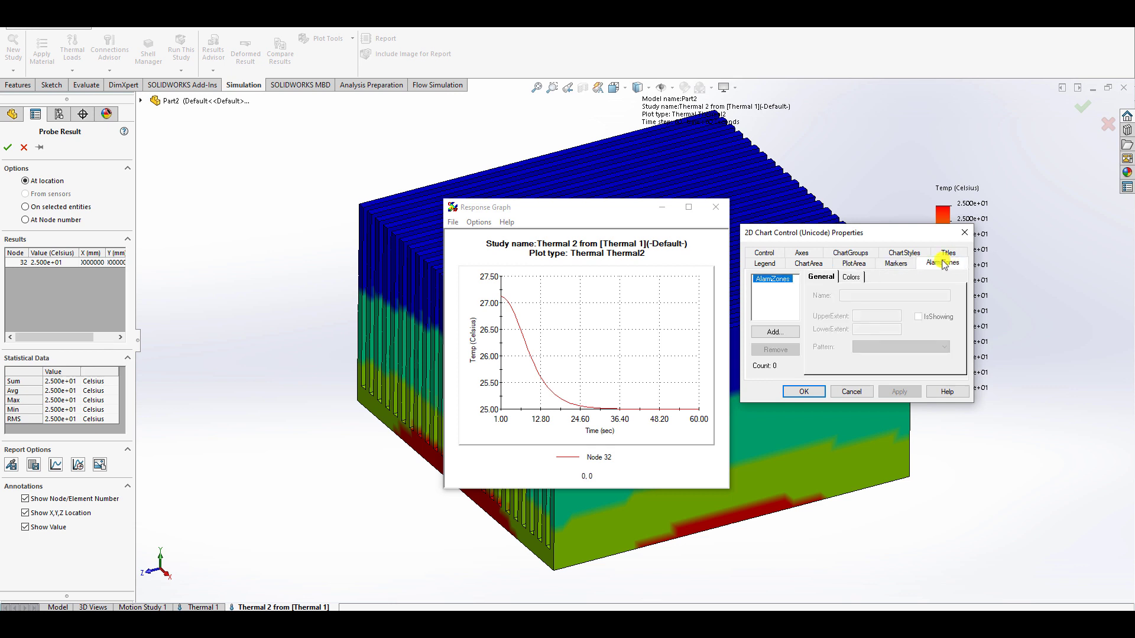
pyautogui.click(880, 266)
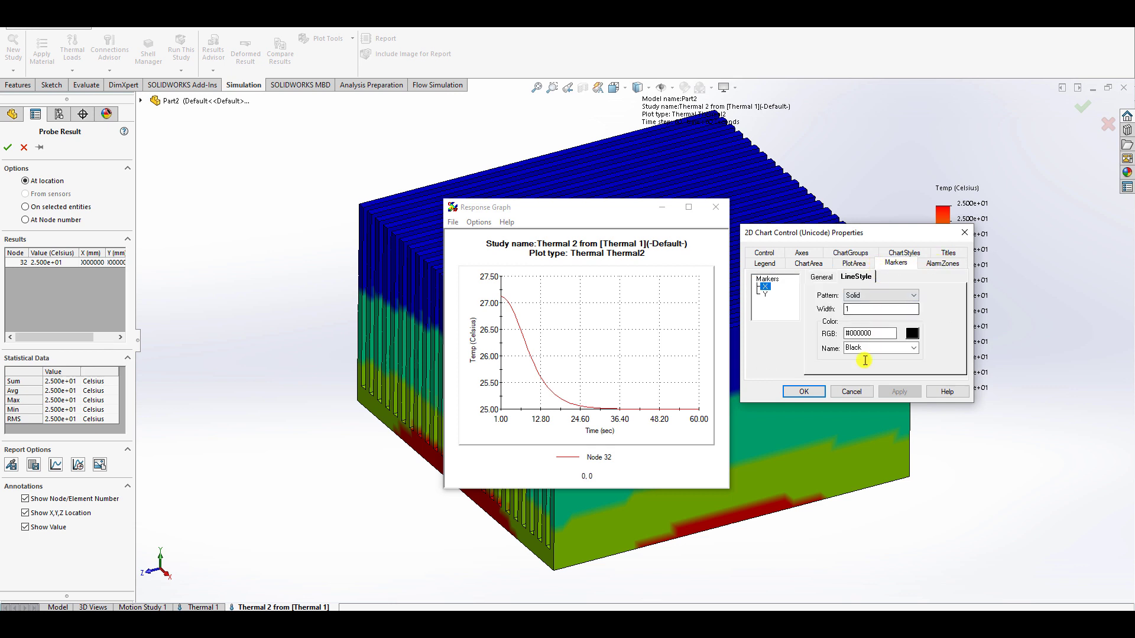
pyautogui.click(851, 392)
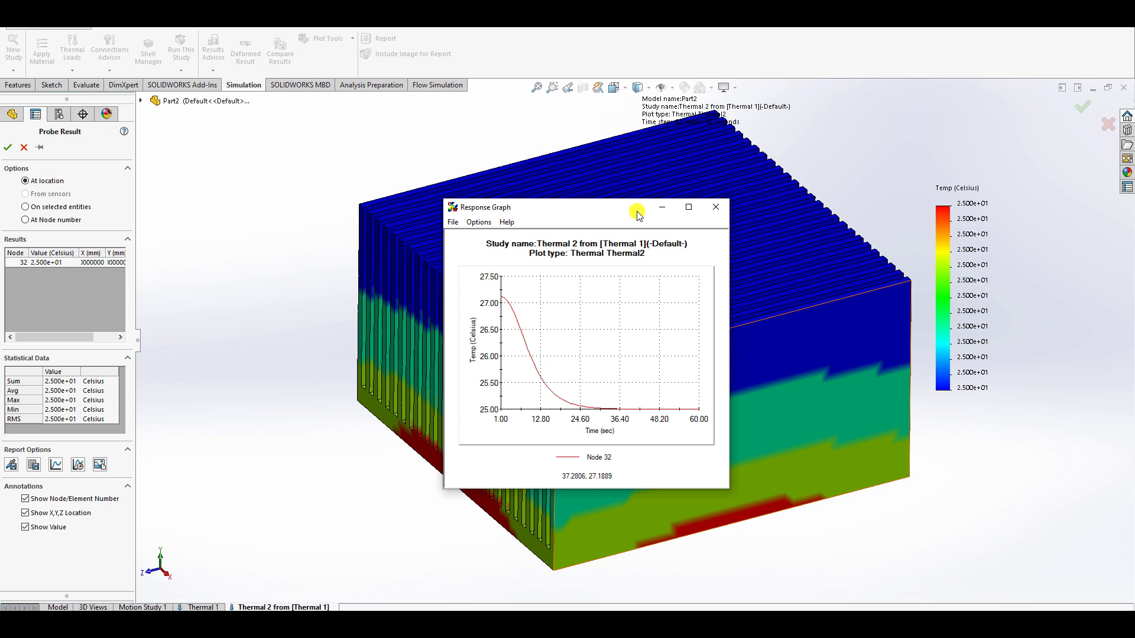
# - Probe a second point near the middle of the base's underside and compare both points' cooling curves in the response graph
pyautogui.click(712, 208)
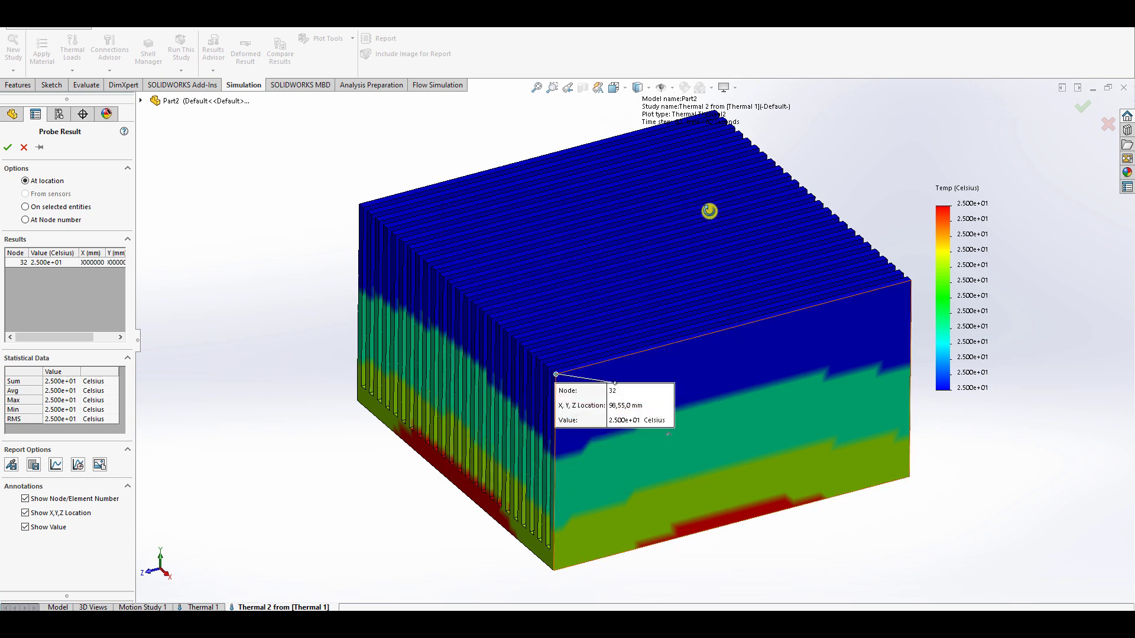
pyautogui.hotkey('ctrl', '4')
pyautogui.click(636, 443)
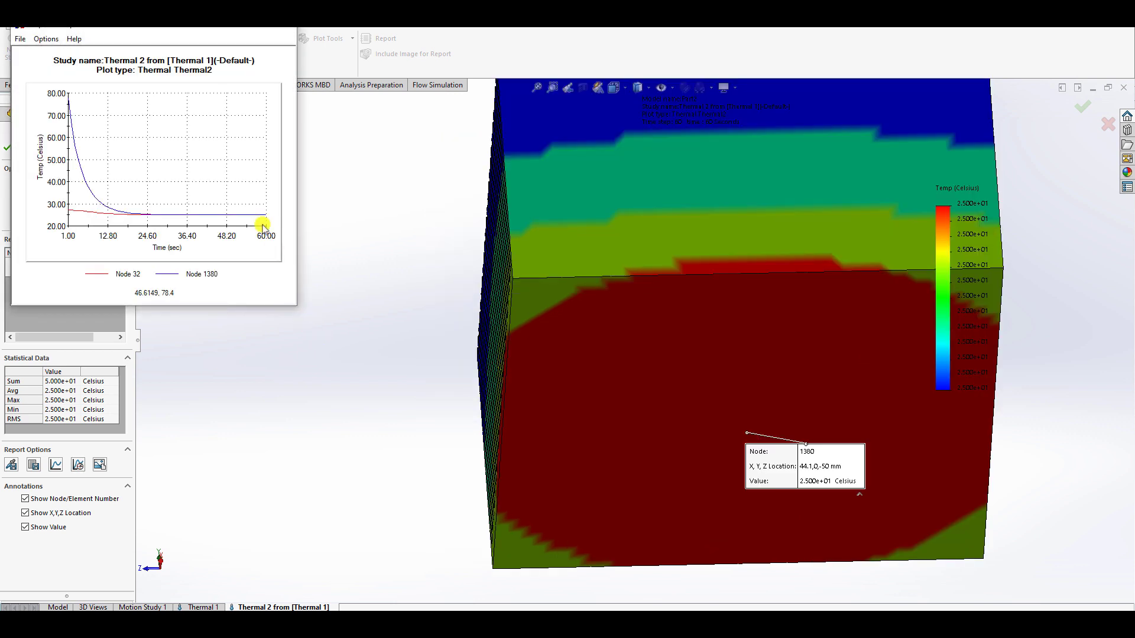
pyautogui.moveTo(172, 31); pyautogui.dragTo(572, 217)
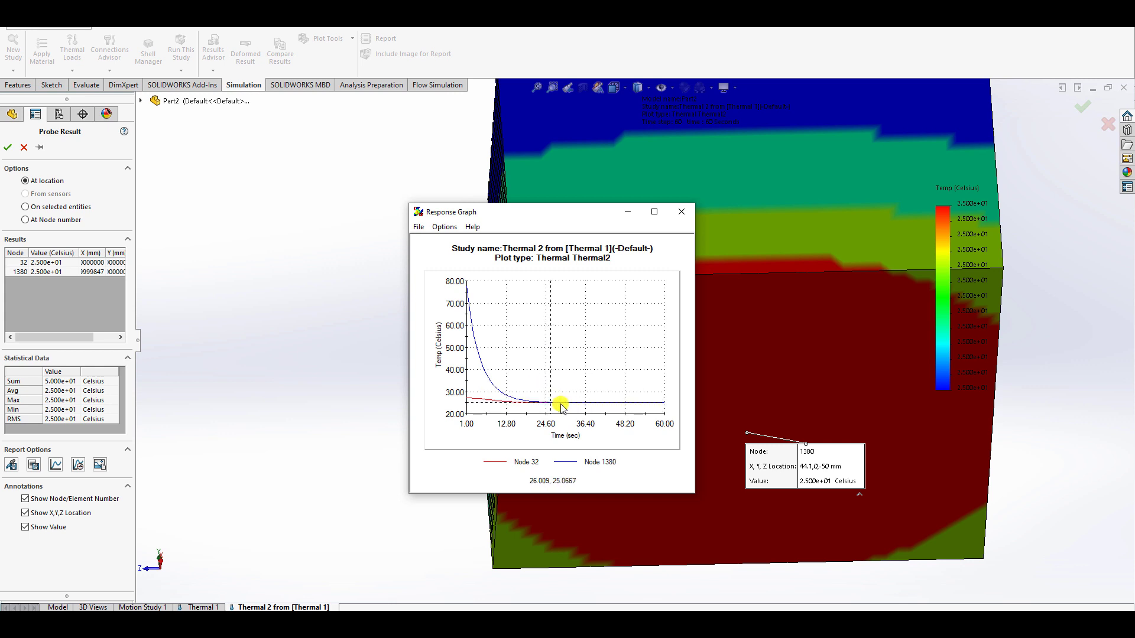
pyautogui.click(691, 207)
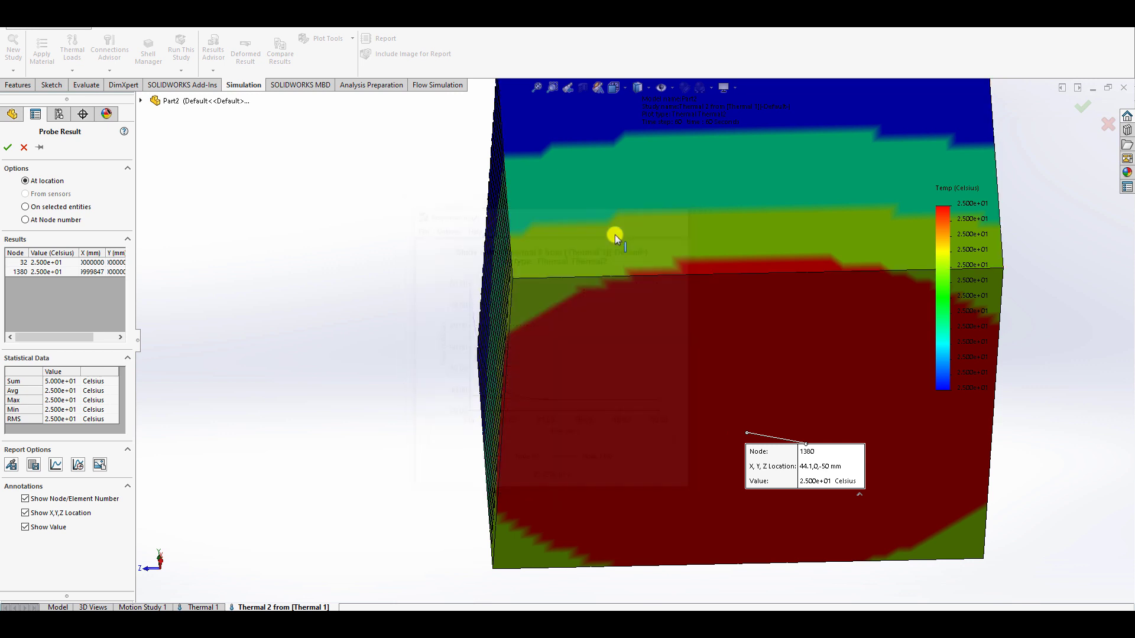
# - Delete the fin-corner point from the probe results and exit the probe, restoring an isometric view
pyautogui.scroll(2, 419, 277)
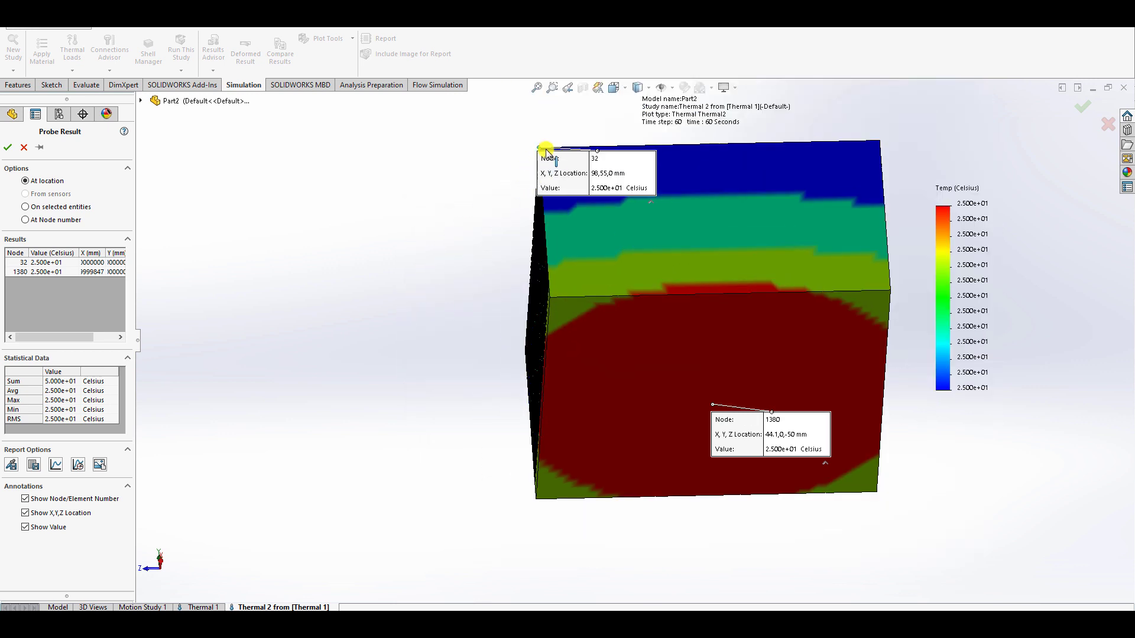
pyautogui.click(32, 263)
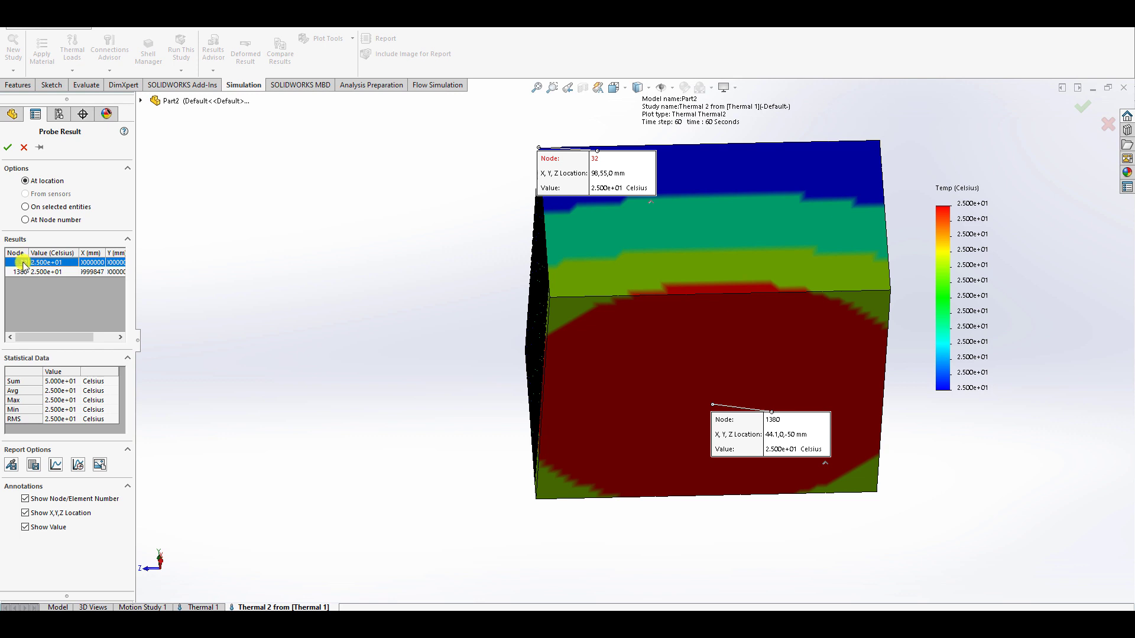
pyautogui.rightClick(25, 265)
pyautogui.click(52, 283)
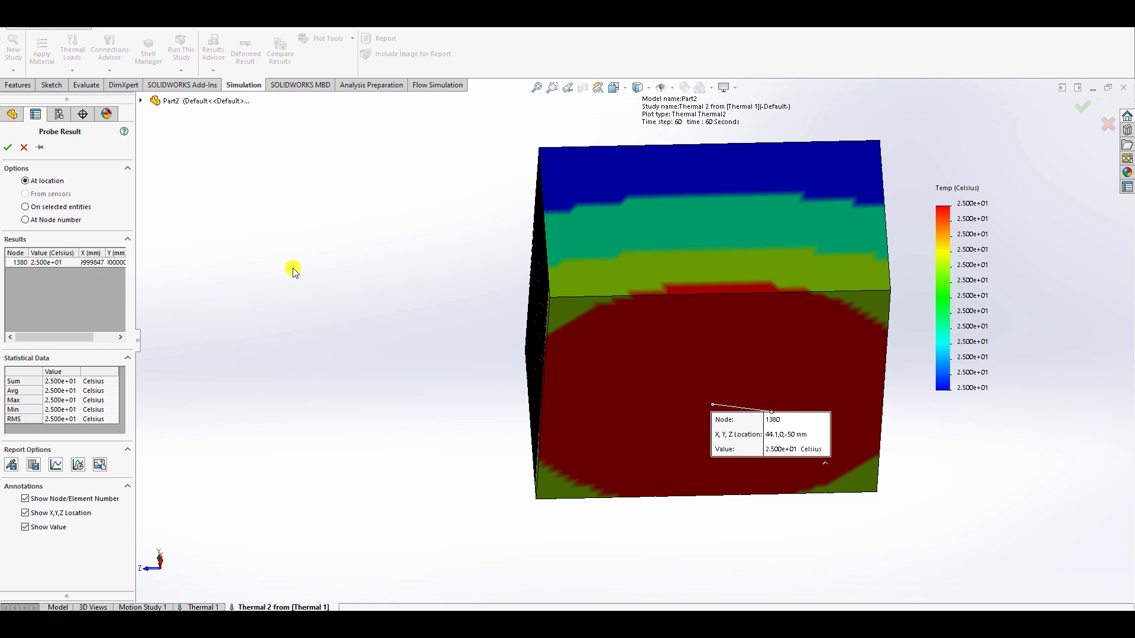
pyautogui.hotkey('ctrl', '7')
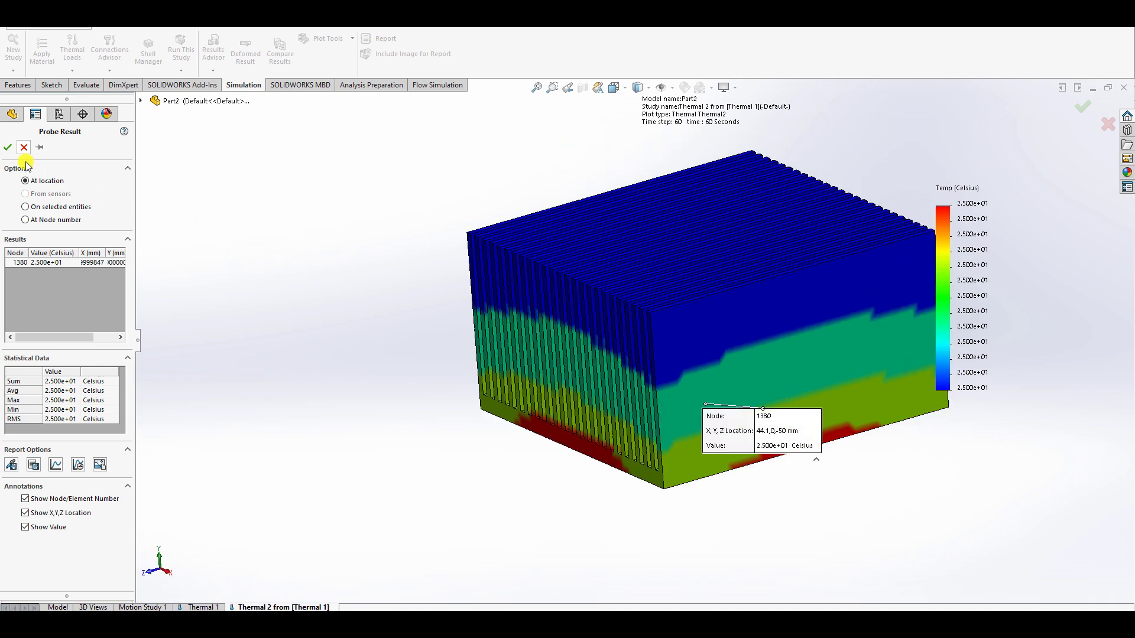
pyautogui.moveTo(697, 355); pyautogui.dragTo(874, 361, button='middle')
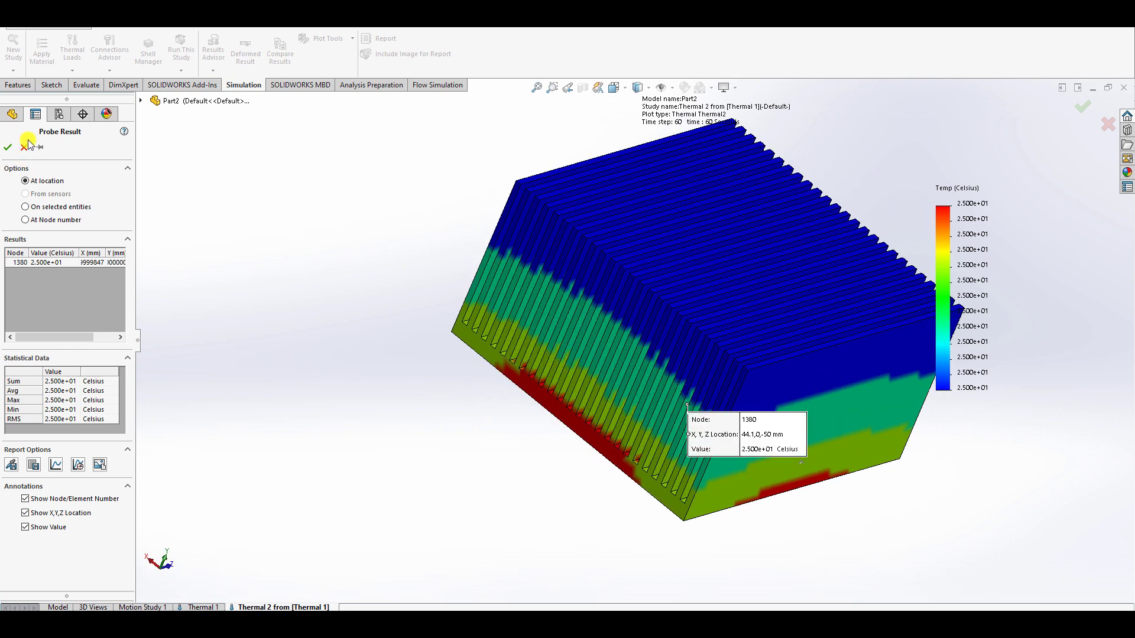
pyautogui.click(26, 148)
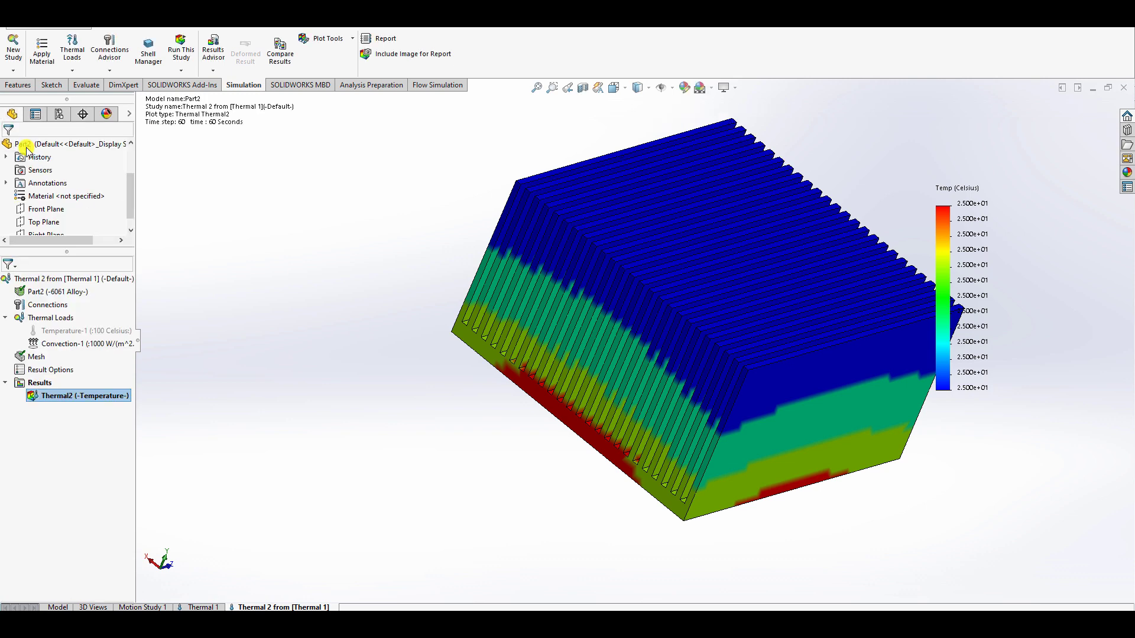
pyautogui.click(610, 89)
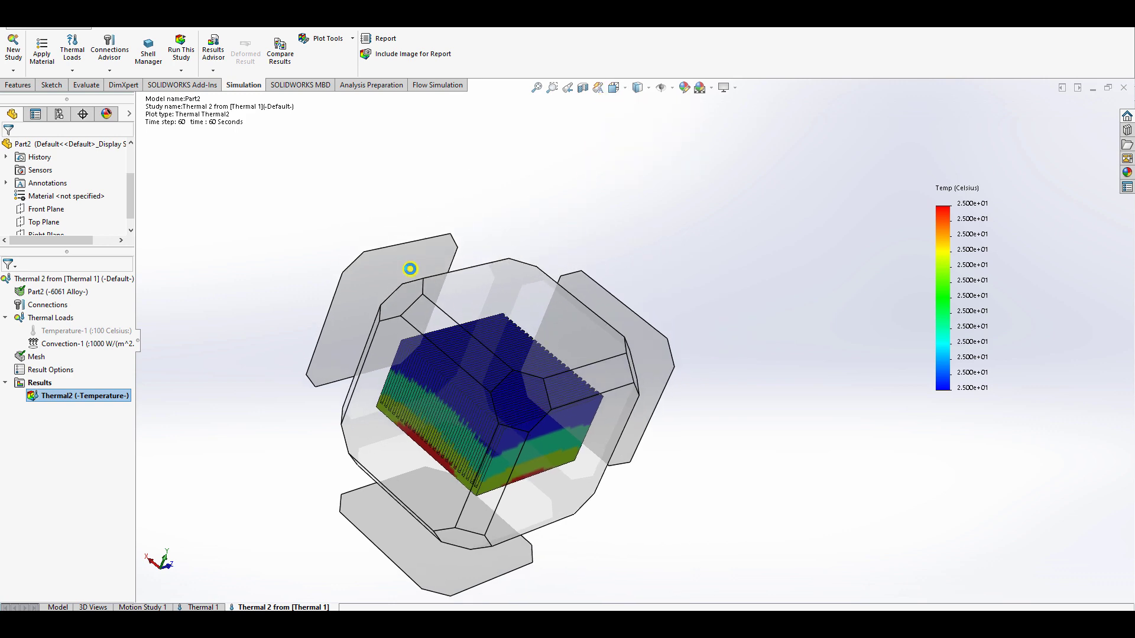
pyautogui.click(408, 266)
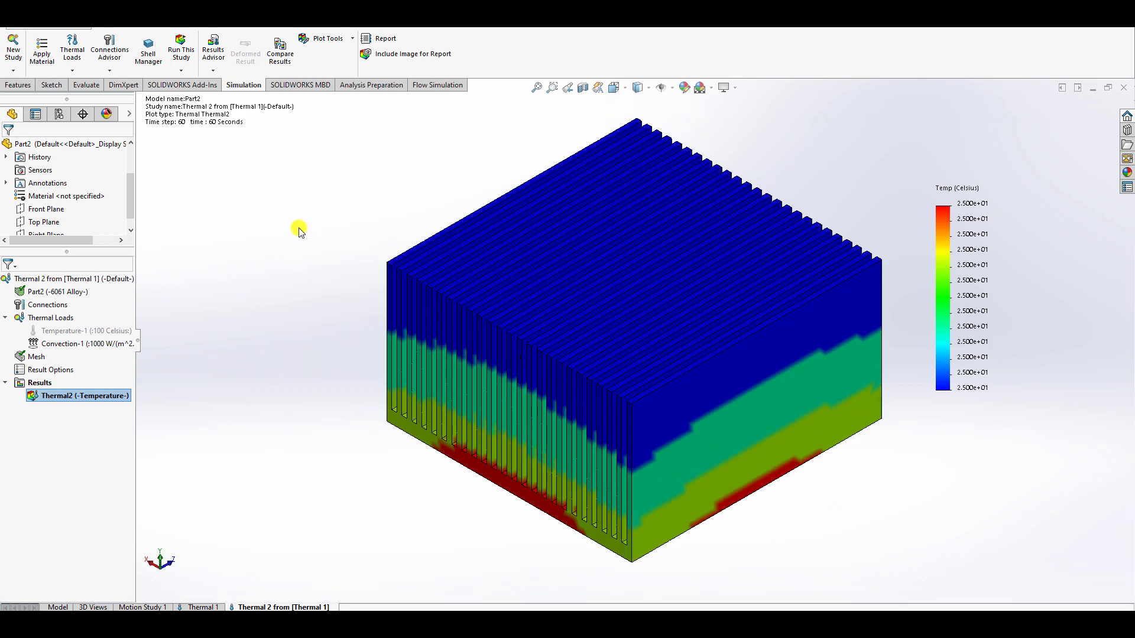